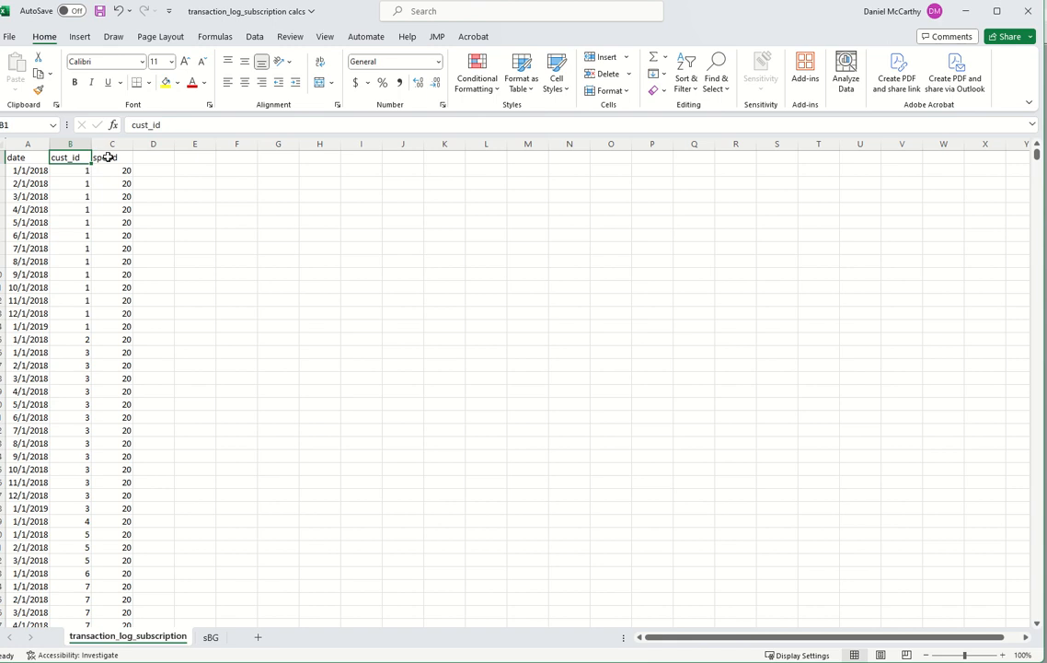
click(109, 157)
click(26, 171)
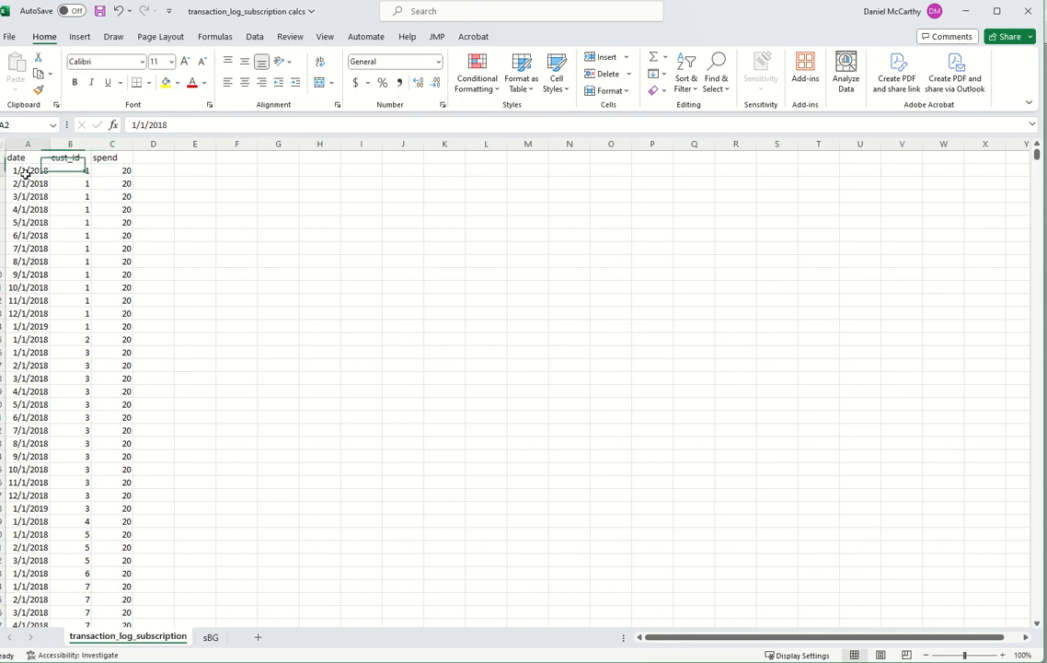
mouse_move(1036, 158)
mouse_down()
mouse_move(1036, 367)
mouse_move(1017, 554)
mouse_move(1033, 416)
mouse_move(1036, 147)
mouse_up()
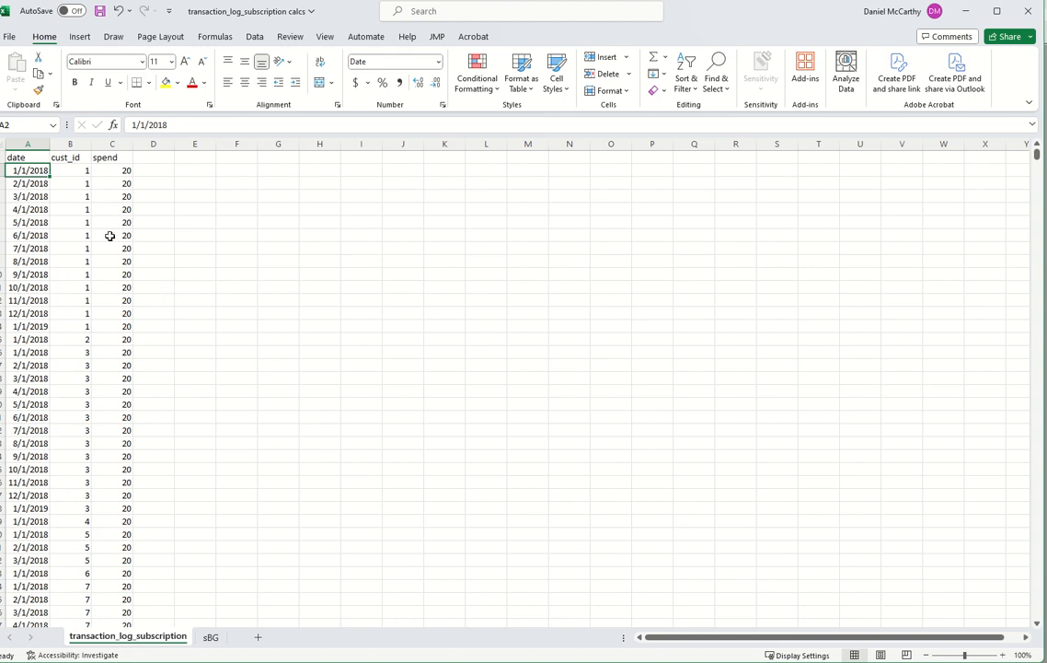
click(35, 223)
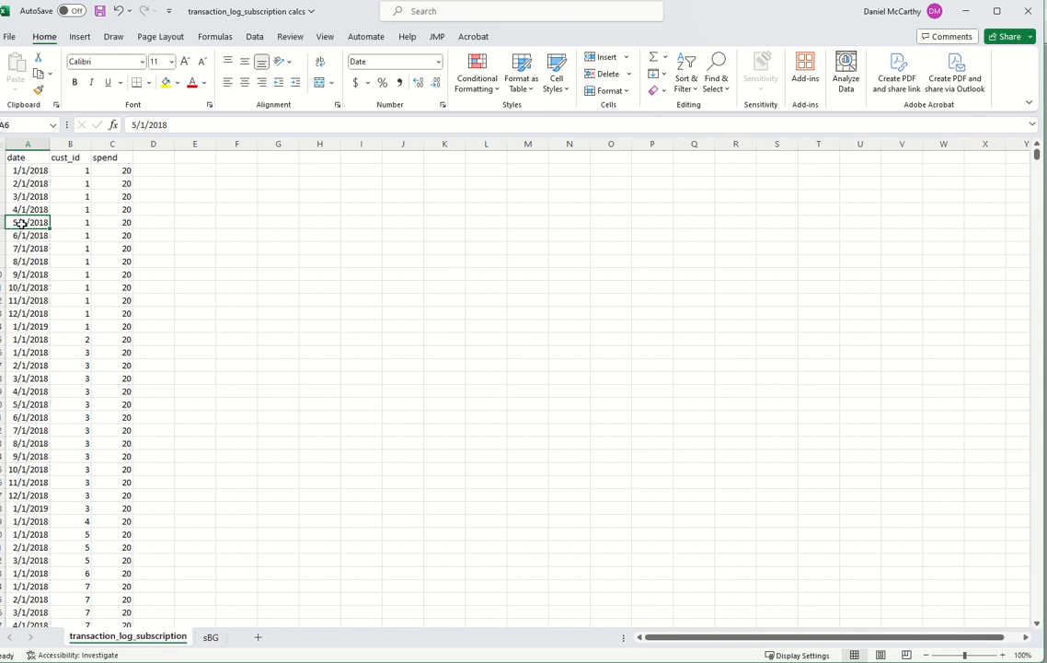
Add the header "init" in cell D1, beside the spend column
click(152, 157)
text(init)
key(Return)
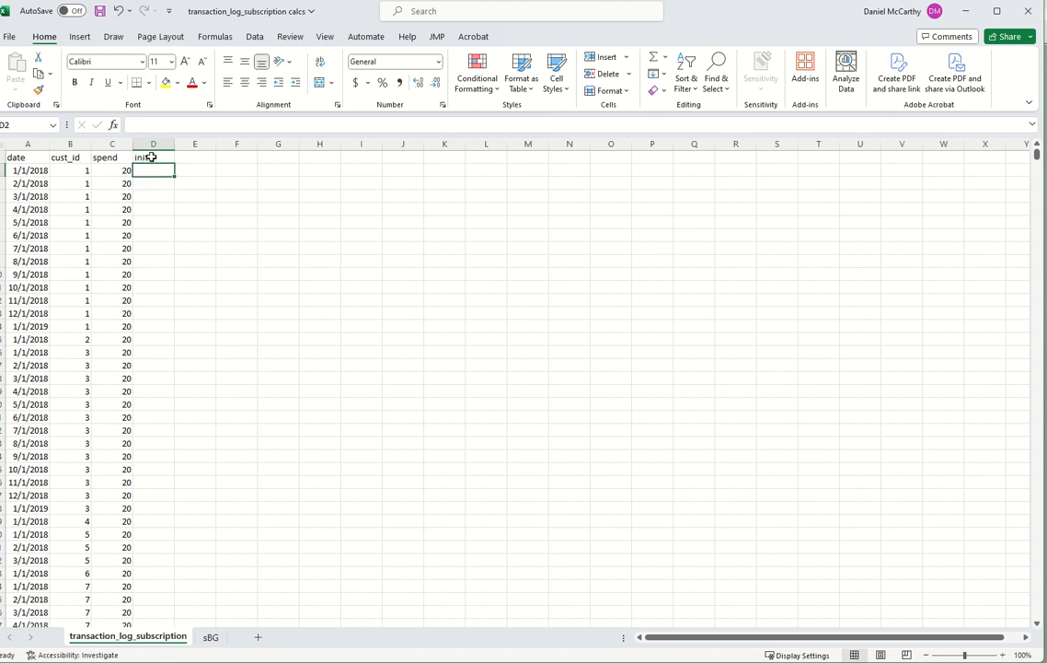
Sort the date, cust_id and spend data by cust_id smallest to largest, then by date oldest to newest
key(Up)
key(Left)
key(Left)
key(Left)
key(shift+Right)
key(shift+Right)
key(ctrl+shift+Down)
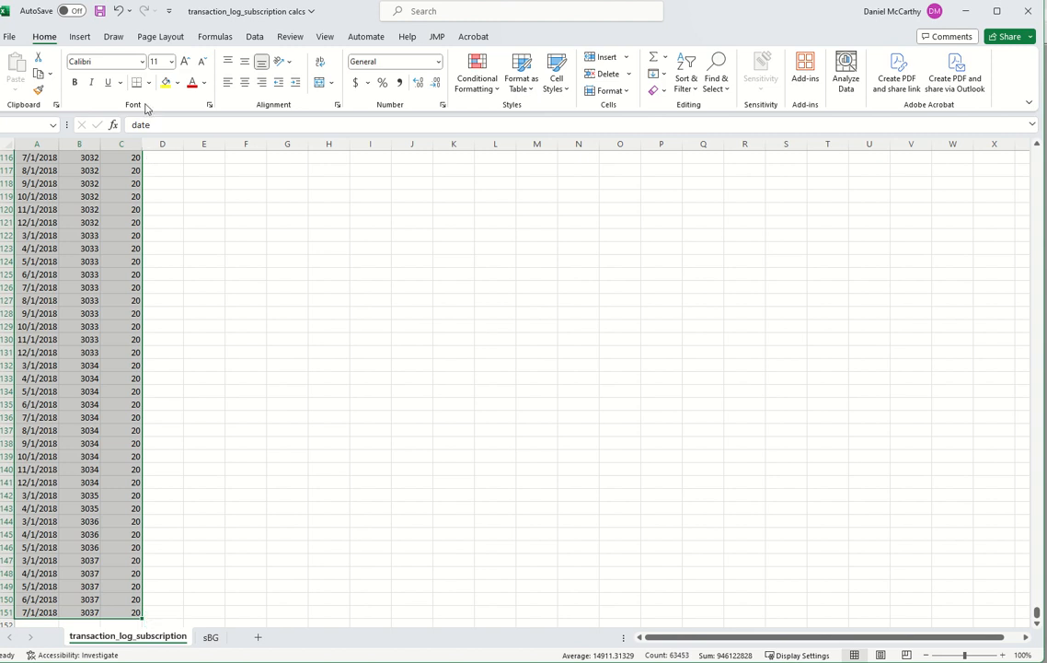
click(255, 37)
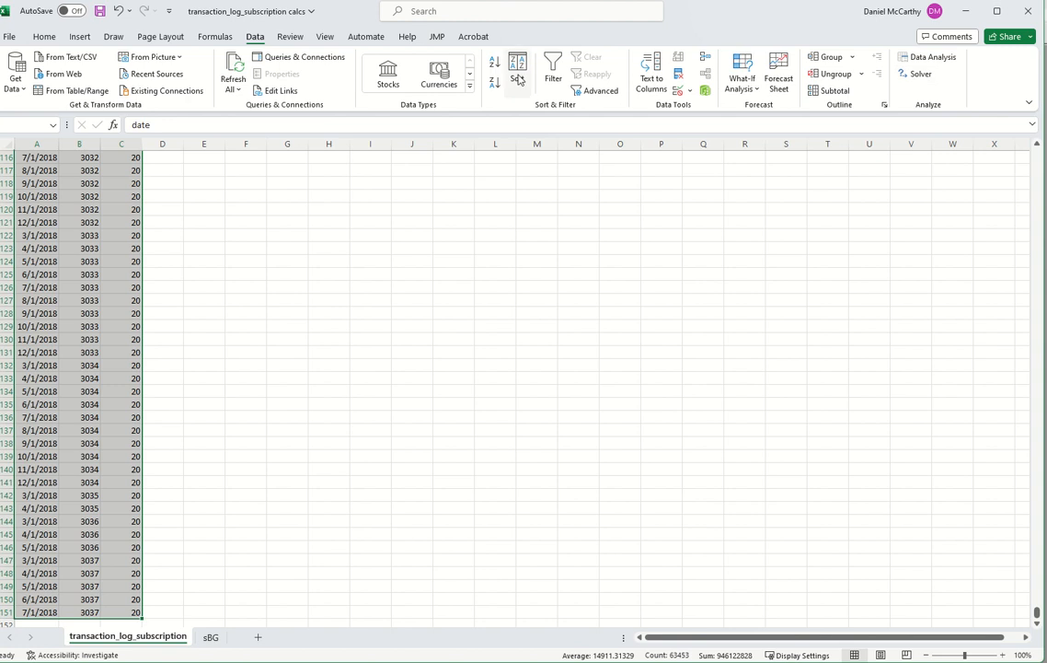
click(517, 74)
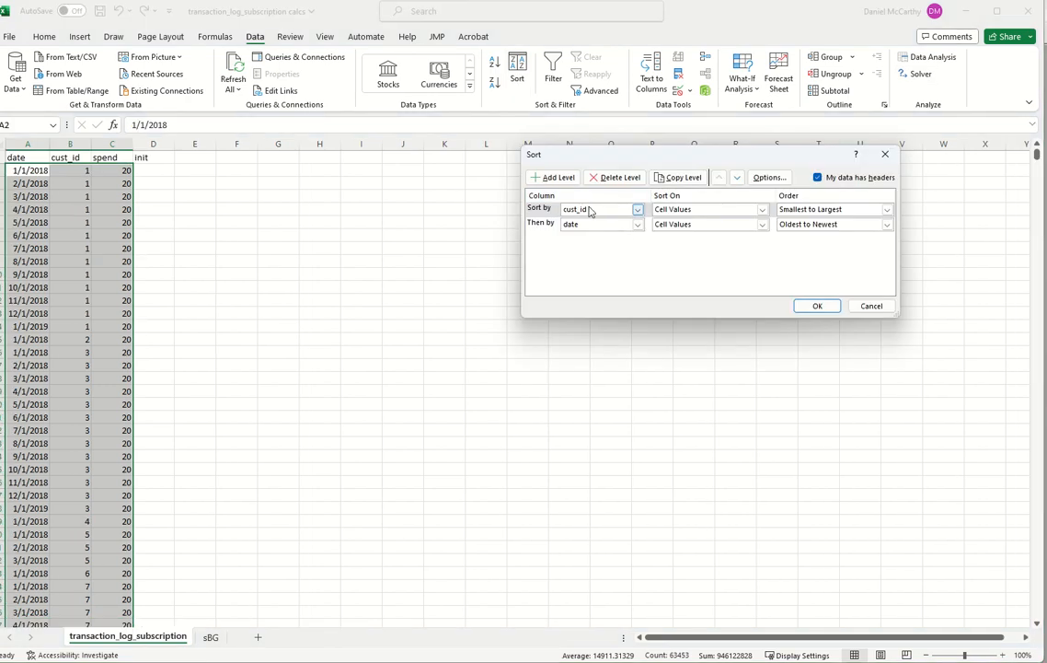
click(809, 306)
click(26, 161)
drag(26, 161, 115, 326)
drag(20, 172, 121, 326)
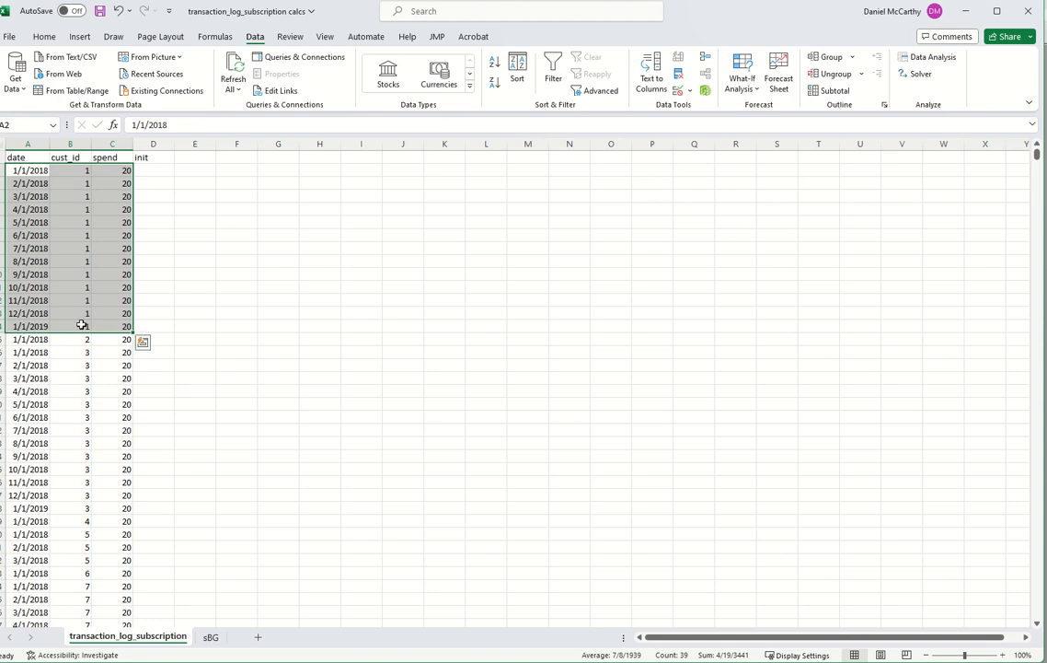
click(29, 340)
drag(28, 340, 110, 337)
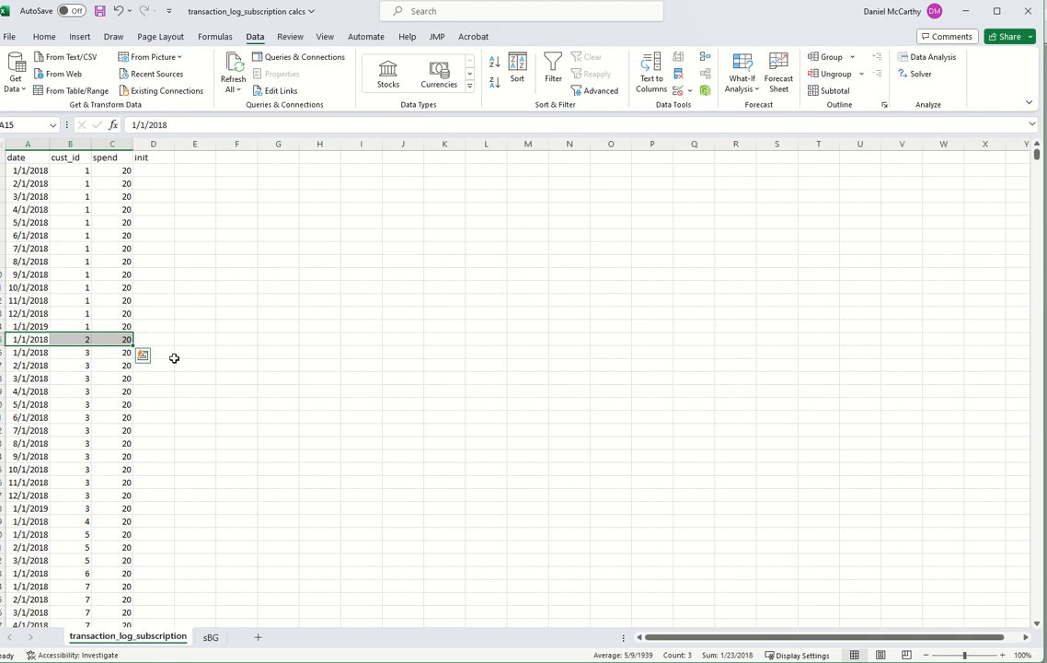
Enter =IF(B2<>B1,1,0) in D2 to flag each customer's first transaction, and fill it down the init column
click(148, 172)
text(=)
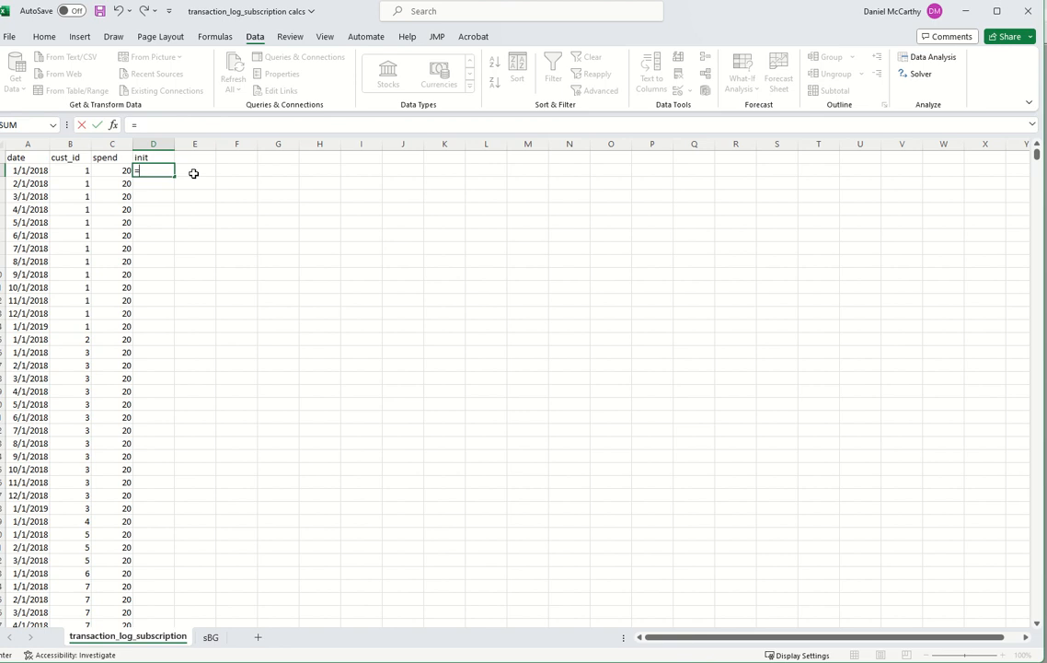
text(if()
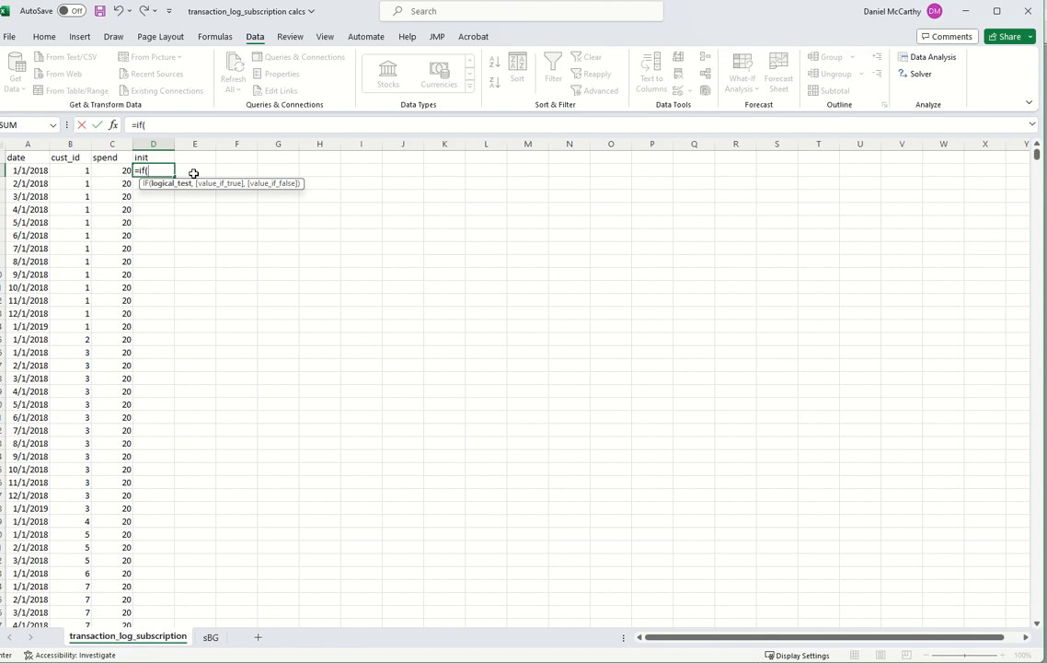
key(Left)
key(Left)
text(<>)
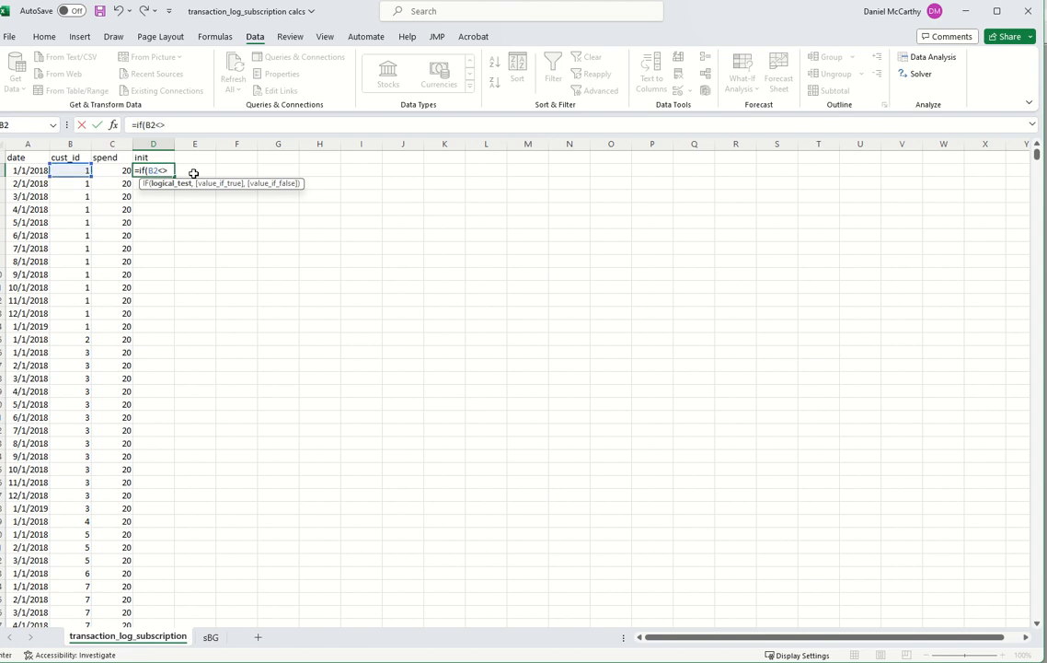
key(Left)
key(Left)
key(Up)
text(,1)
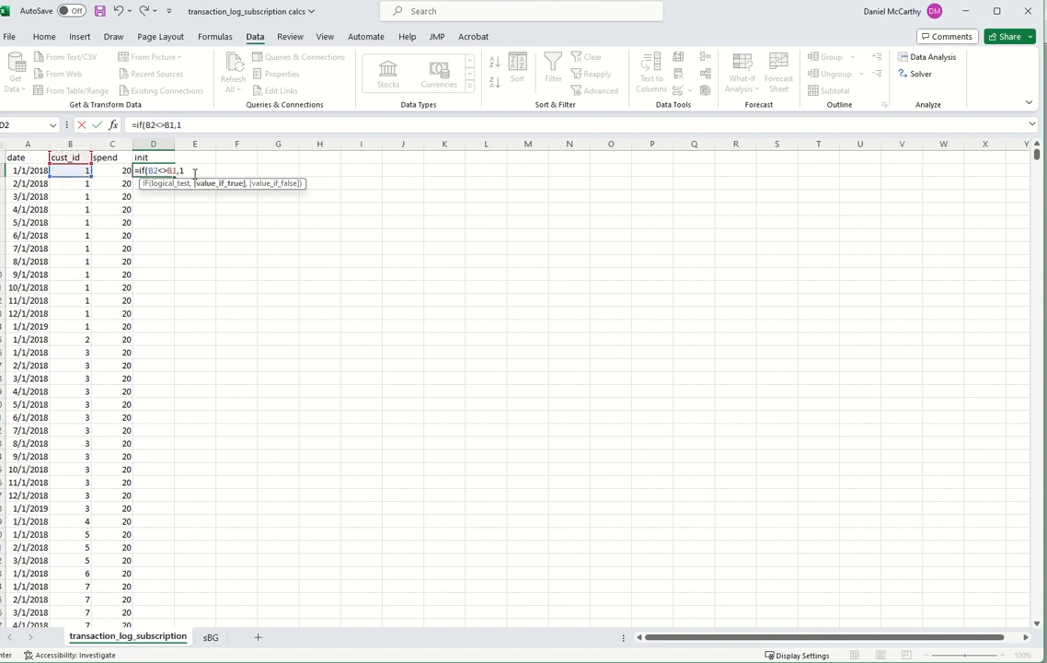
text(,0))
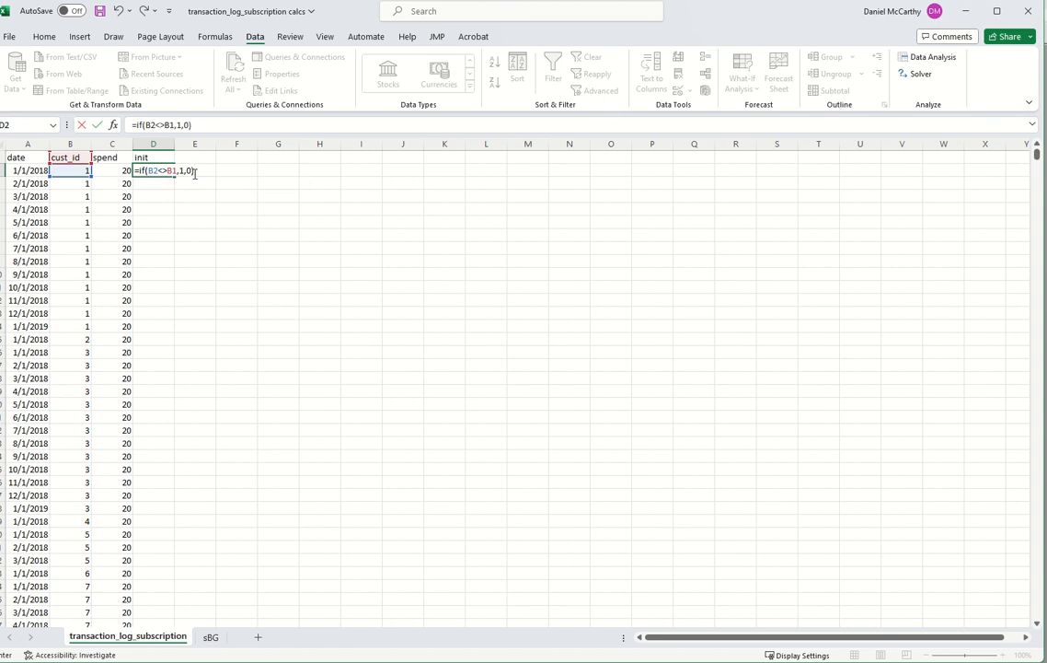
key(Return)
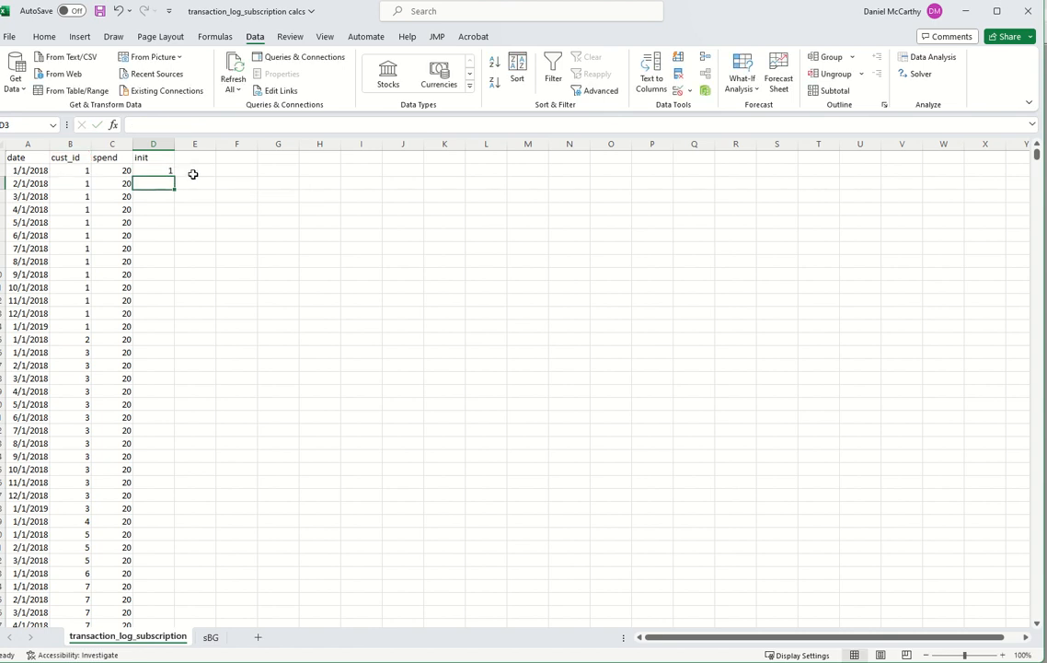
click(166, 171)
double_click(174, 177)
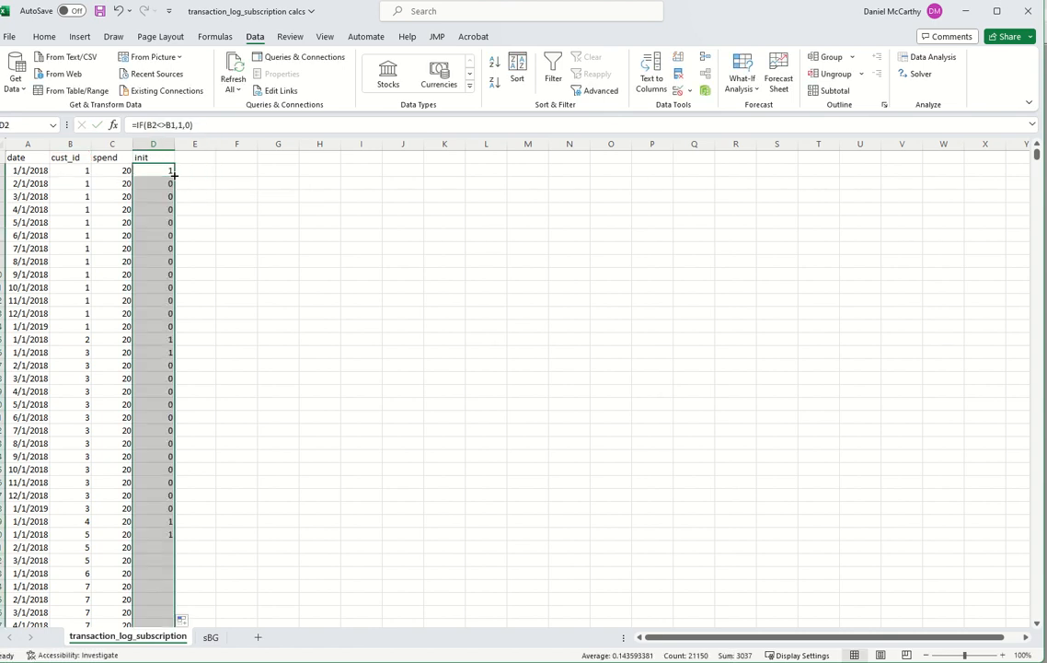
Add the header "birthday" in cell E1, beside the init column
click(194, 159)
text(bir)
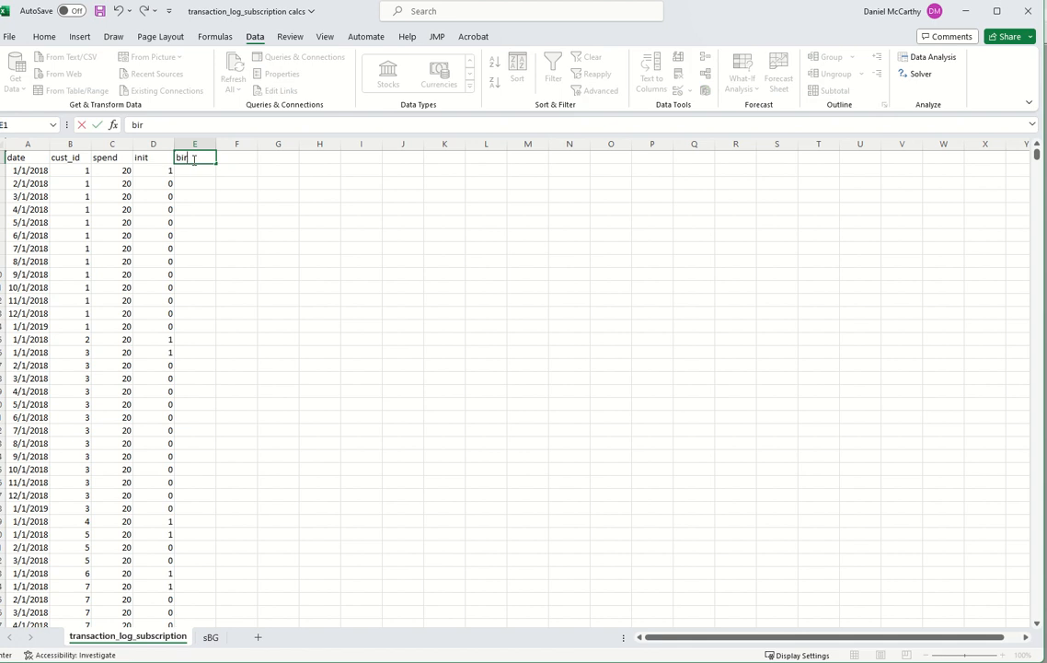
text(thday)
key(Return)
Enter =IF(D2=1,A2,E1) in E2 to carry each customer's first transaction date, and fill it down the birthday column
text(=)
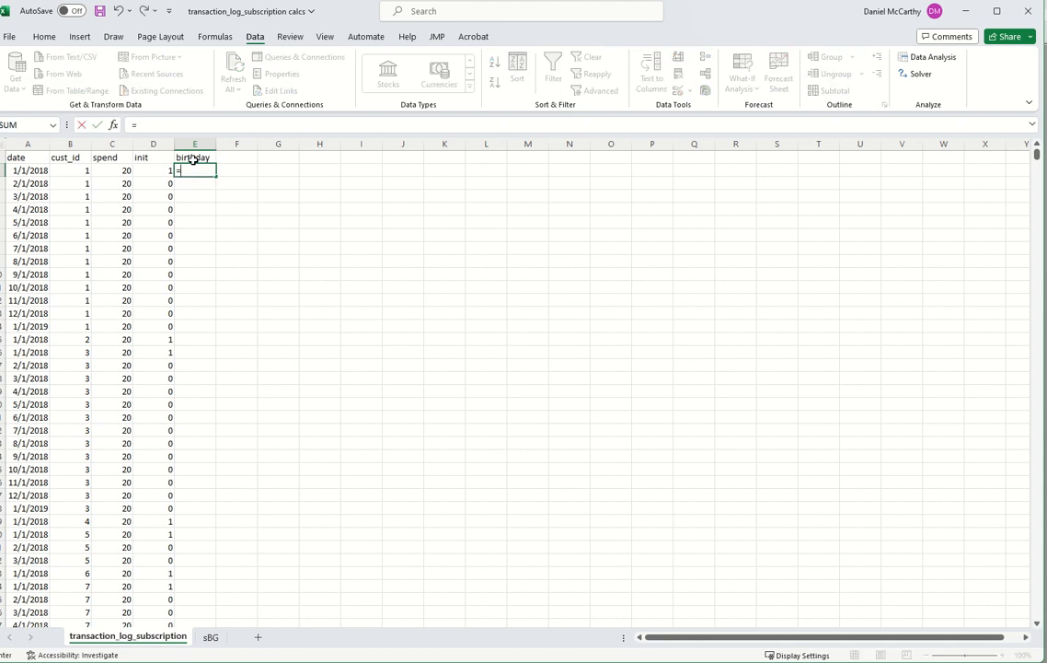
text(if()
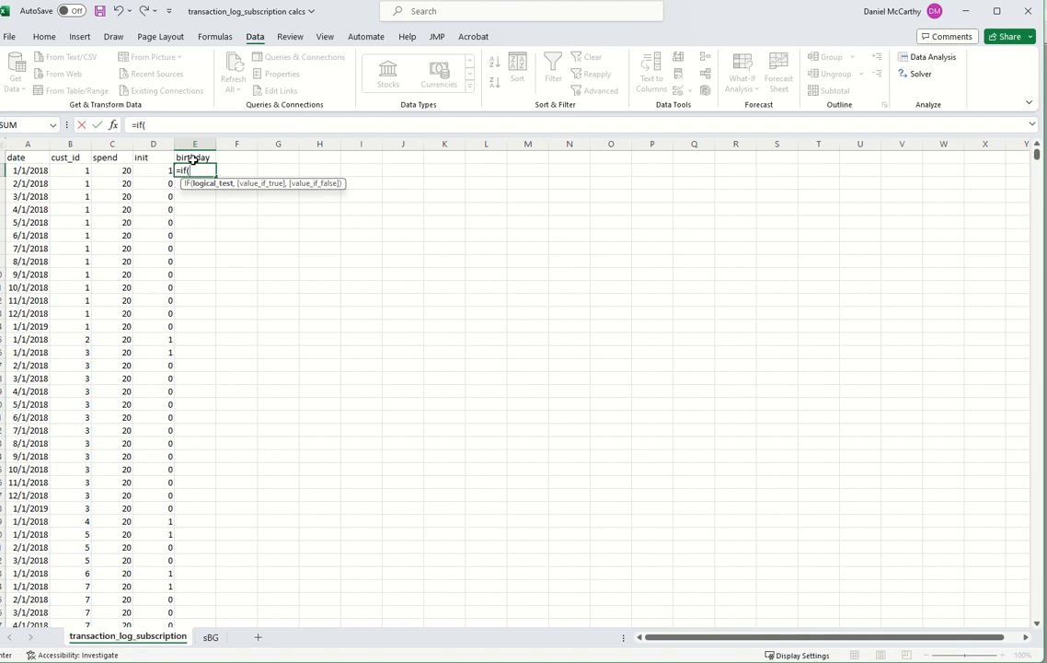
key(Left)
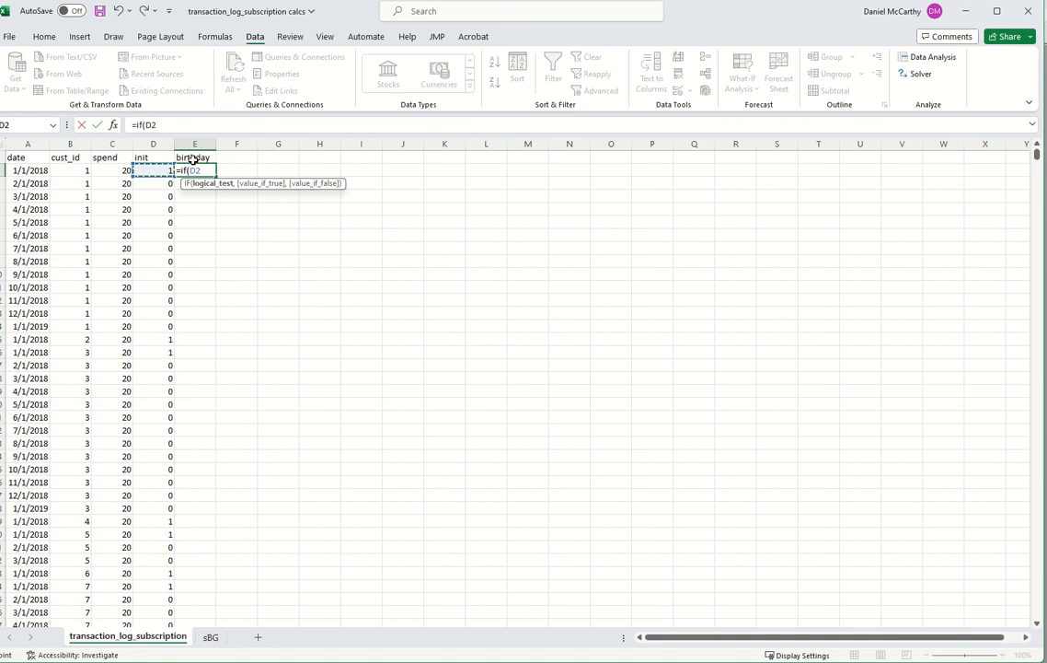
text(=1,)
key(Left)
key(Left)
key(Left)
key(Left)
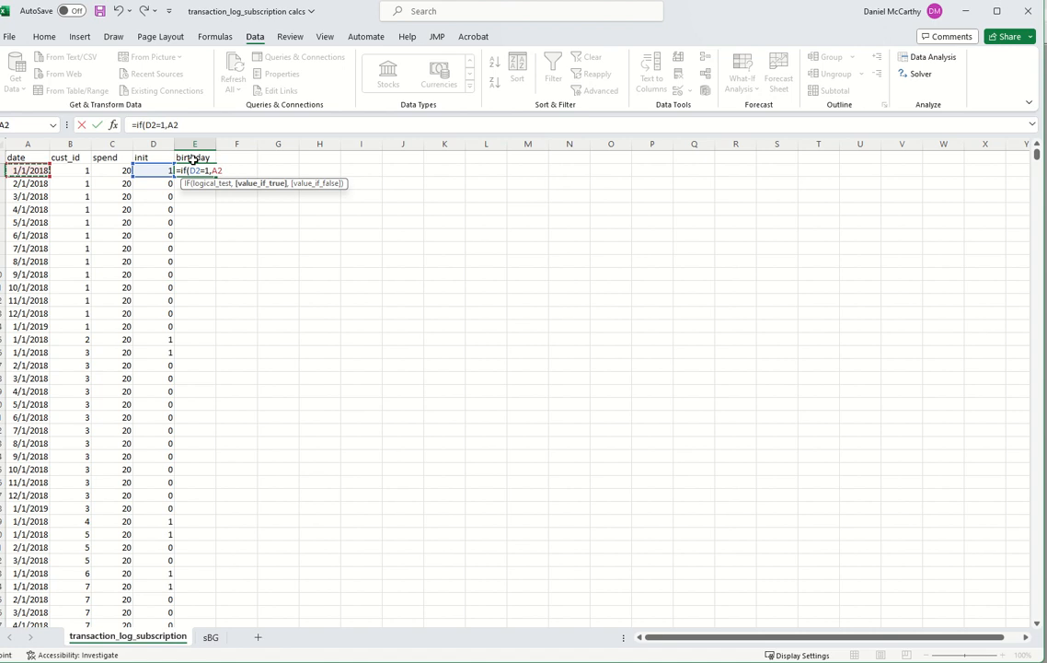
text(,)
key(Up)
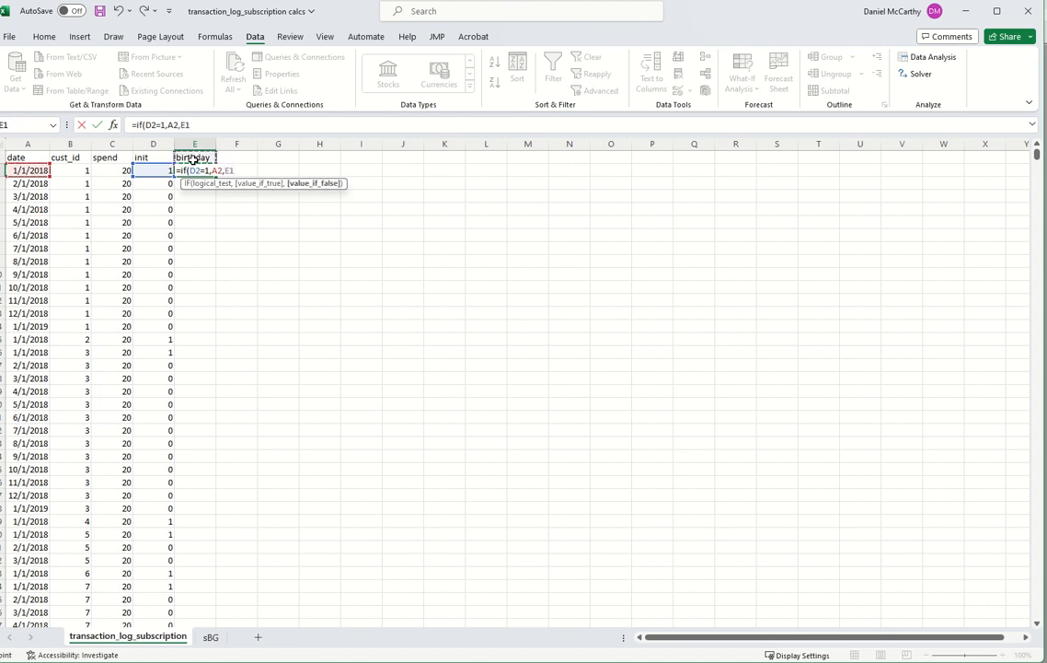
text())
key(Return)
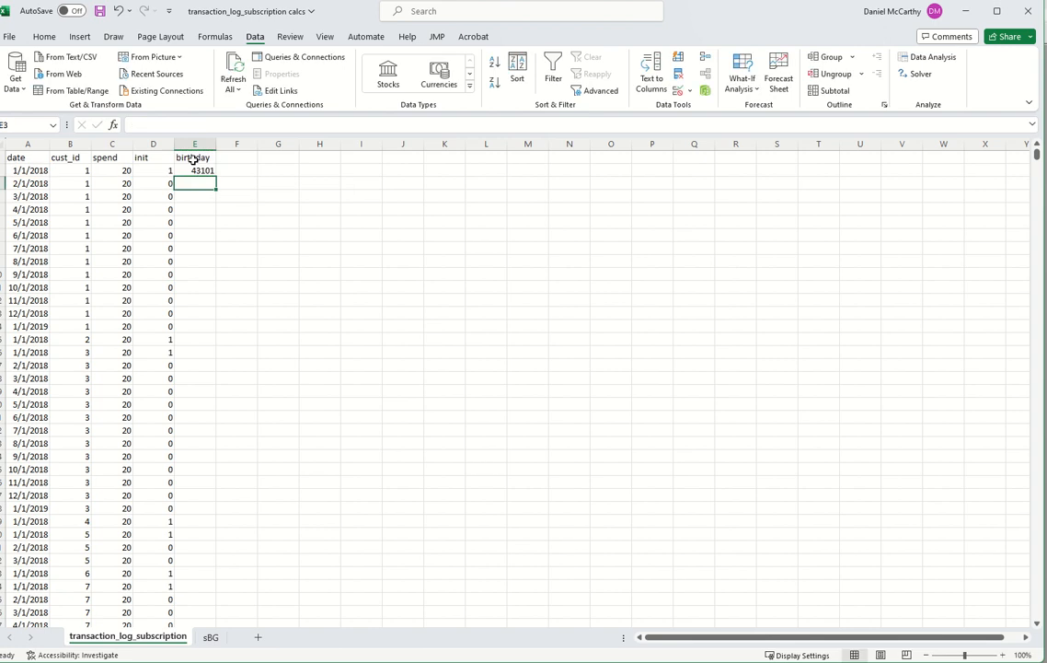
click(196, 169)
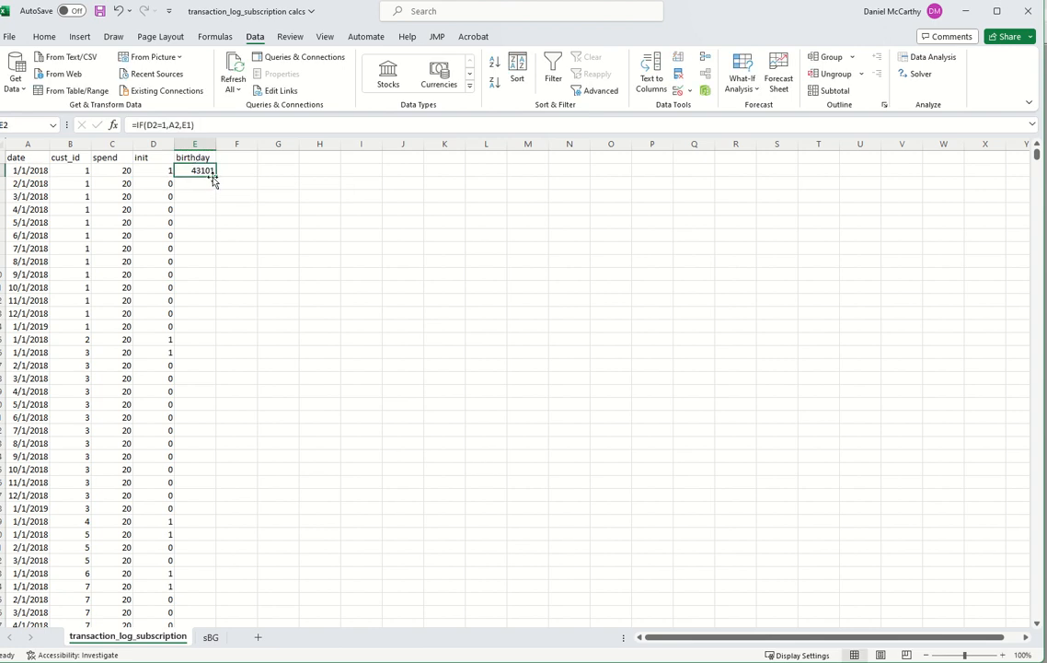
double_click(215, 176)
Format the filled birthday cells with the Date category in the *3/14/2012 style
right_click(205, 193)
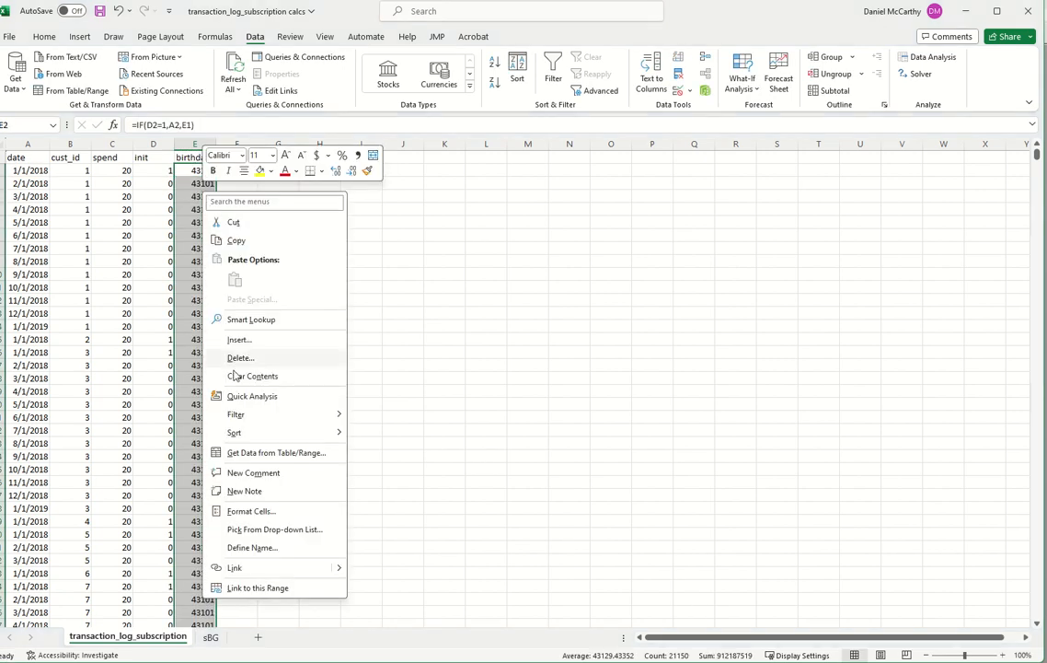
click(245, 510)
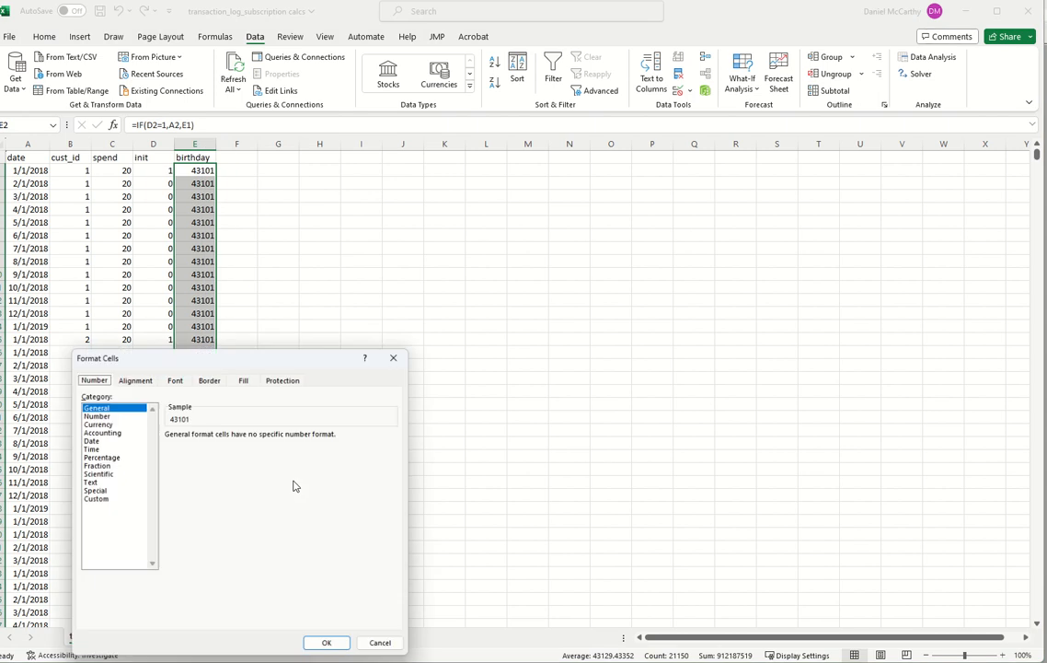
click(120, 440)
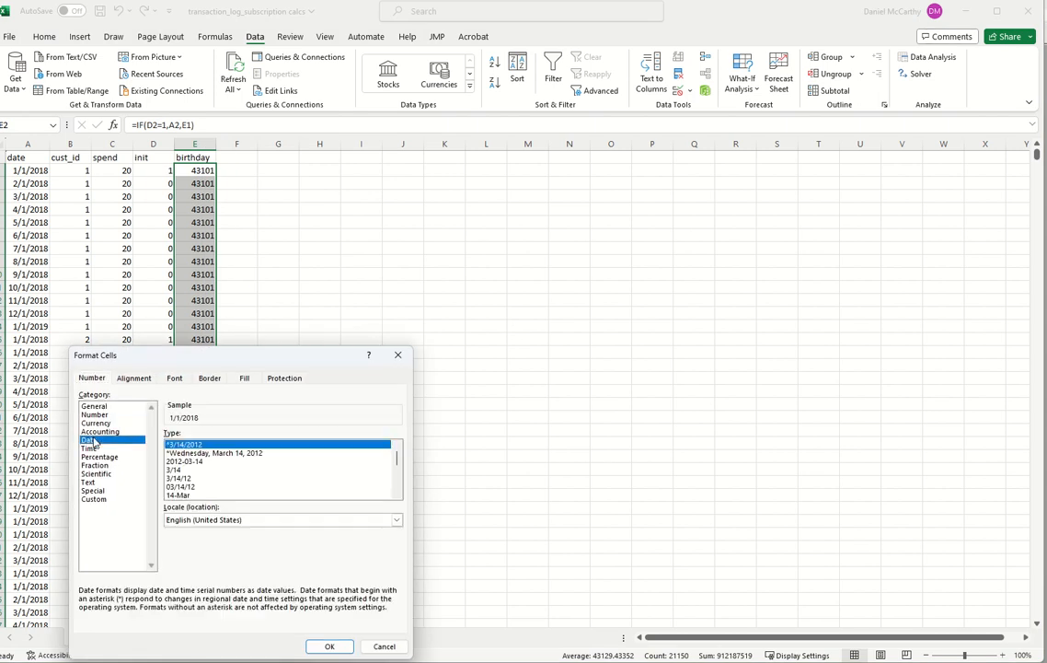
click(327, 647)
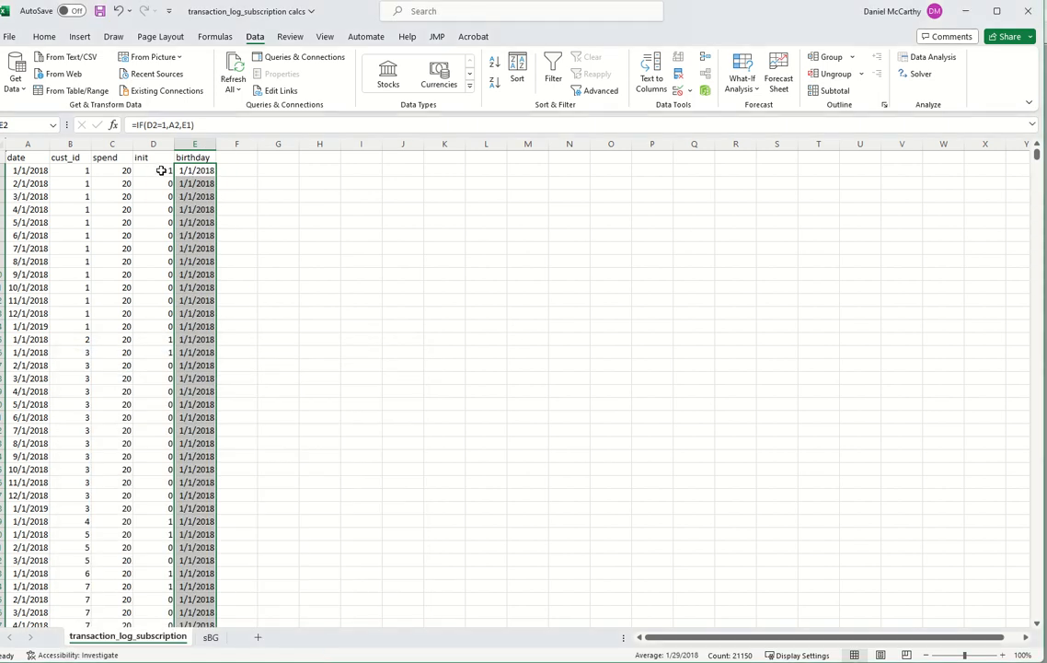
Check the init flags and birthday dates against the transaction dates for customers at the start and end of the data
drag(156, 171, 206, 325)
click(159, 376)
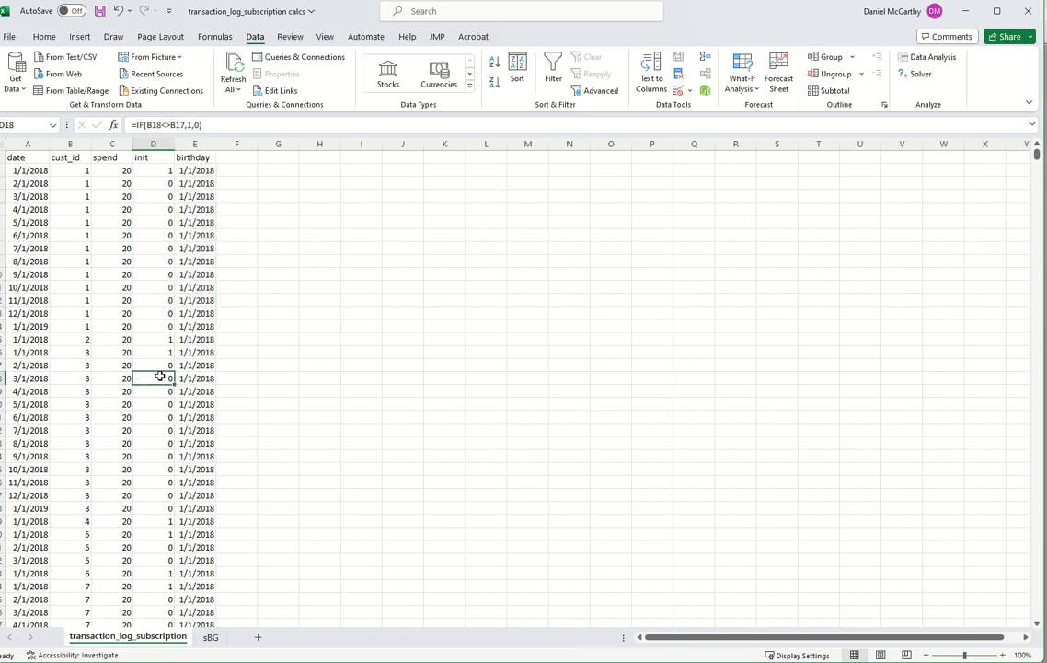
key(Right)
key(ctrl+Down)
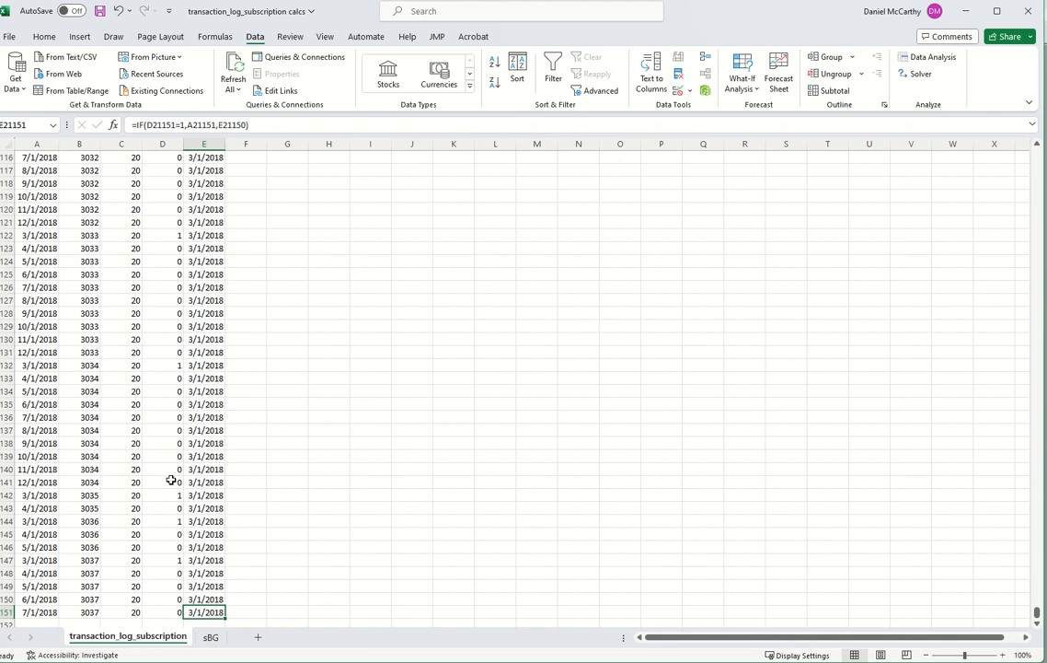
drag(28, 494, 208, 507)
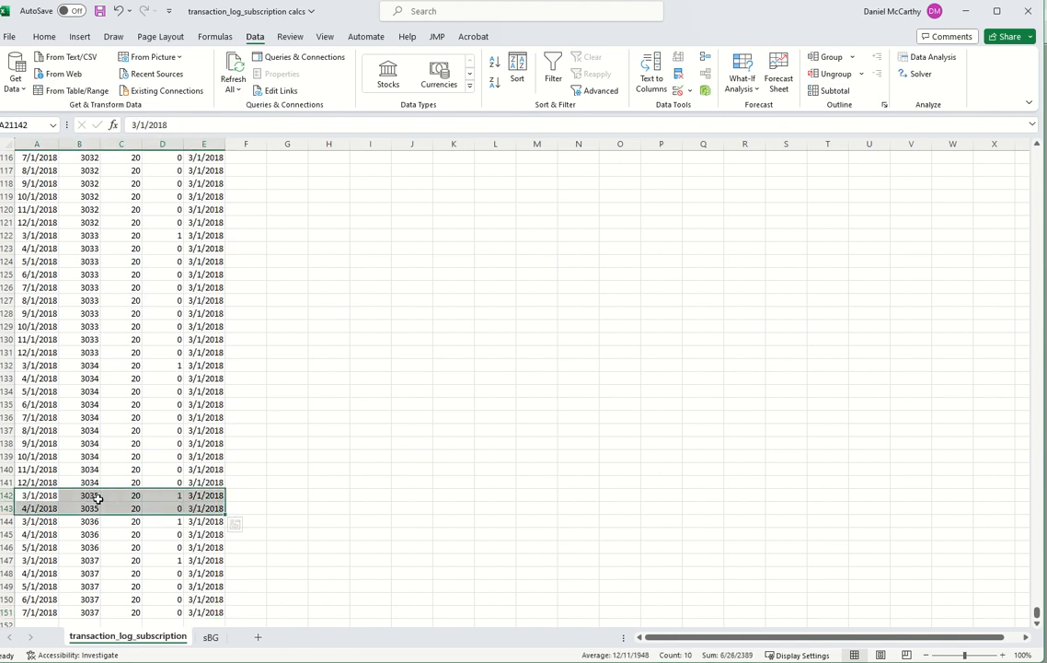
click(32, 498)
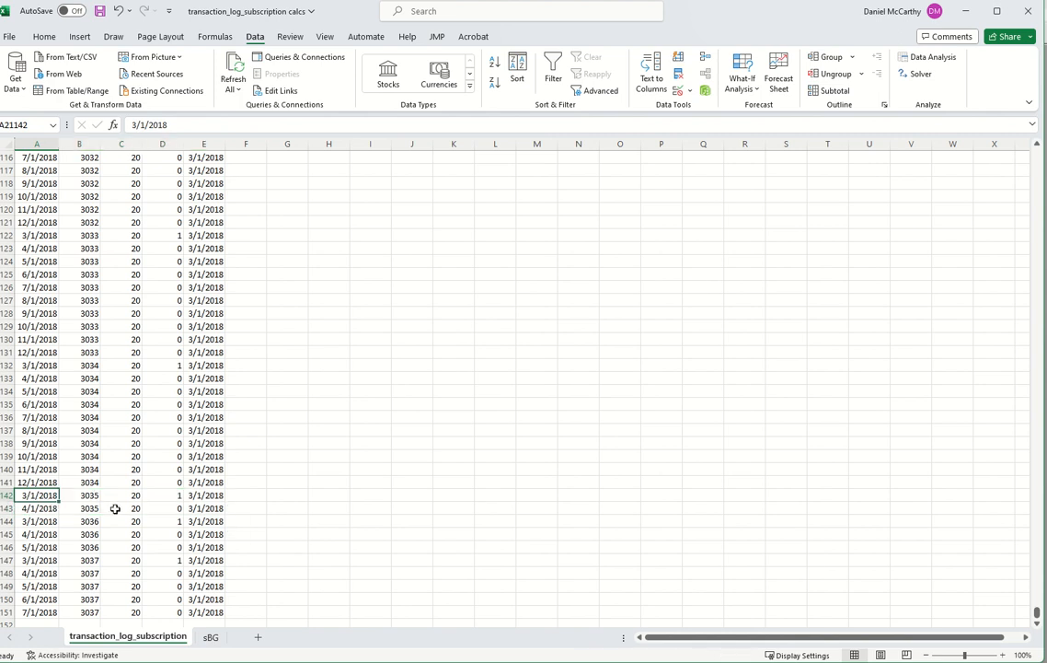
click(205, 496)
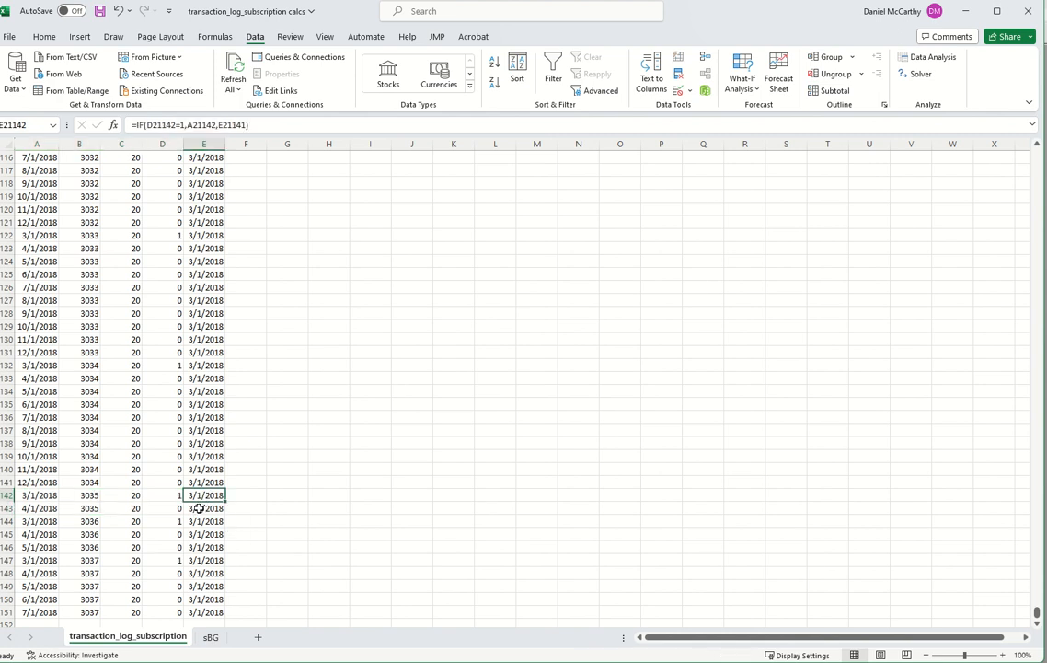
drag(201, 509, 27, 496)
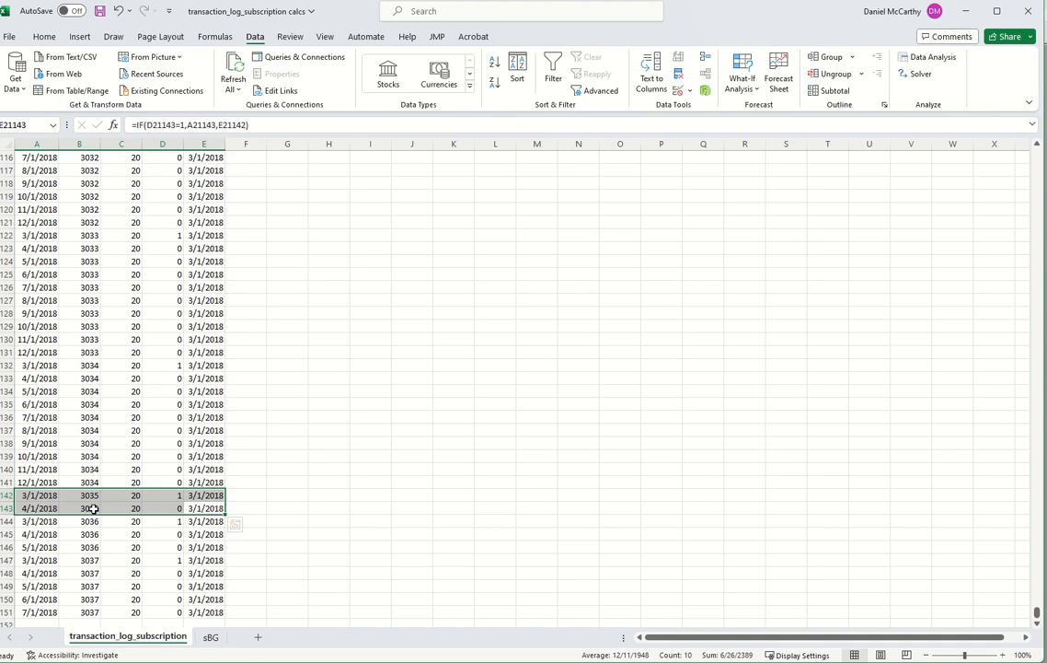
click(208, 459)
key(ctrl+Up)
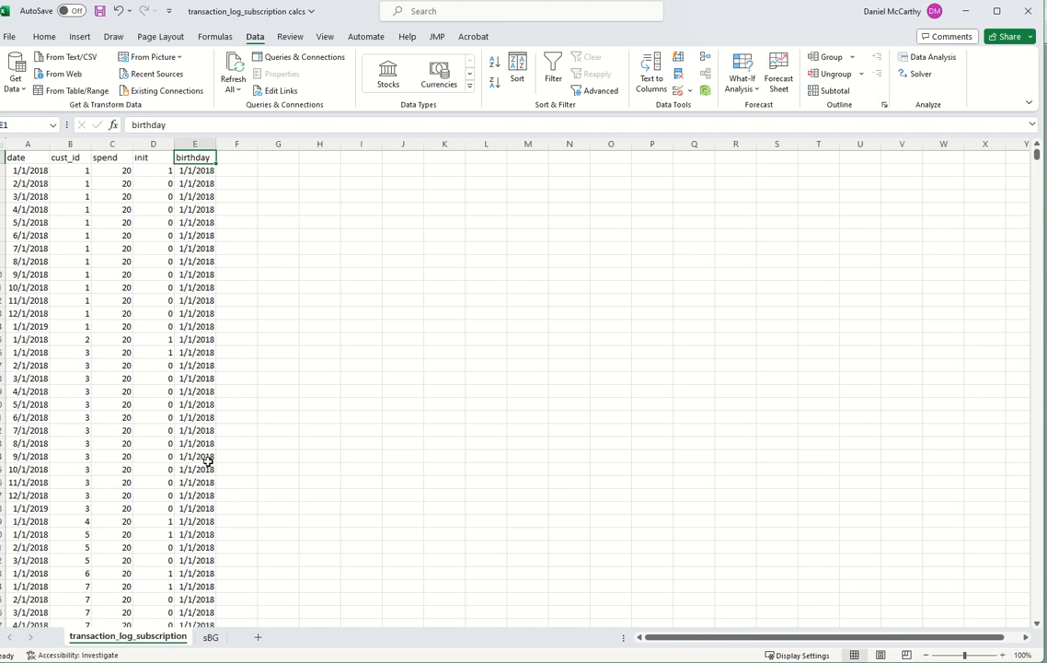
Insert a PivotTable from the transaction log range A1:E21151 on the existing worksheet, with location H2:P25
key(Down)
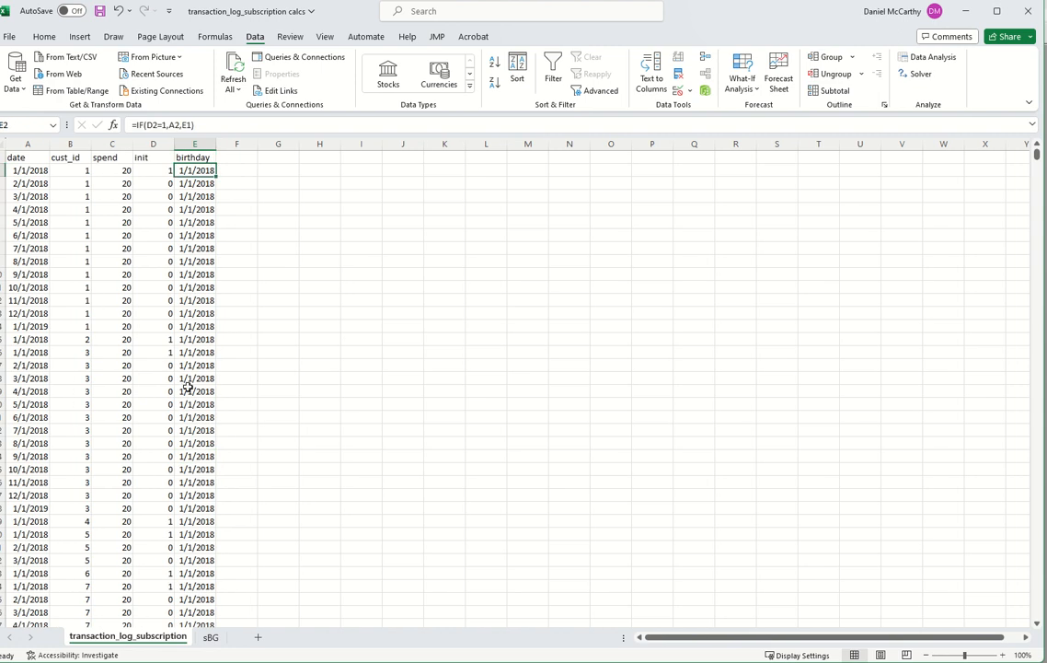
drag(26, 155, 181, 350)
key(ctrl+shift+Down)
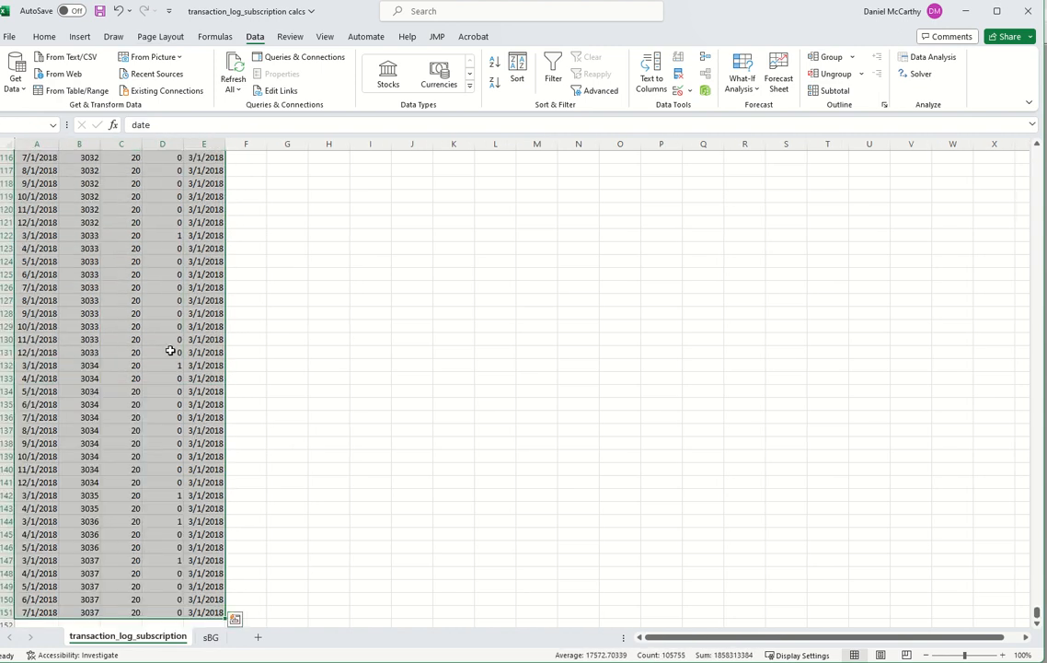
click(79, 37)
click(32, 78)
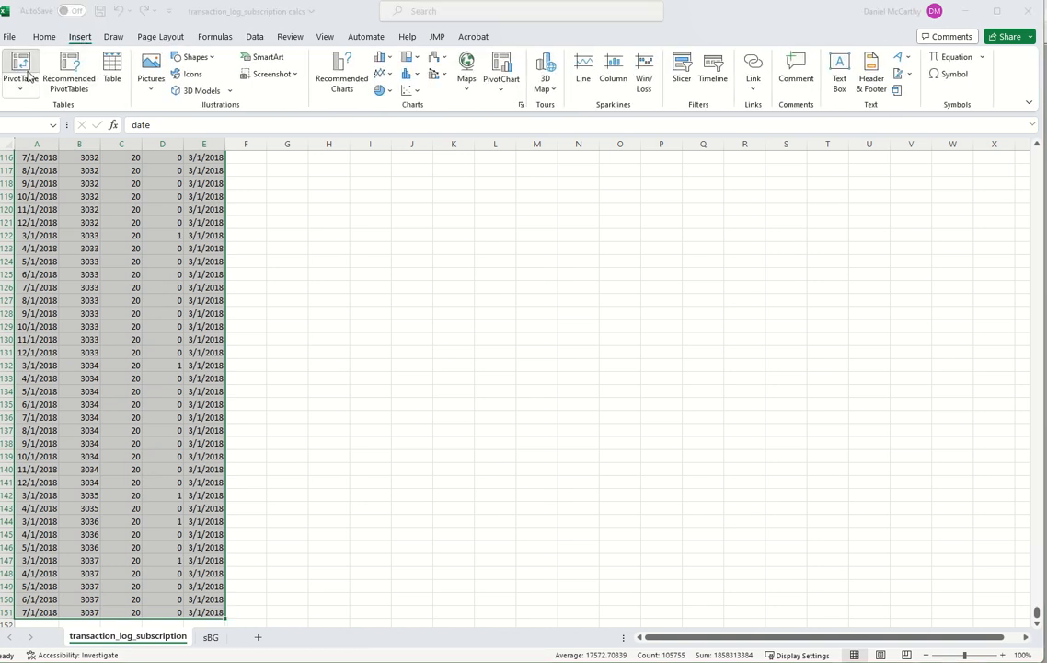
click(597, 258)
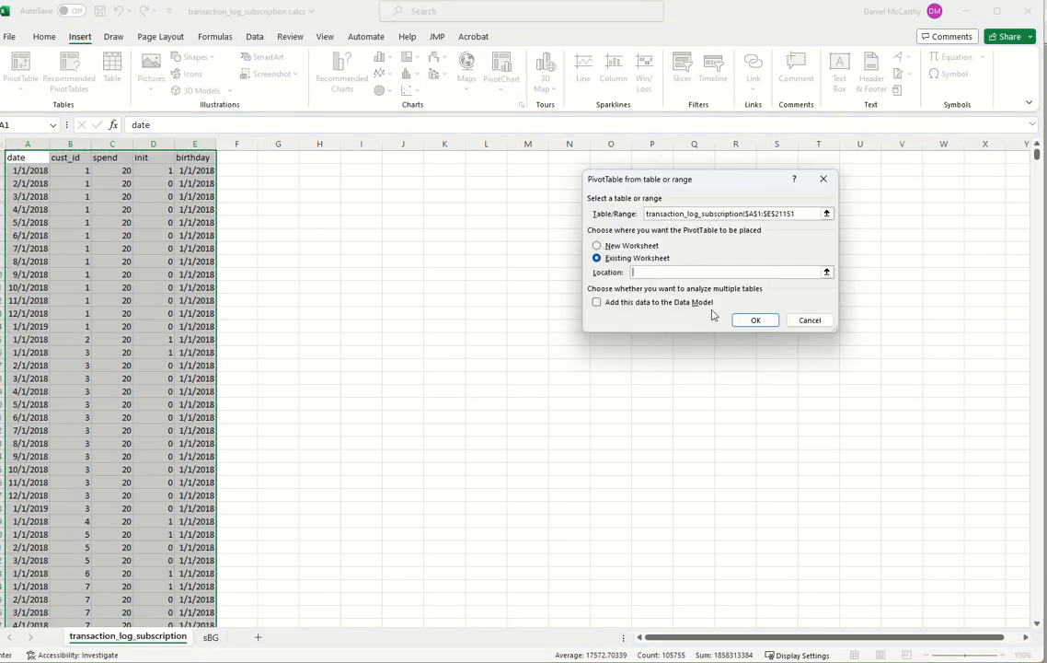
drag(313, 168, 650, 445)
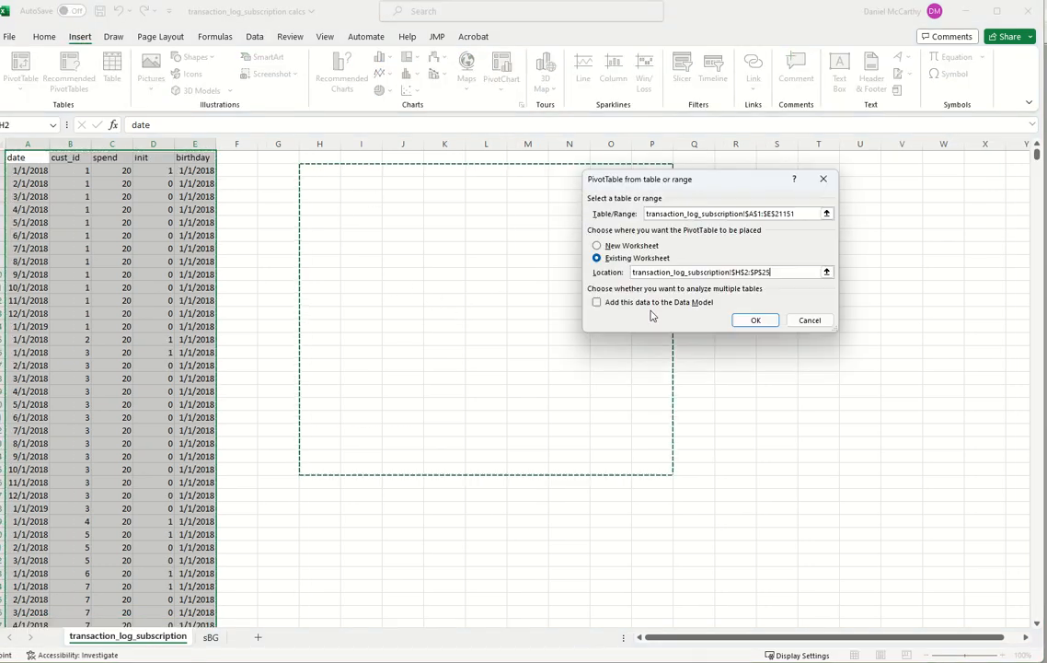
click(753, 318)
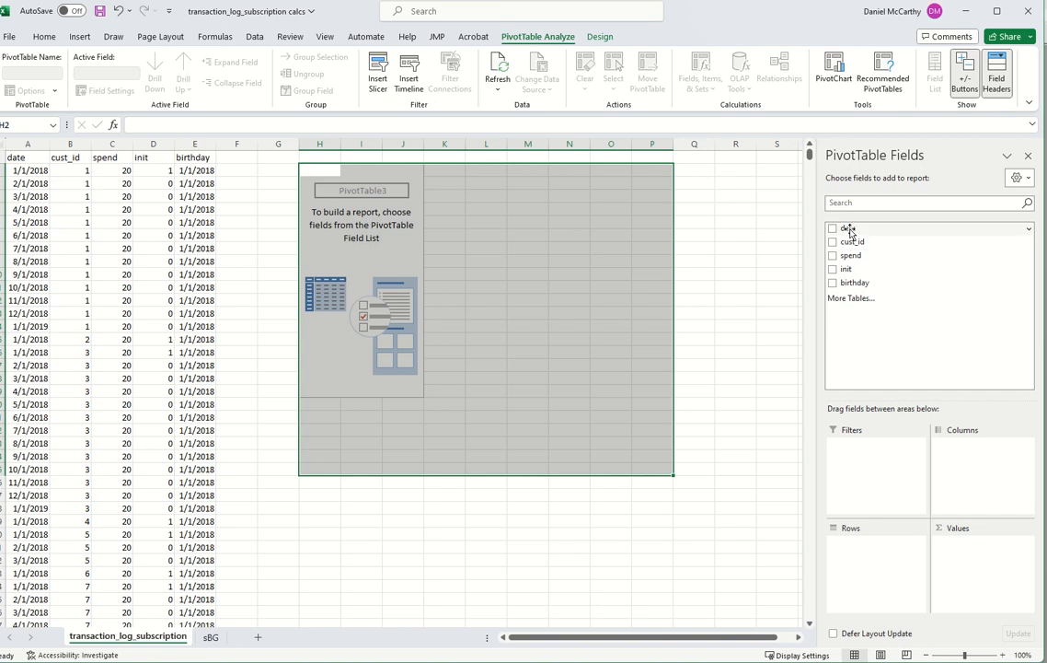
Add date as the PivotTable's row field and cust_id as a value field summarized by Count
drag(849, 232, 865, 577)
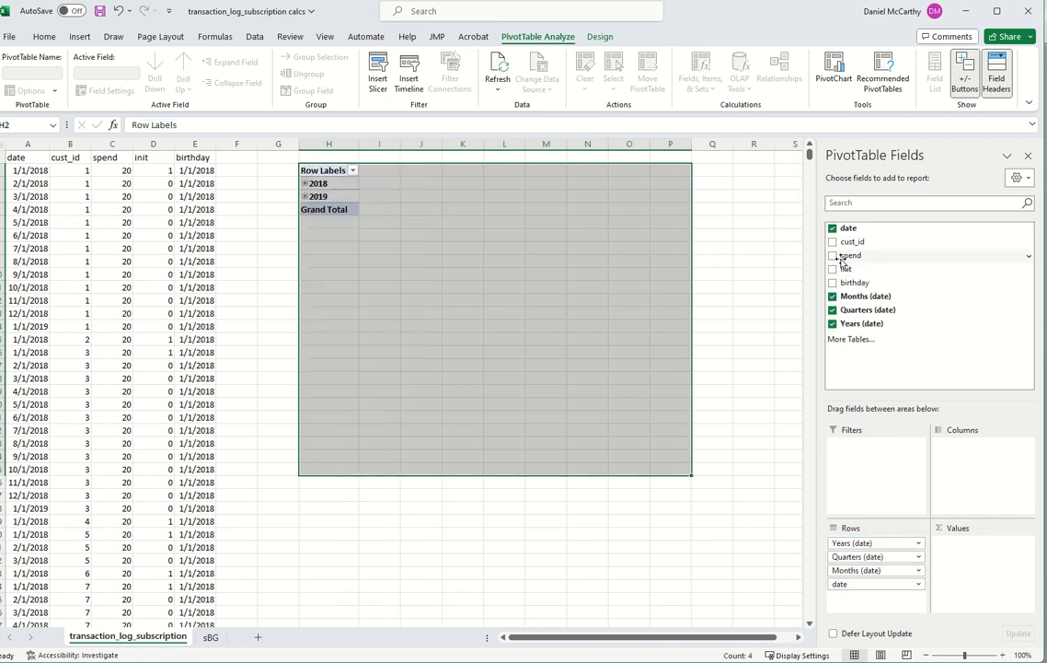
drag(849, 242, 988, 543)
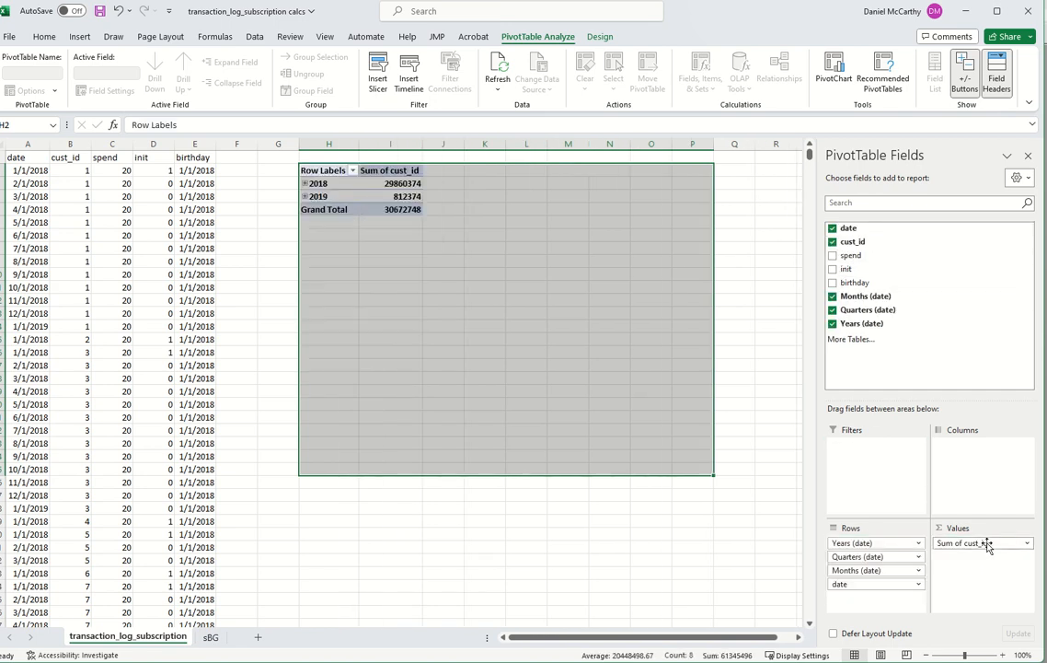
click(1025, 543)
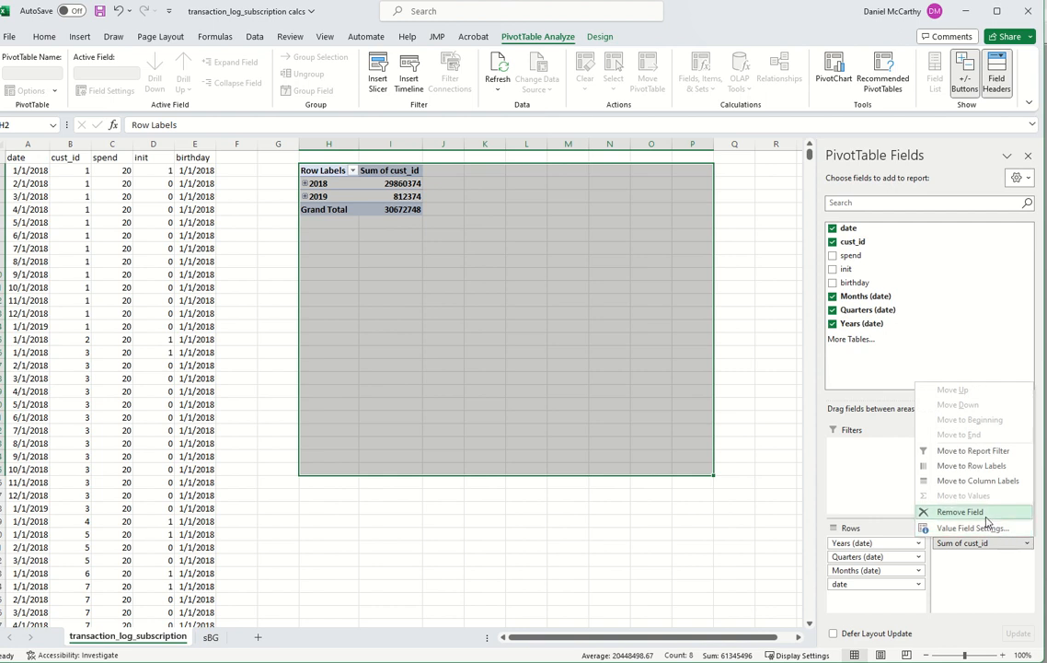
click(971, 528)
click(644, 246)
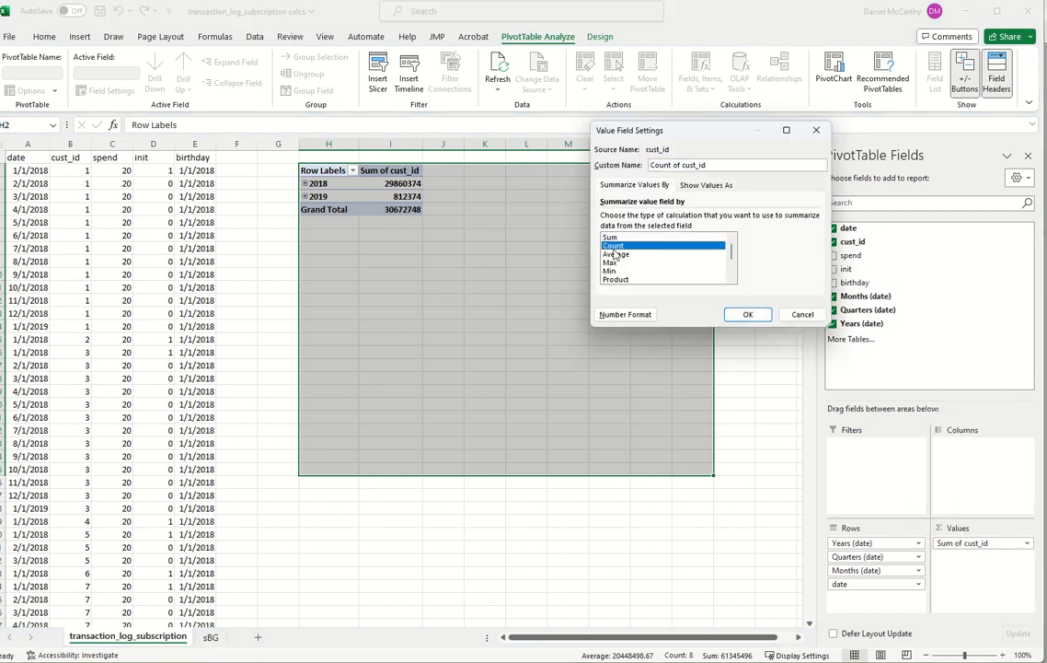
click(748, 315)
Make birthday the report filter and remove the Years, Quarters and Months groupings so only date remains in the rows
drag(790, 283, 877, 477)
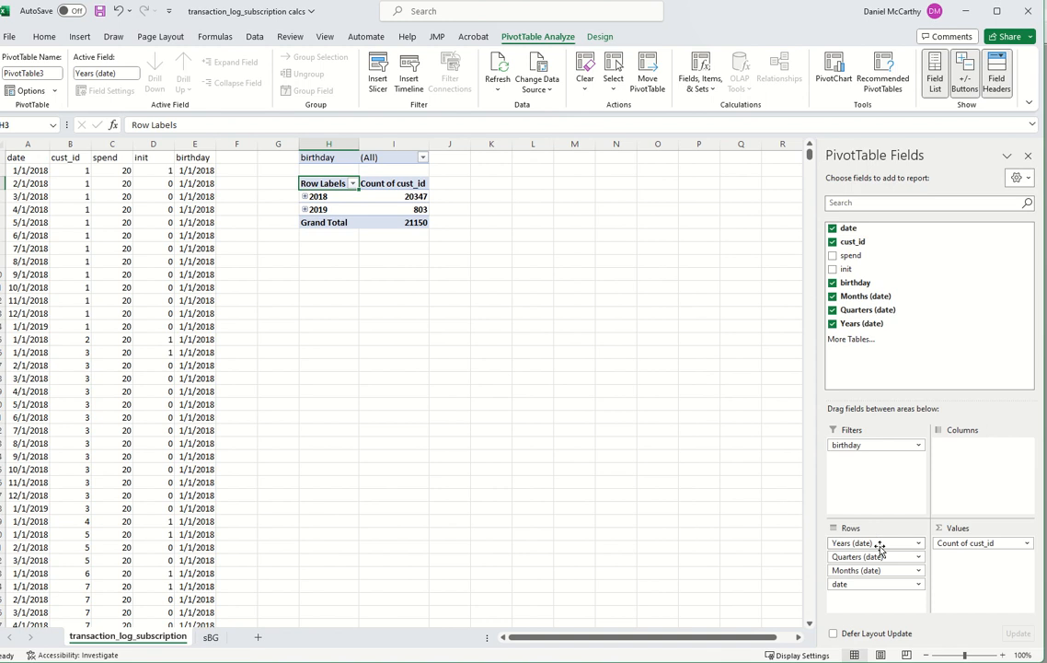
drag(879, 547, 927, 362)
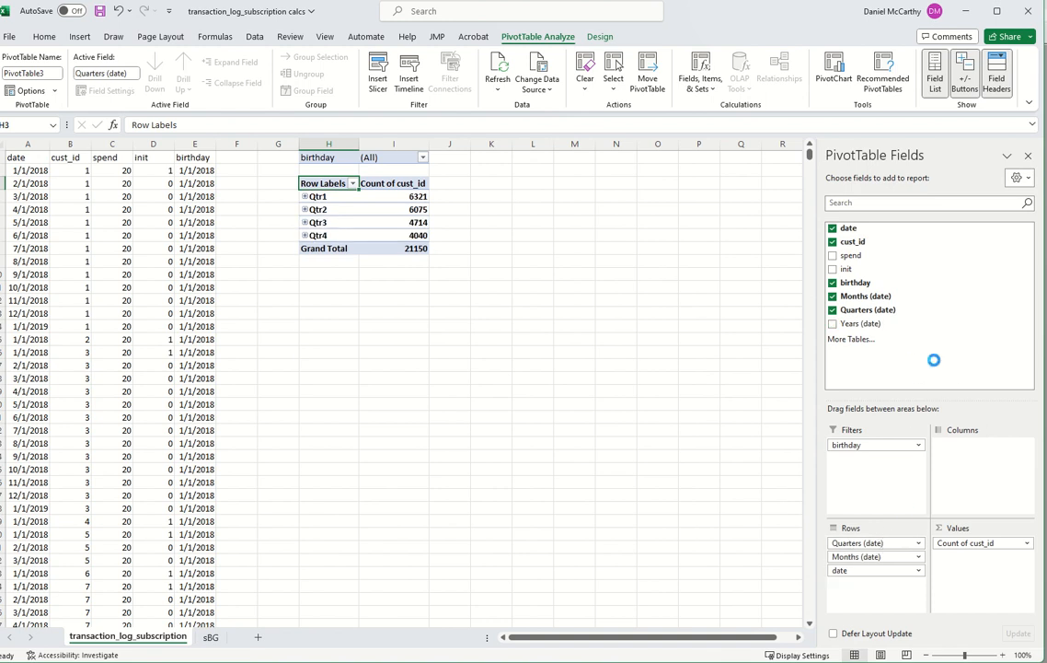
drag(877, 543, 935, 356)
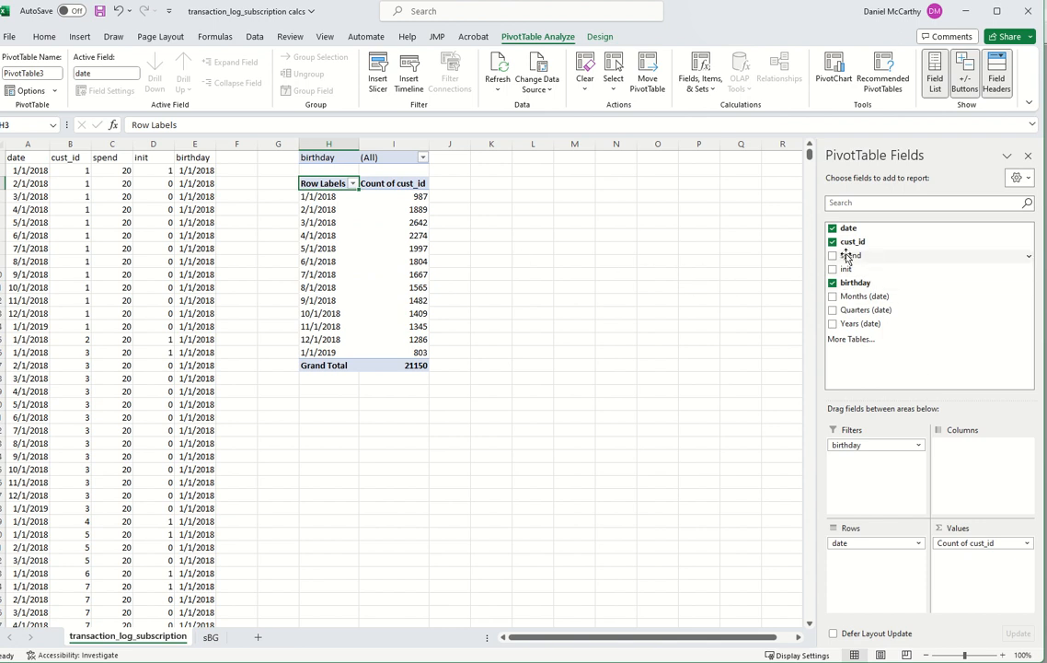
Add spend as a second value field in the PivotTable, summarized by Average
drag(847, 260, 973, 559)
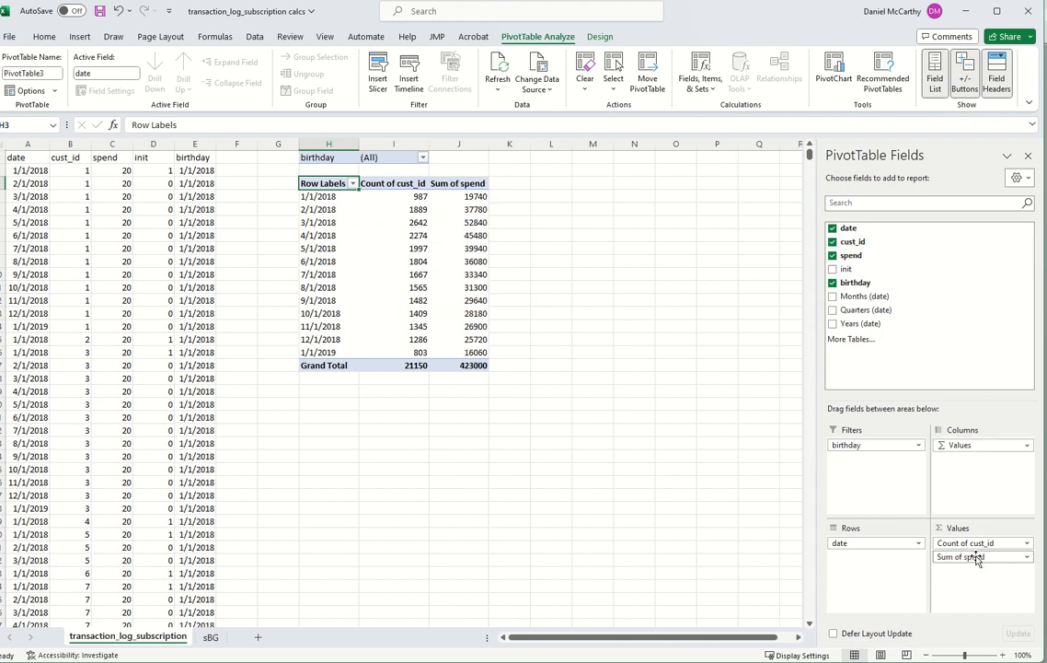
click(1027, 557)
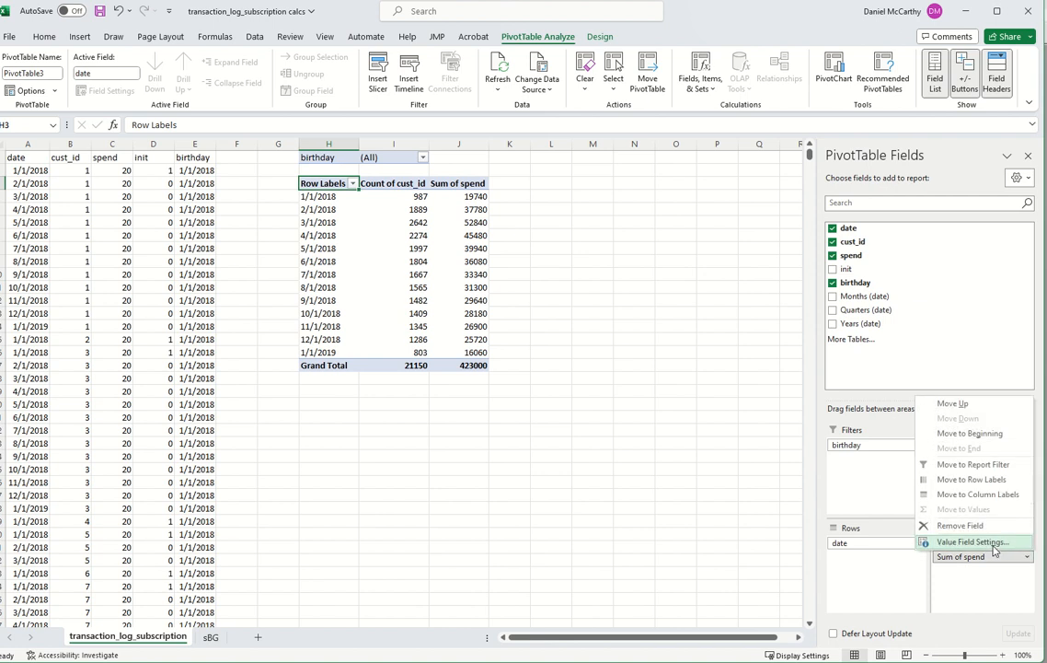
click(950, 538)
click(619, 254)
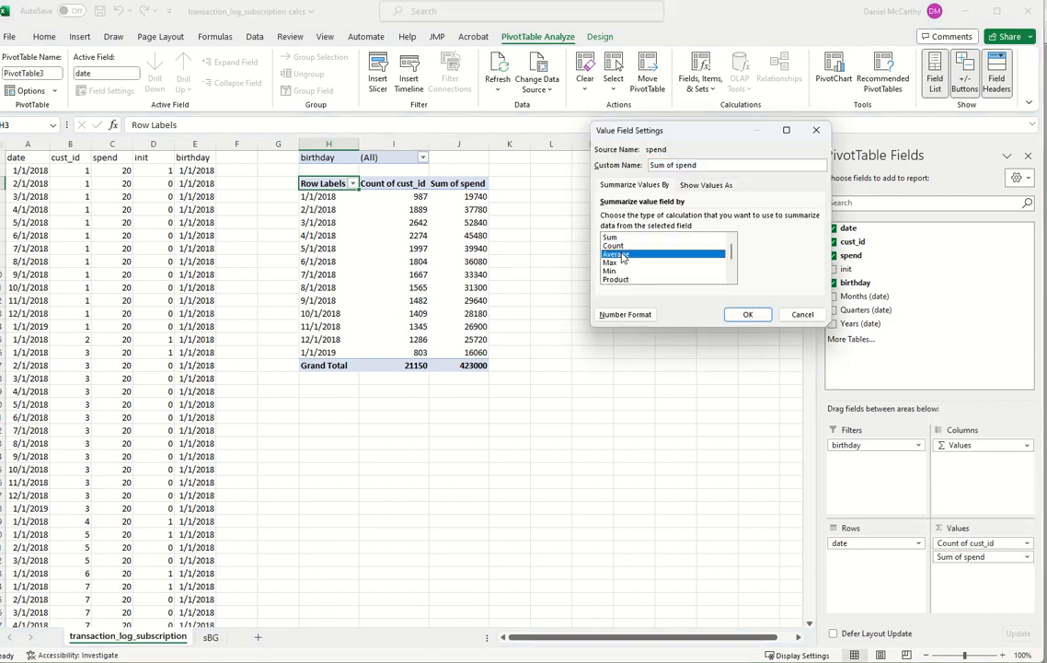
click(749, 314)
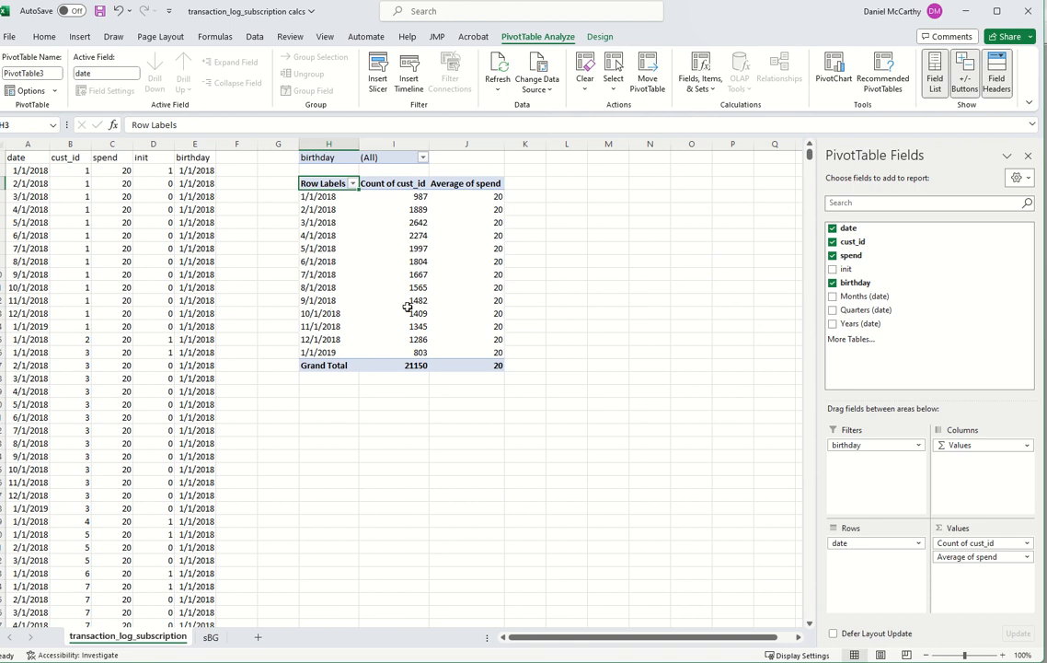
Filter the PivotTable to the 1/1/2018 birthday cohort and review its monthly customer counts and average spend
click(422, 157)
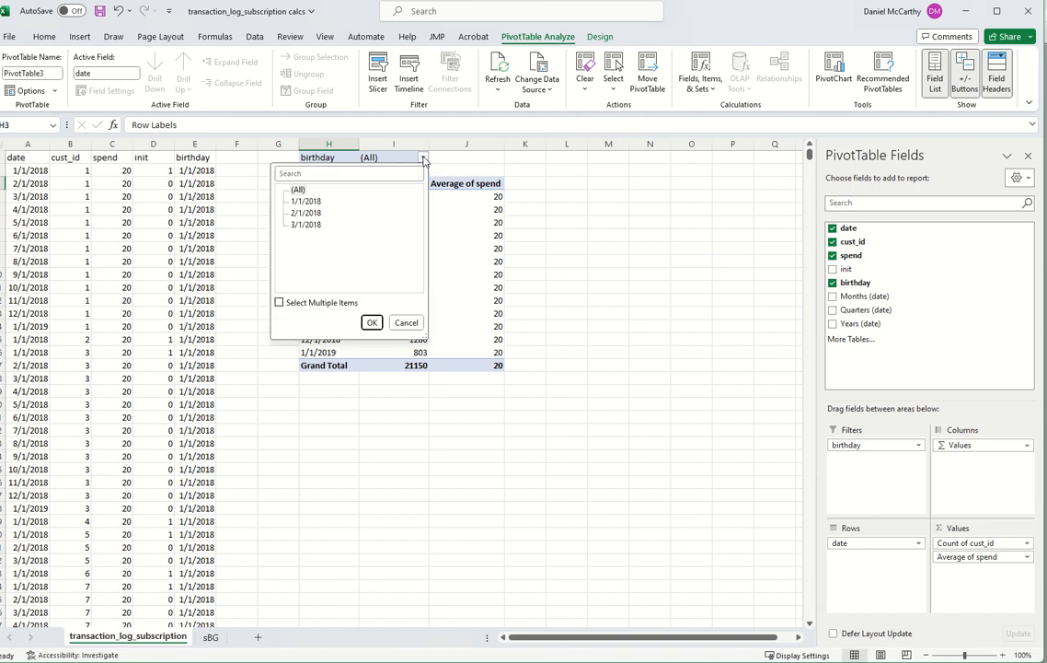
click(304, 202)
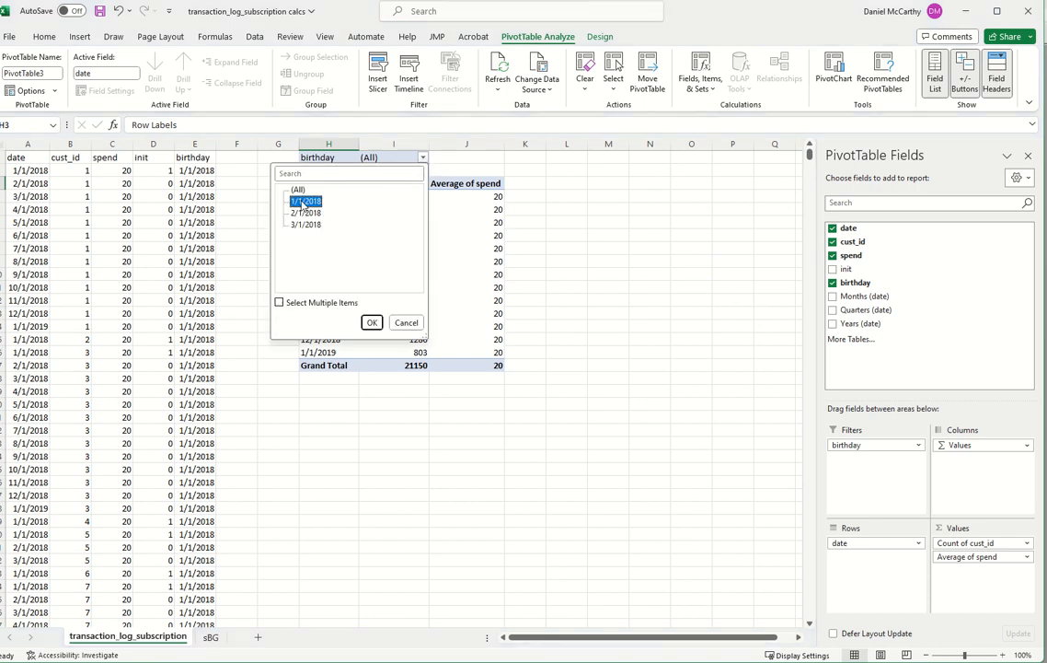
click(372, 323)
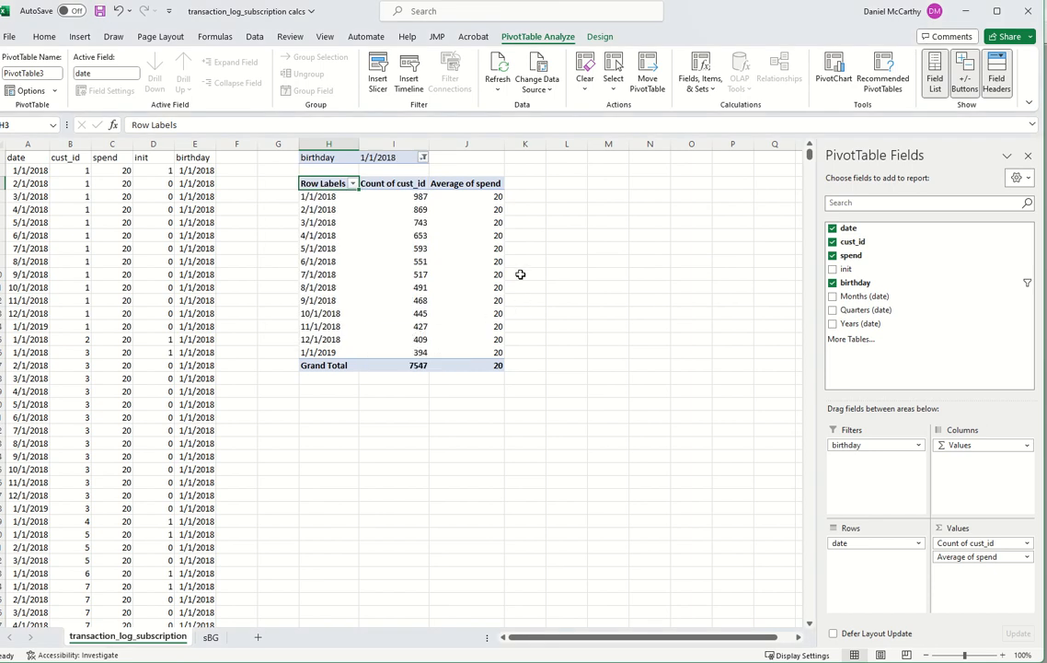
drag(493, 196, 493, 346)
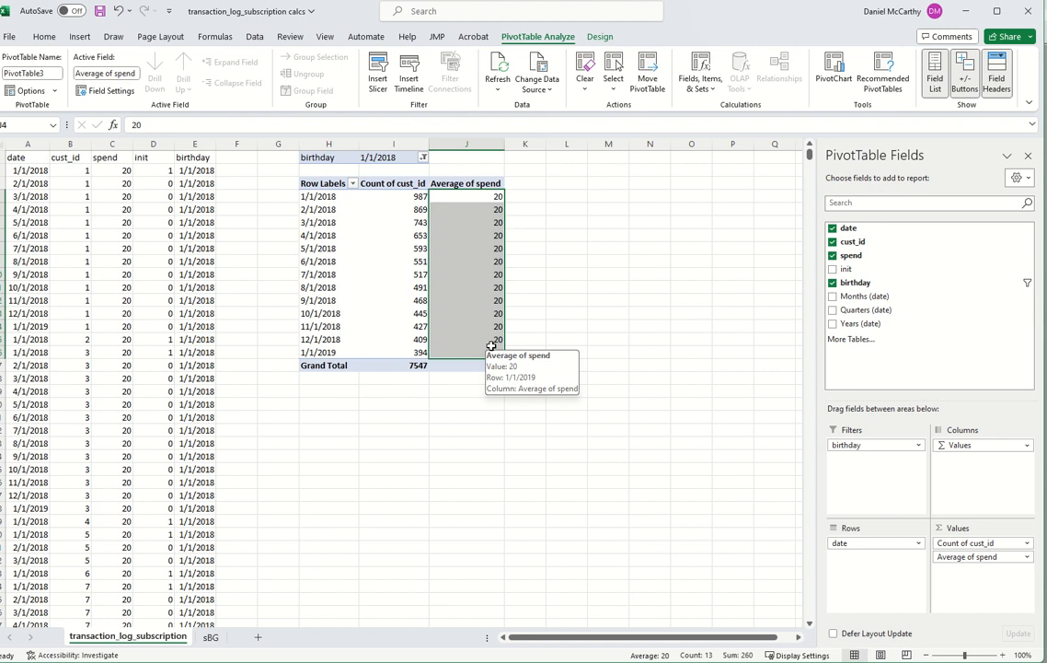
click(373, 196)
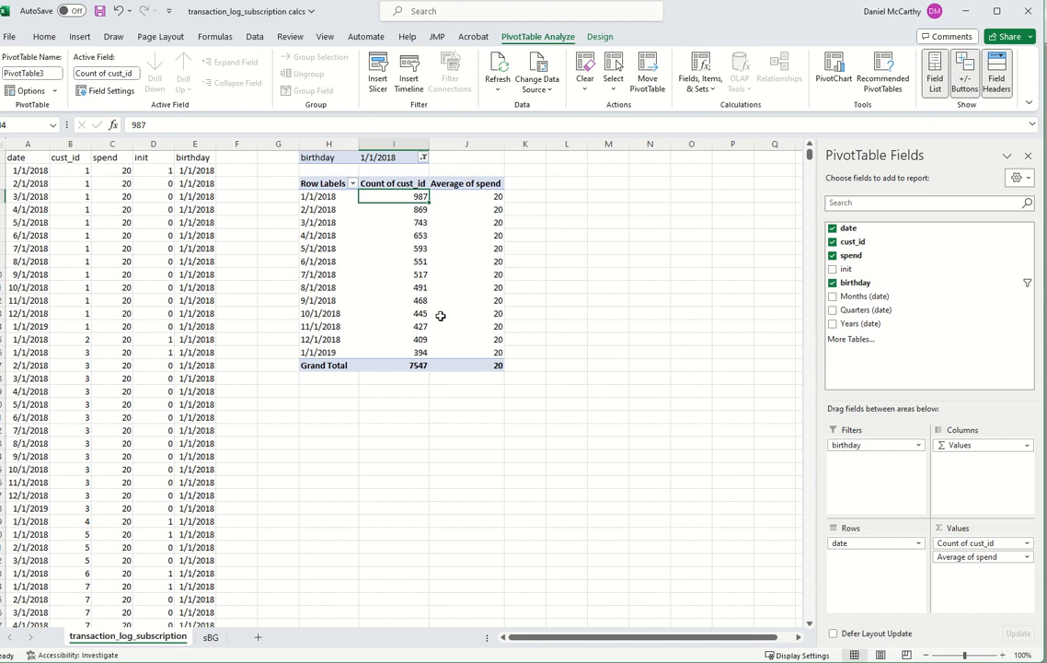
click(399, 353)
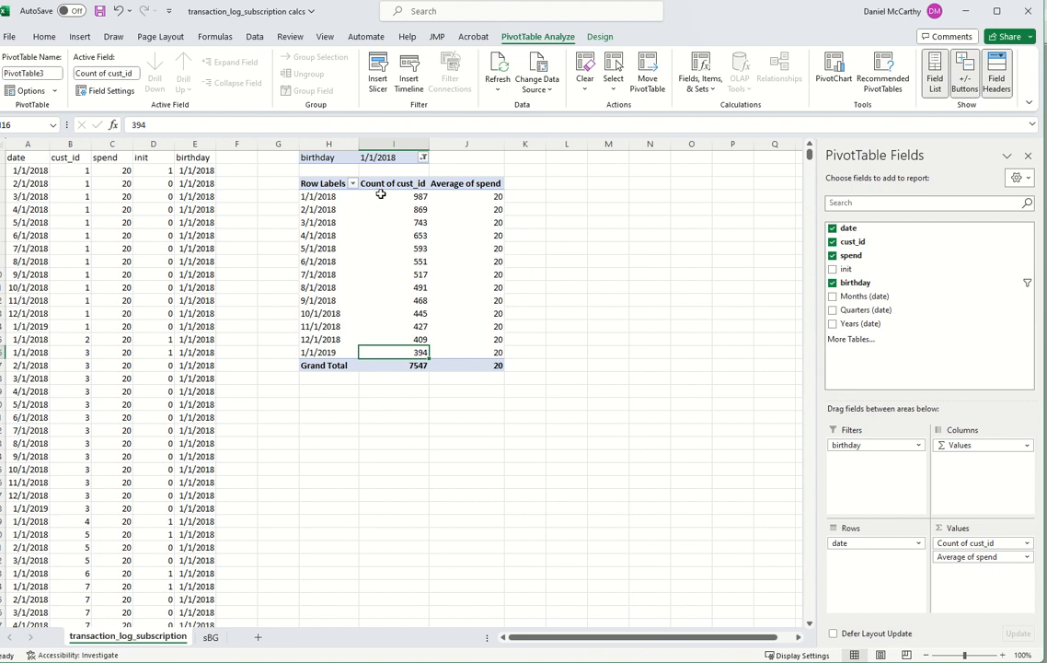
mouse_move(378, 196)
Change the title in cell B1 of the sBG sheet to "Shifted Beta-Geometric Model"
click(211, 637)
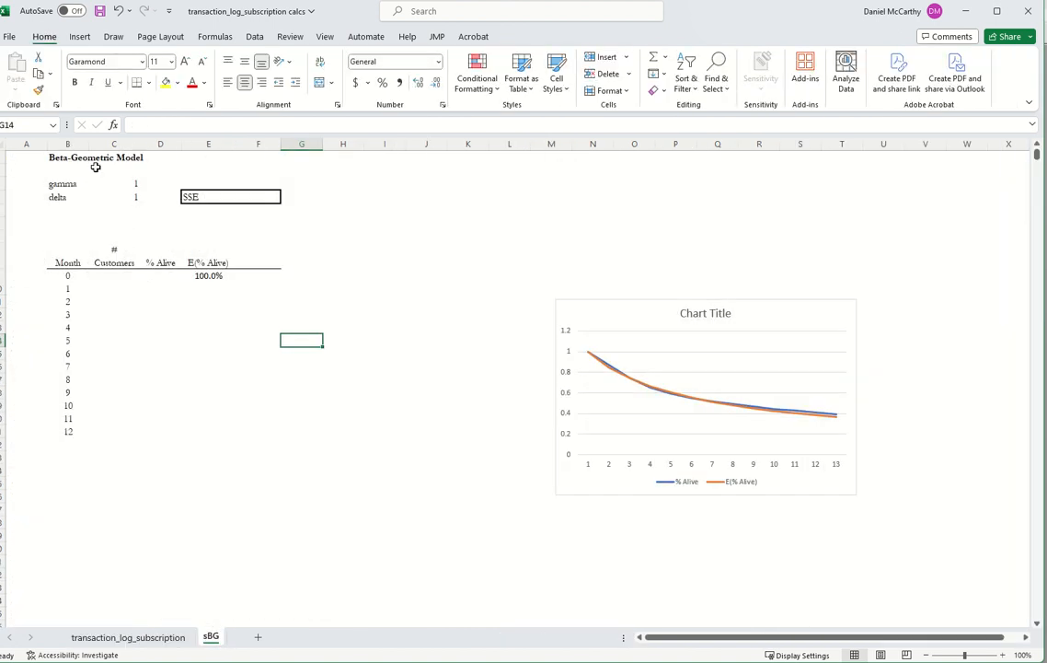
click(55, 157)
click(131, 124)
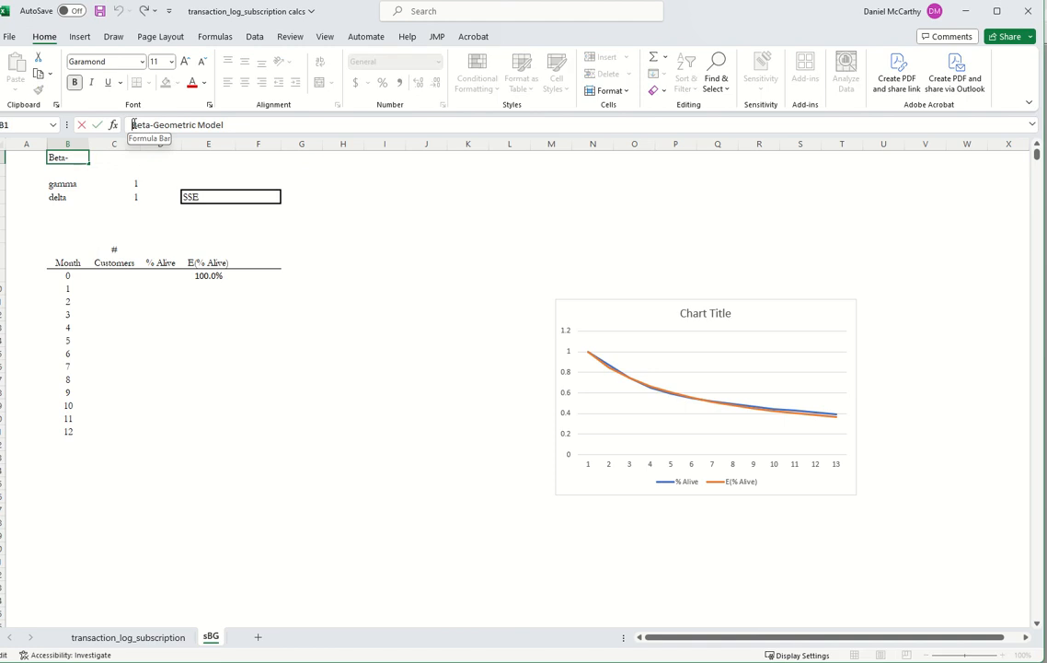
text(Shifted)
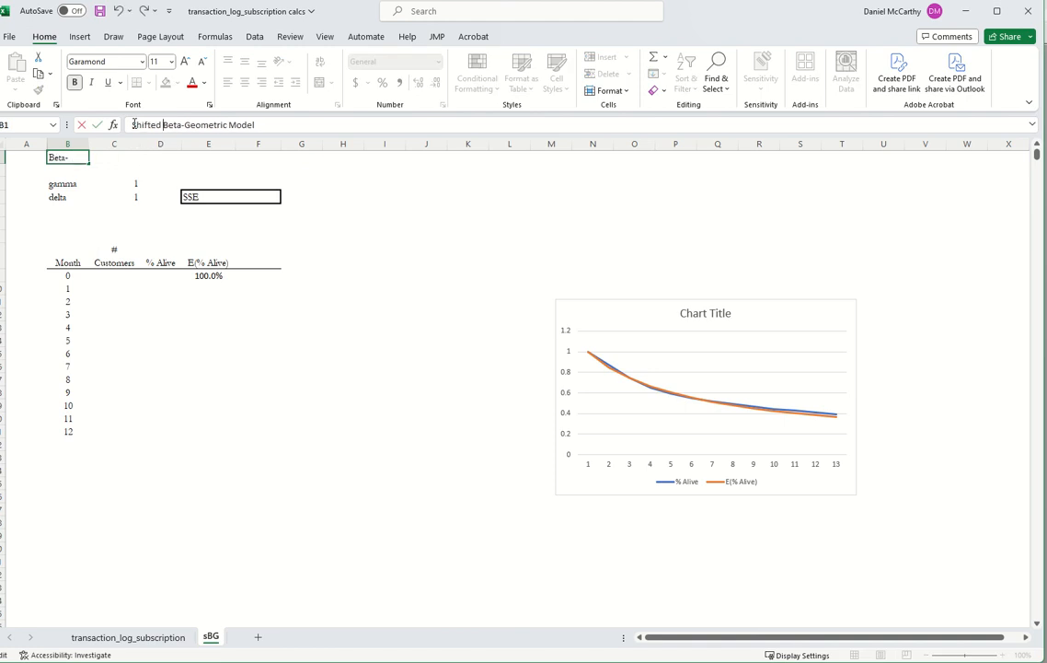
key(Return)
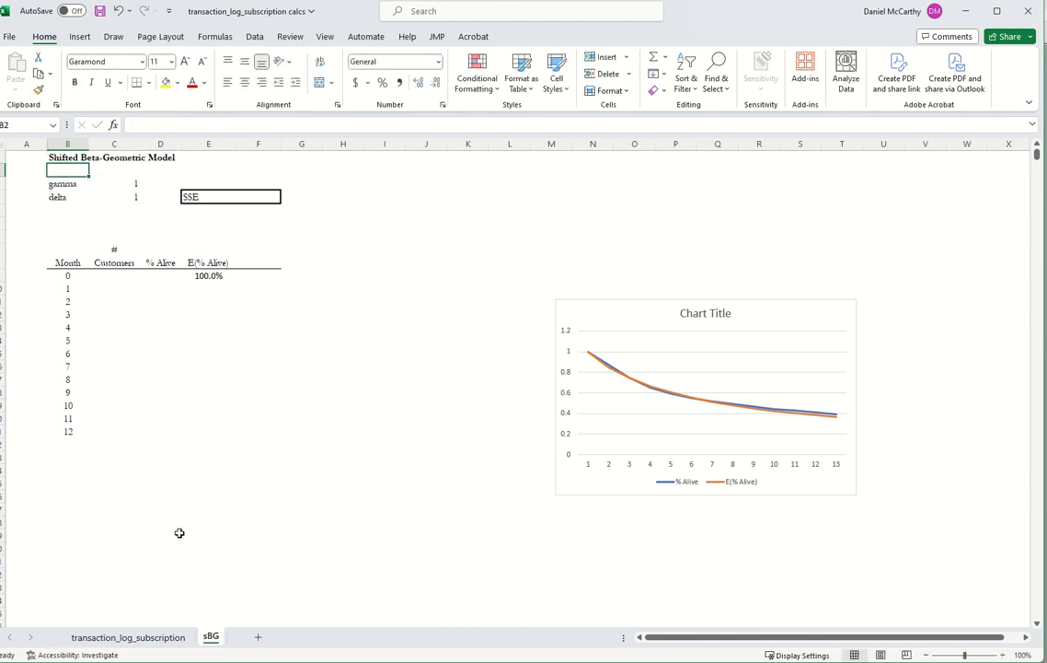
Copy the cohort's 13 monthly cust_id counts from the PivotTable into the # Customers column of the sBG sheet, starting at C9
click(145, 636)
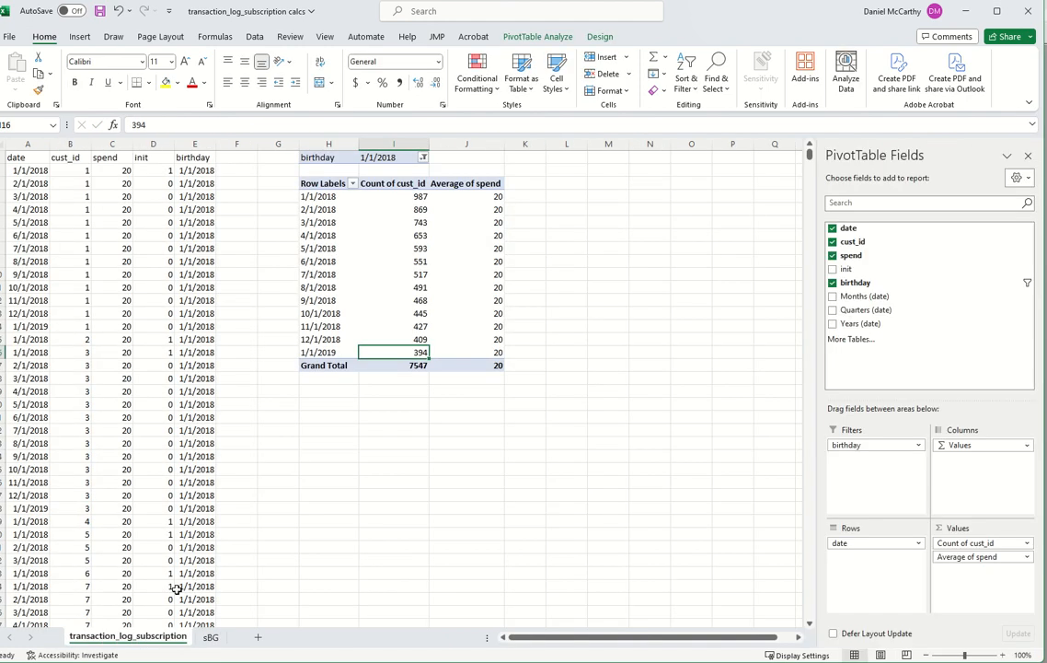
click(415, 197)
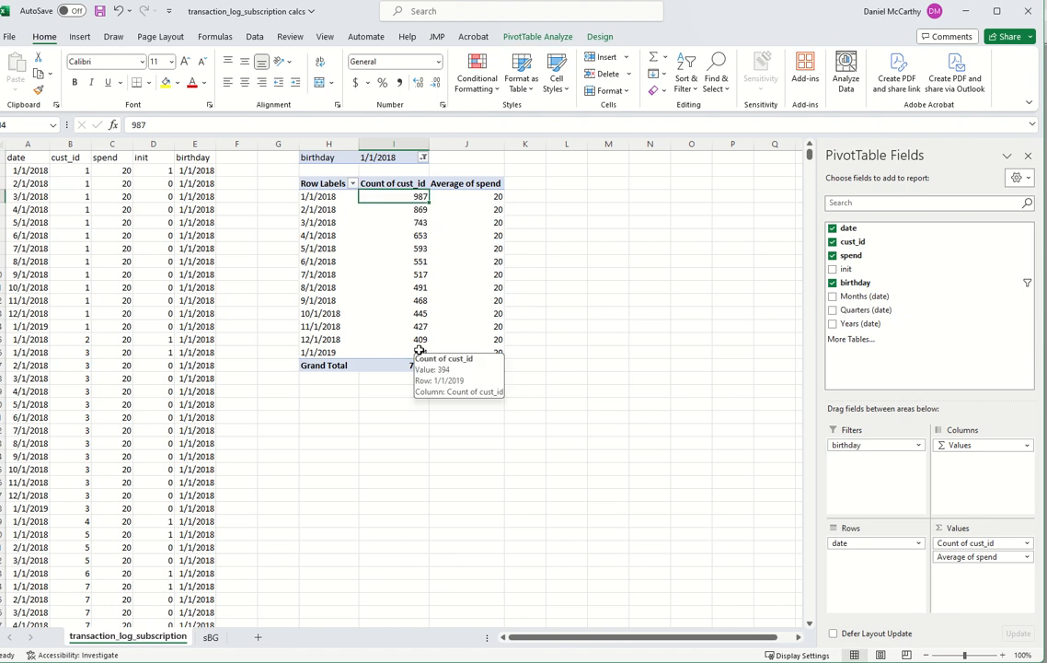
shift+click(419, 351)
key(ctrl+c)
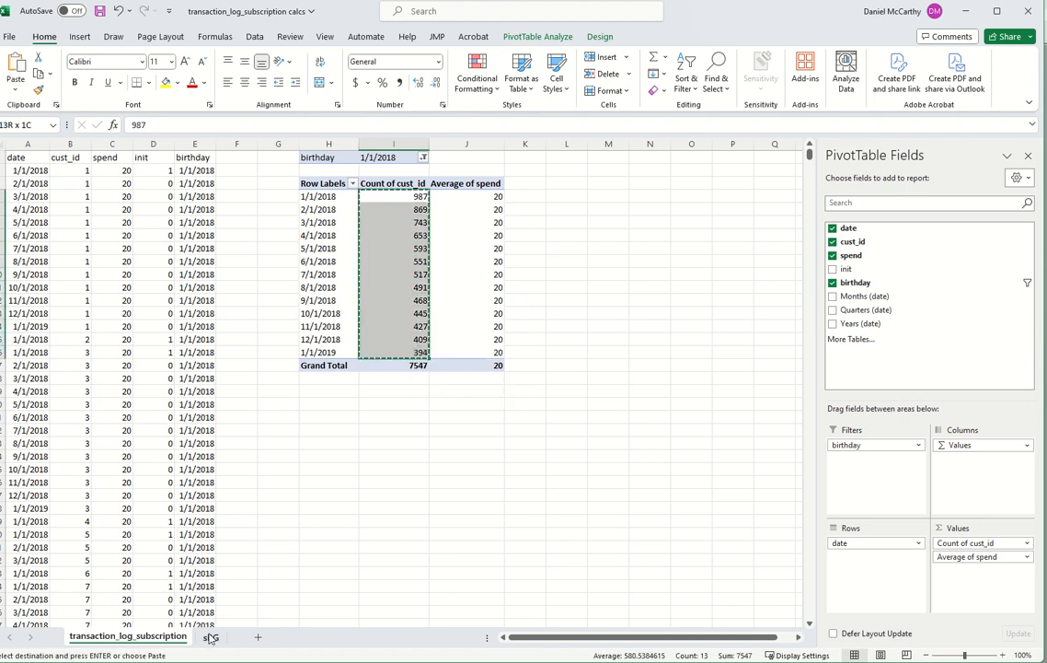
key(ctrl+Page_Down)
click(124, 280)
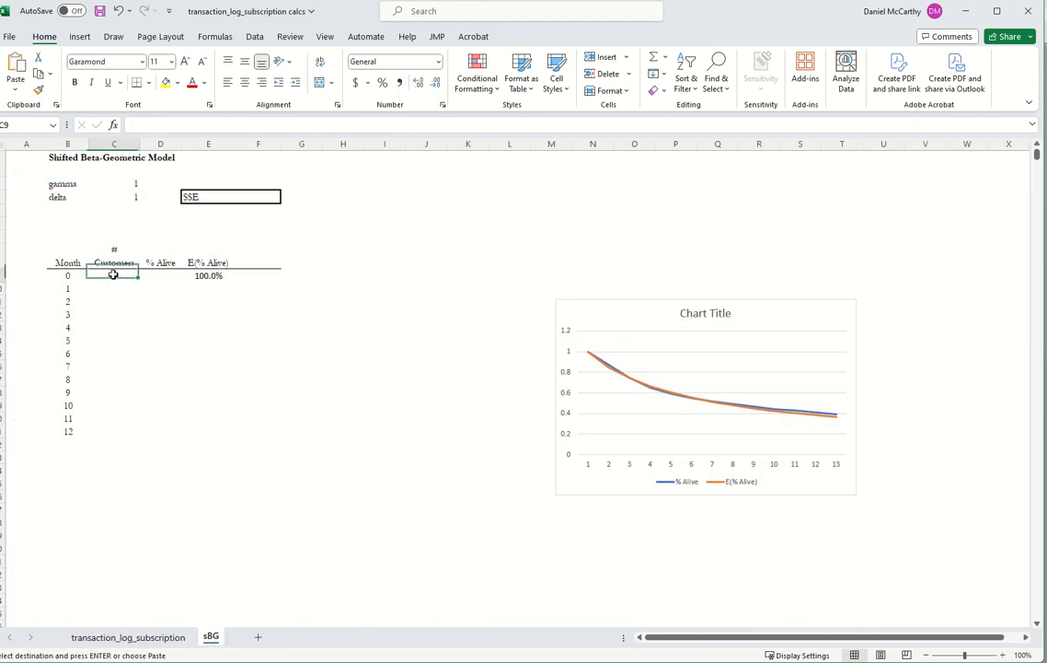
key(ctrl+v)
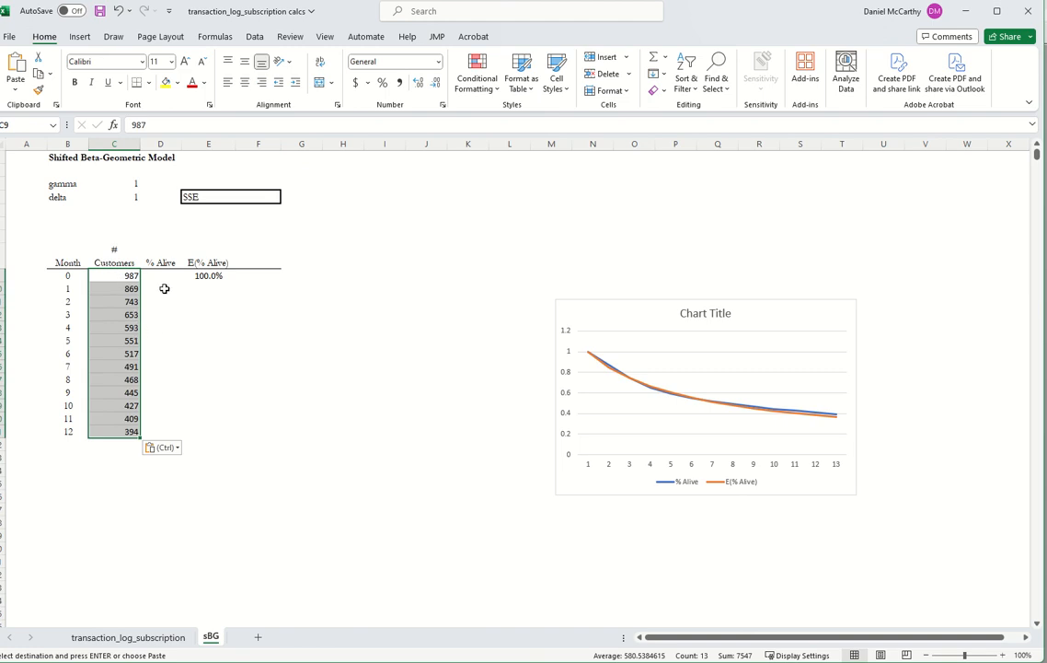
Enter =C9/$C$9 in D9 to compute the % Alive for month 0
click(161, 277)
text(=)
key(Left)
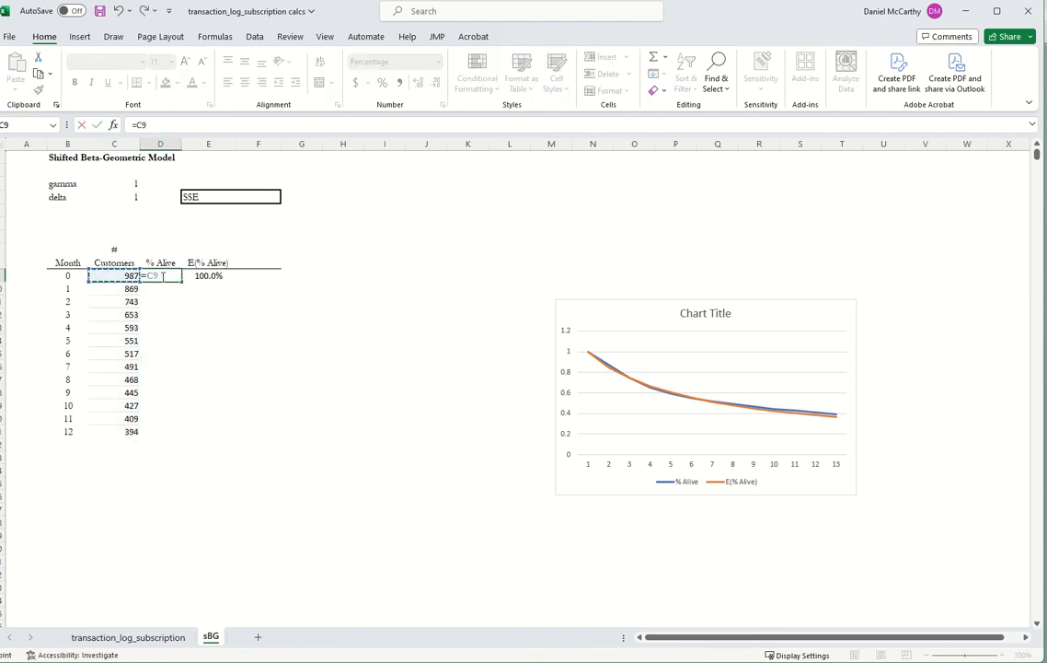
text(/)
key(Left)
key(F4)
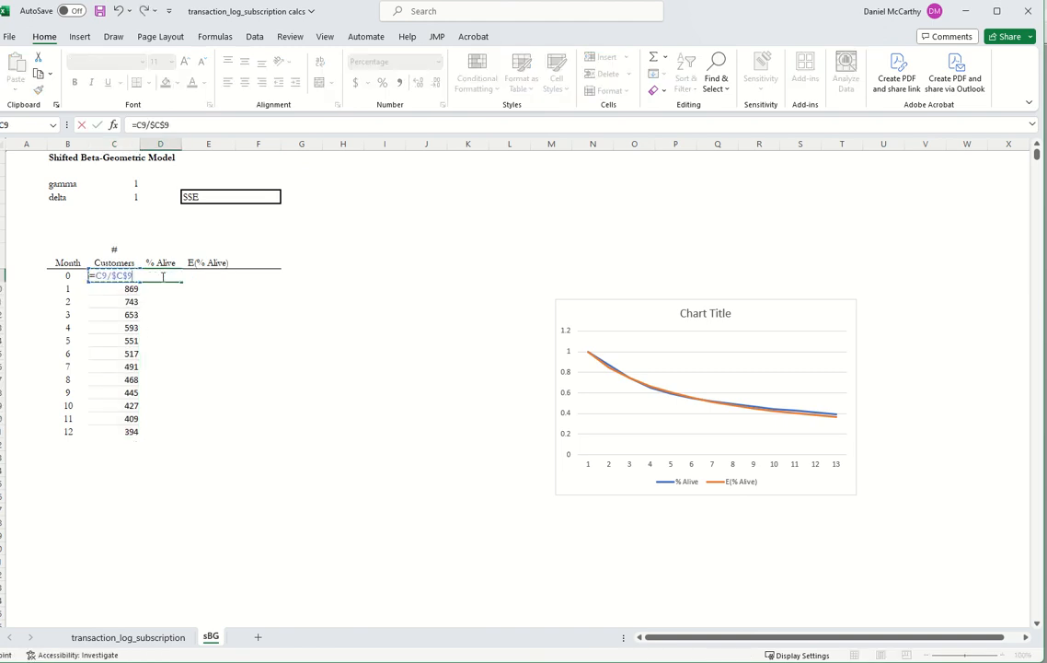
key(ctrl+Return)
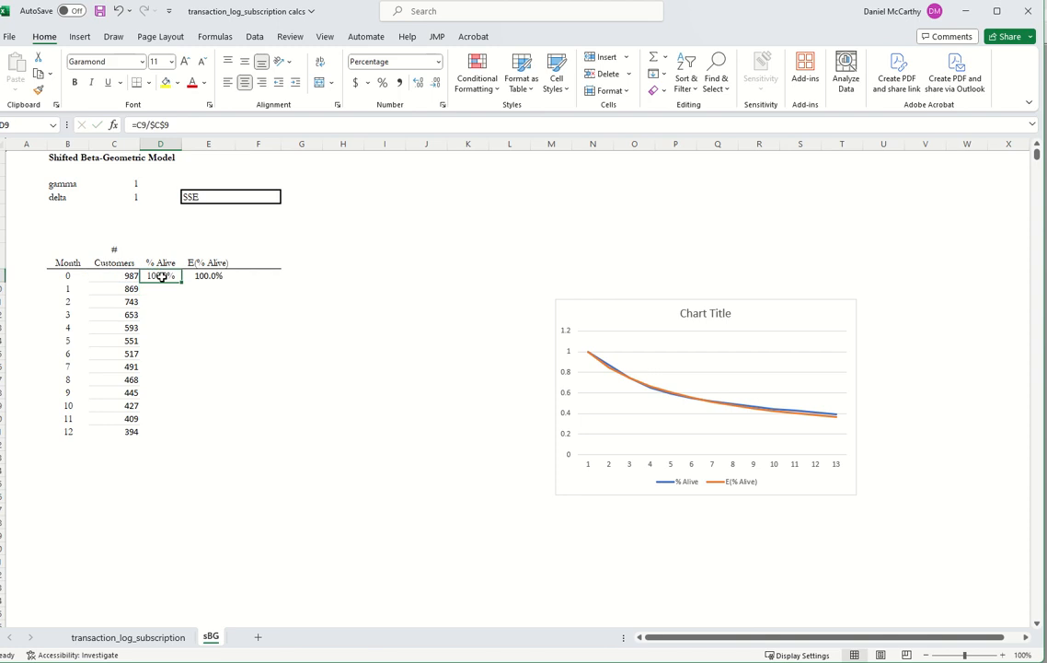
Fill the % Alive and E(% Alive) formulas down through month 12 and check the E(% Alive) formula for month 6
double_click(182, 286)
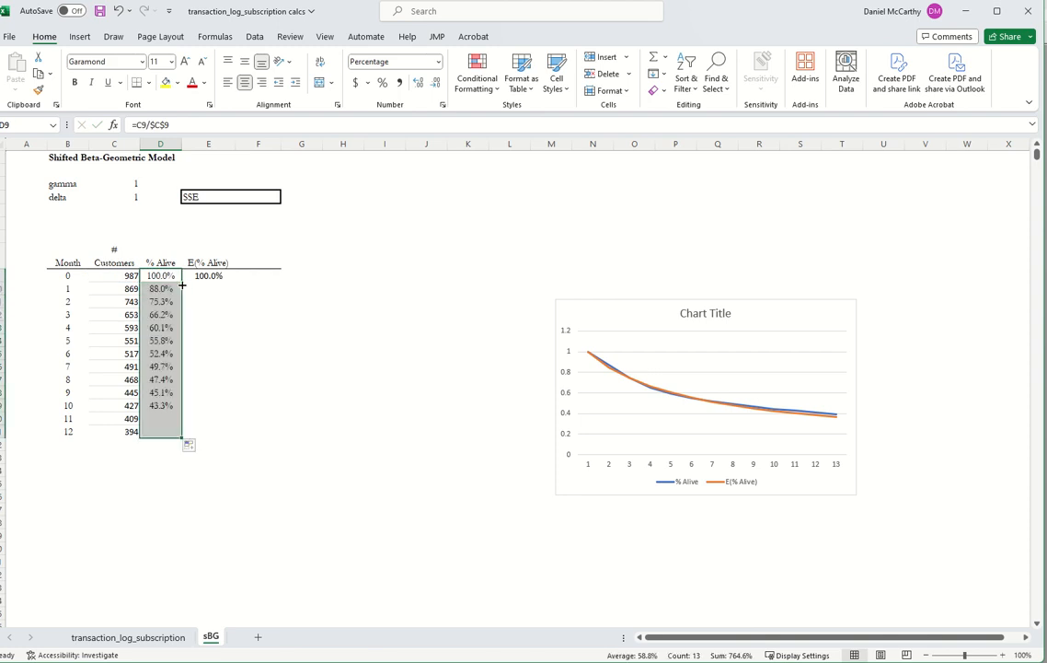
click(215, 277)
double_click(236, 283)
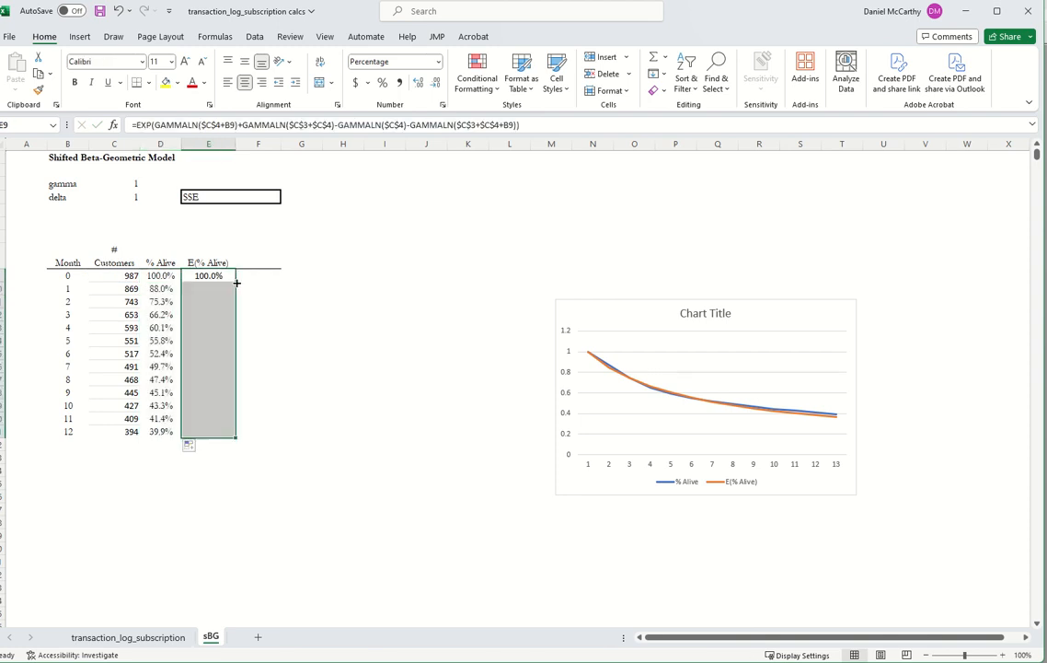
click(214, 354)
click(549, 124)
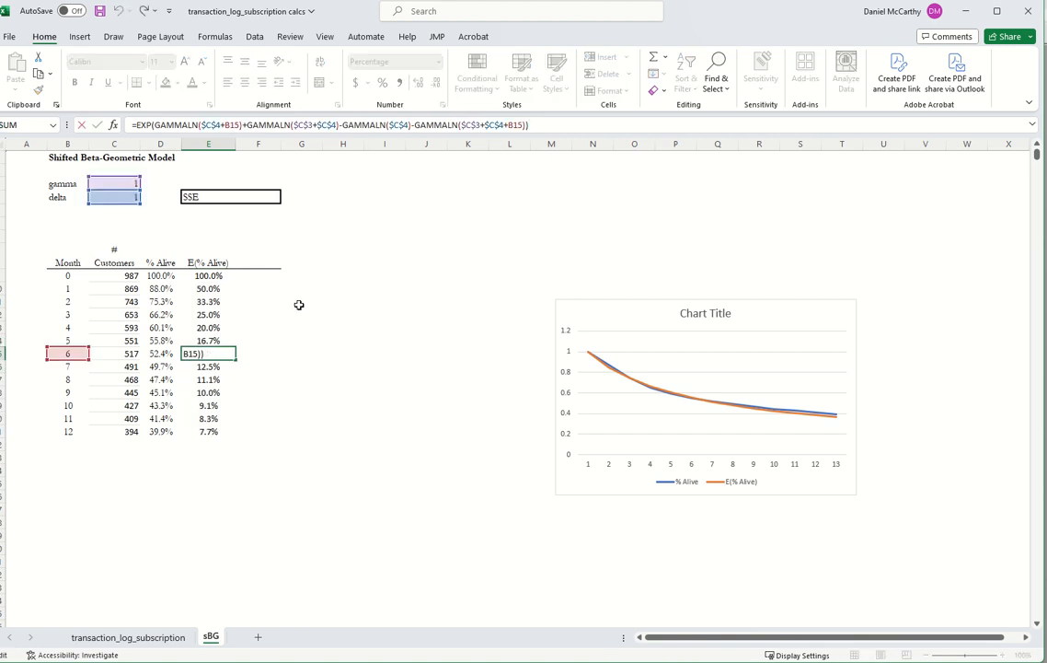
key(Escape)
Add the column header SE in F8 and delete the existing line chart from the sBG sheet
click(269, 255)
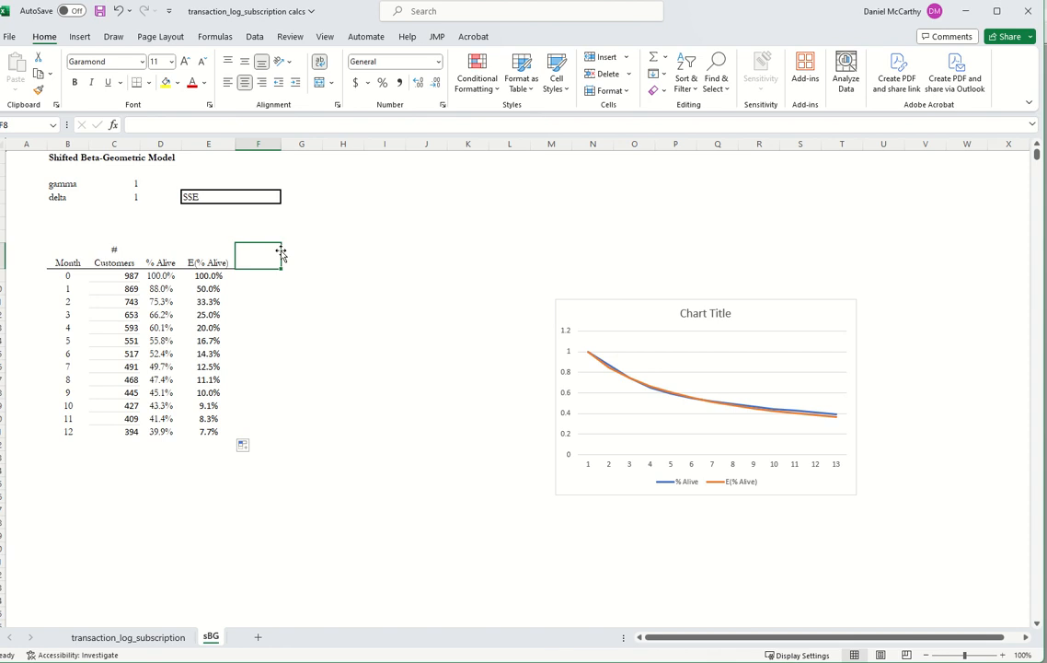
text(SE)
key(Return)
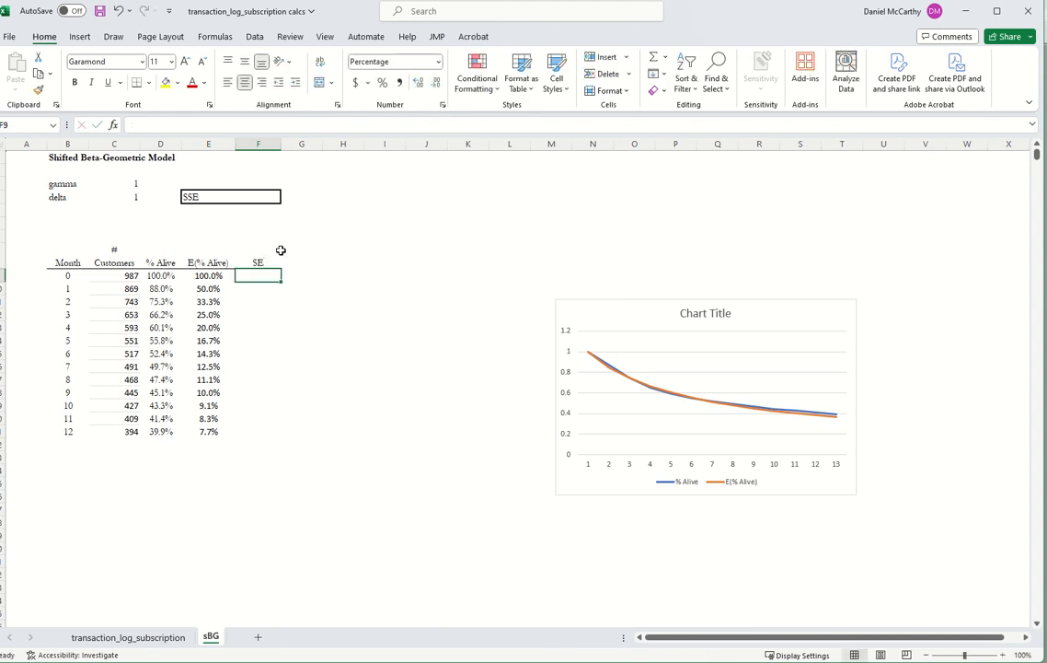
click(583, 304)
key(Delete)
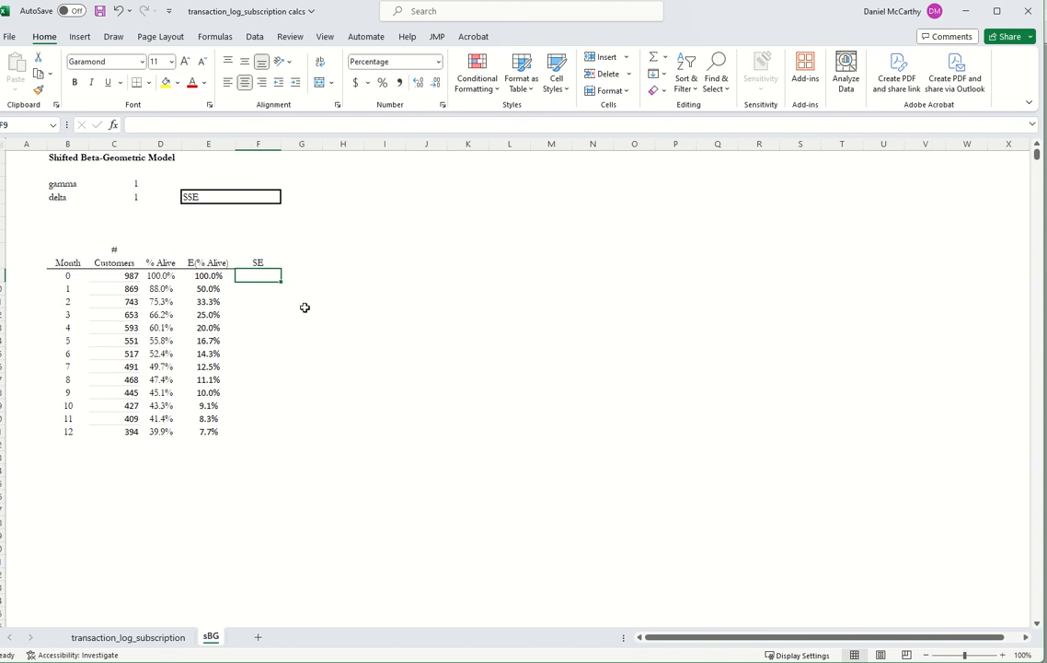
Enter =(D9-E9)^2 in F9 and fill the squared error formula down the SE column through month 12
text(=()
key(Left)
key(Left)
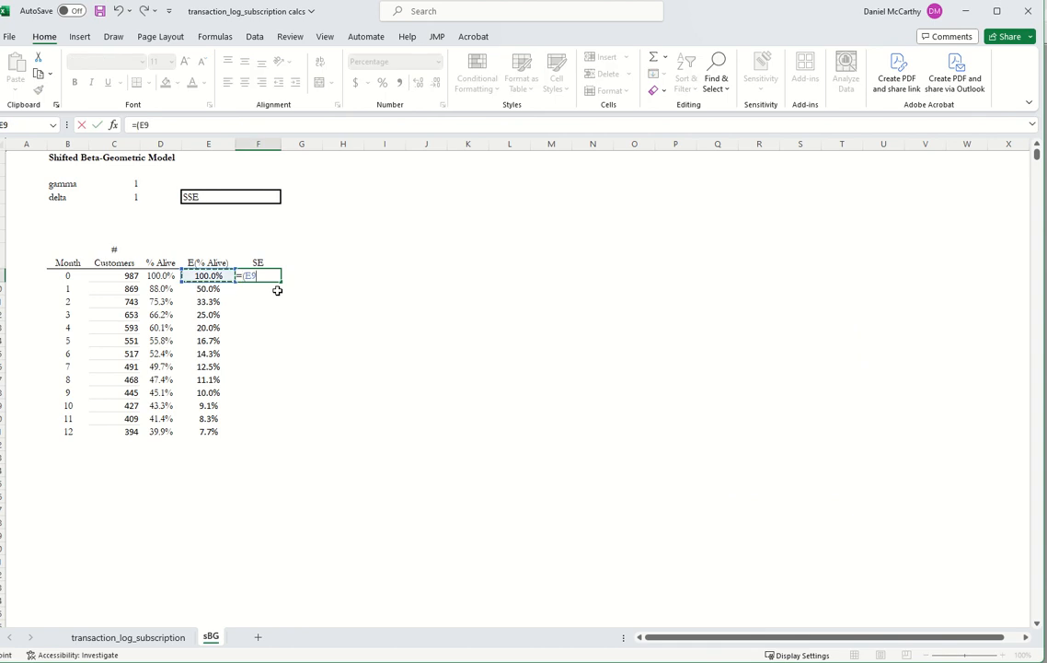
text(-)
key(Left)
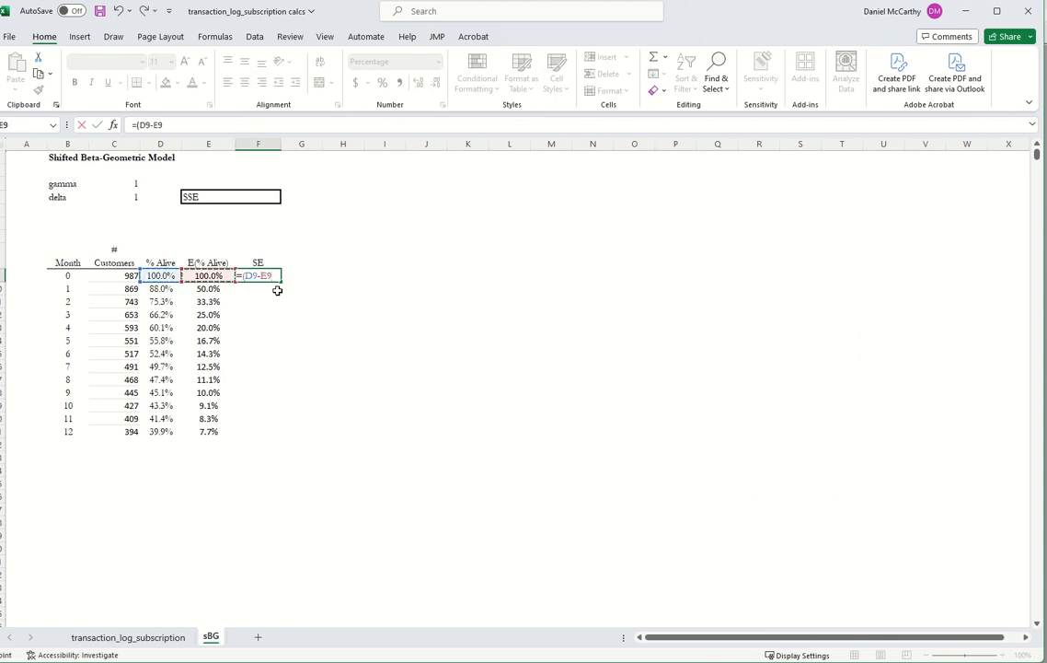
text()^2)
key(Return)
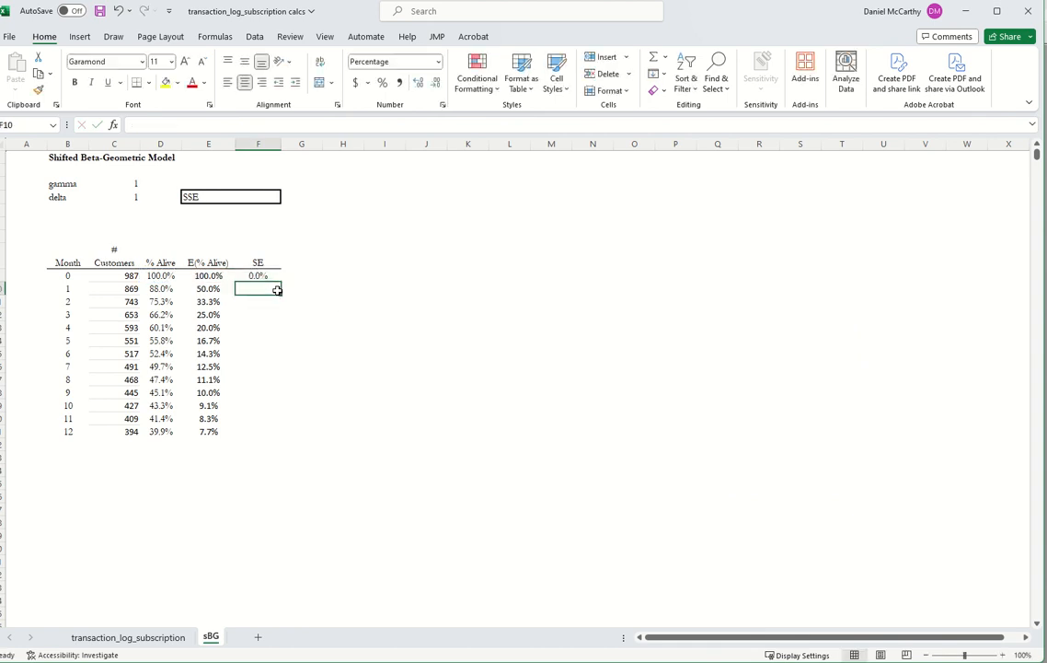
click(258, 275)
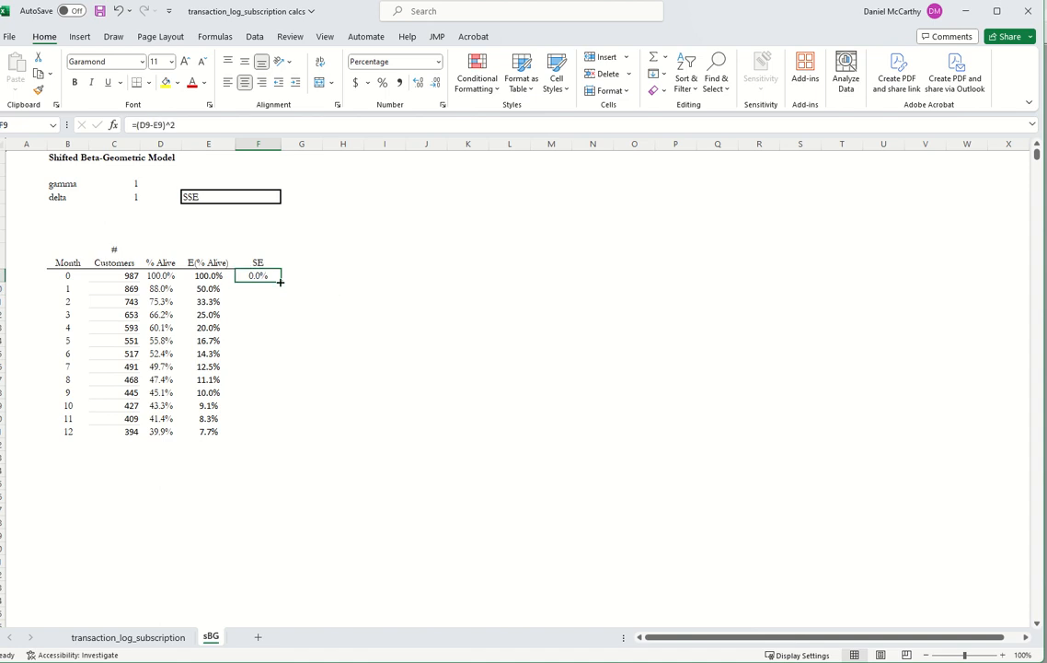
double_click(280, 282)
click(204, 351)
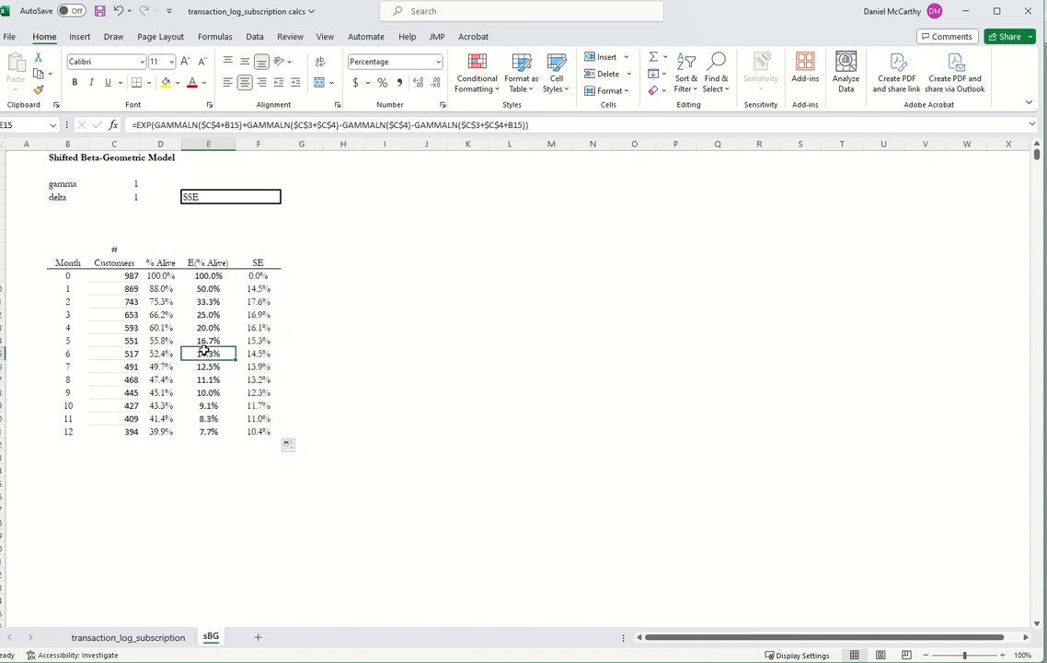
double_click(204, 351)
Enter =SUM(F9:F21) in F4 to total the squared errors as the SSE
click(264, 197)
text(=)
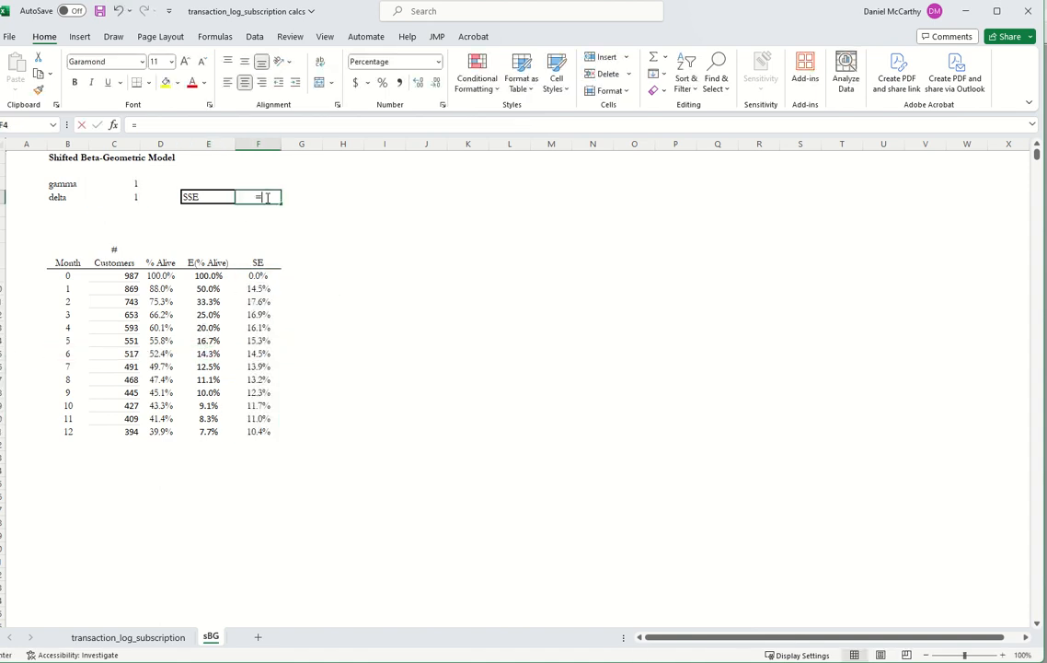
text(sum()
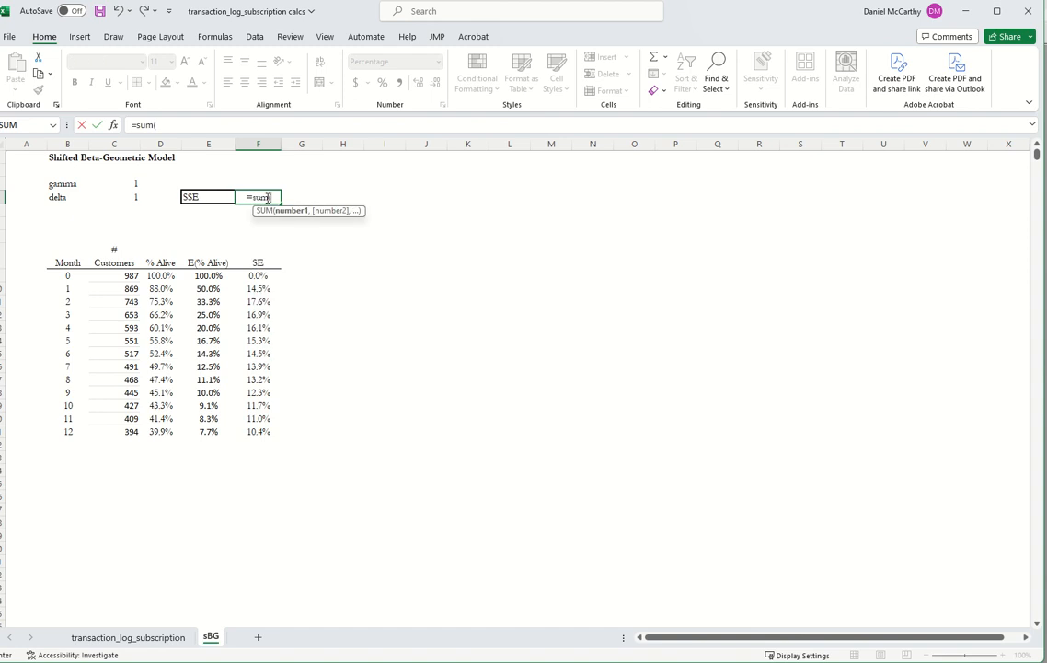
click(261, 276)
key(ctrl+shift+Down)
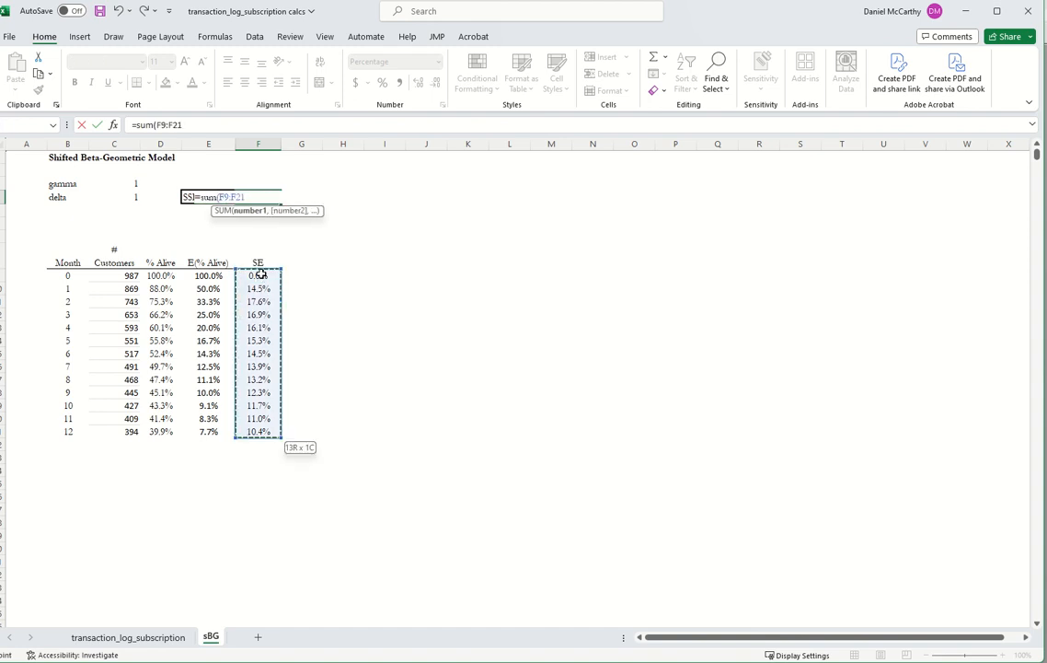
text())
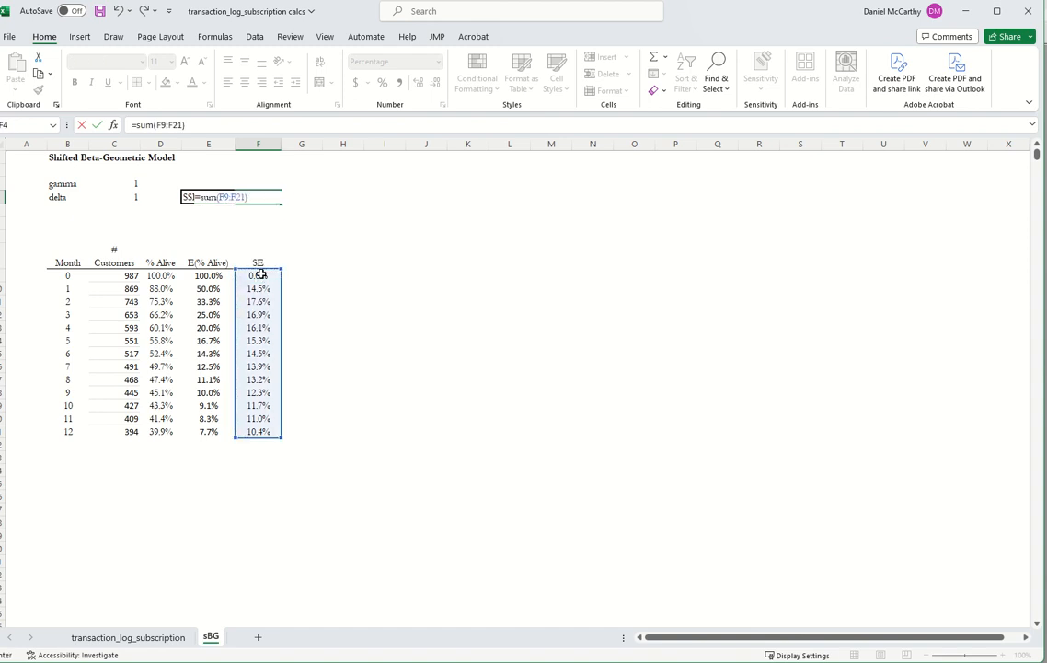
key(Return)
Run Solver to minimize the SSE in $F$4 by changing gamma and delta in $C$3:$C$4 with GRG Nonlinear, keeping the solution
click(255, 37)
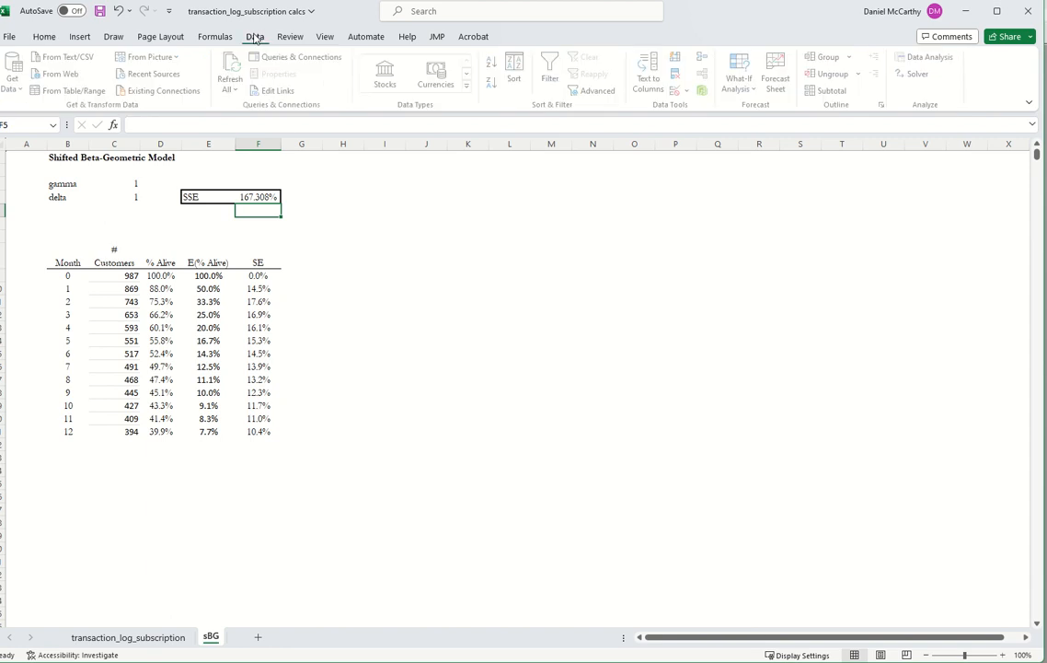
click(921, 76)
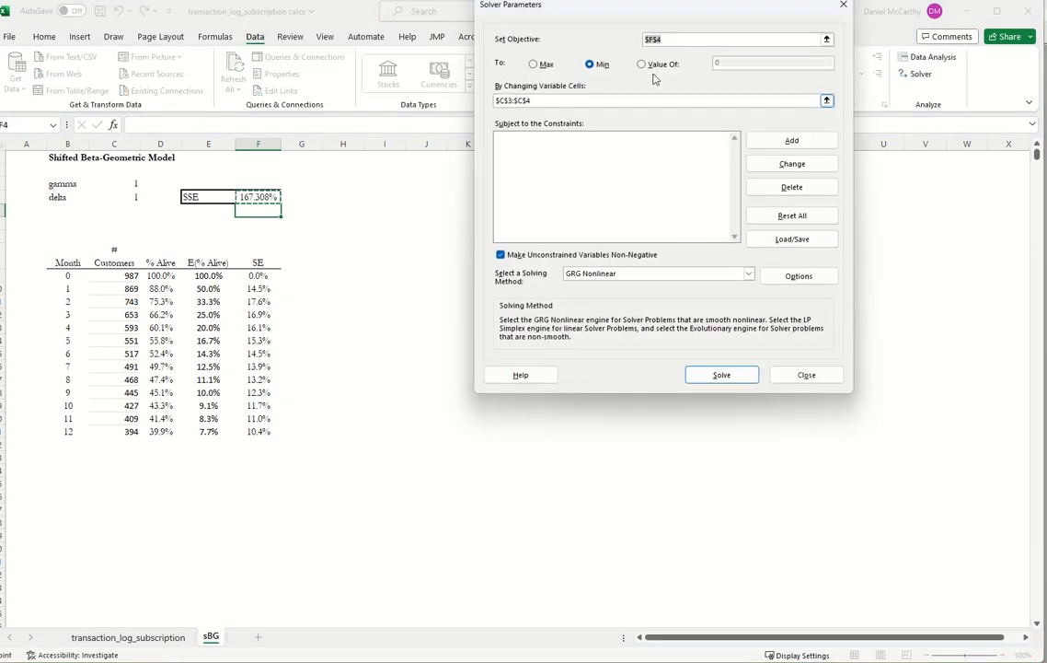
drag(624, 9, 591, 168)
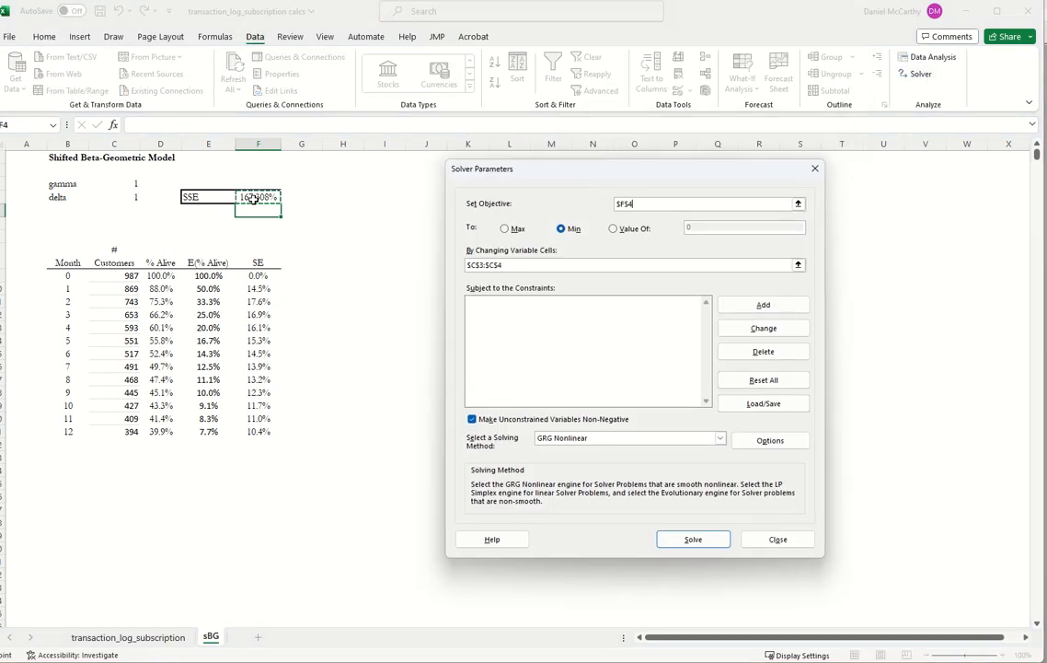
drag(467, 264, 505, 264)
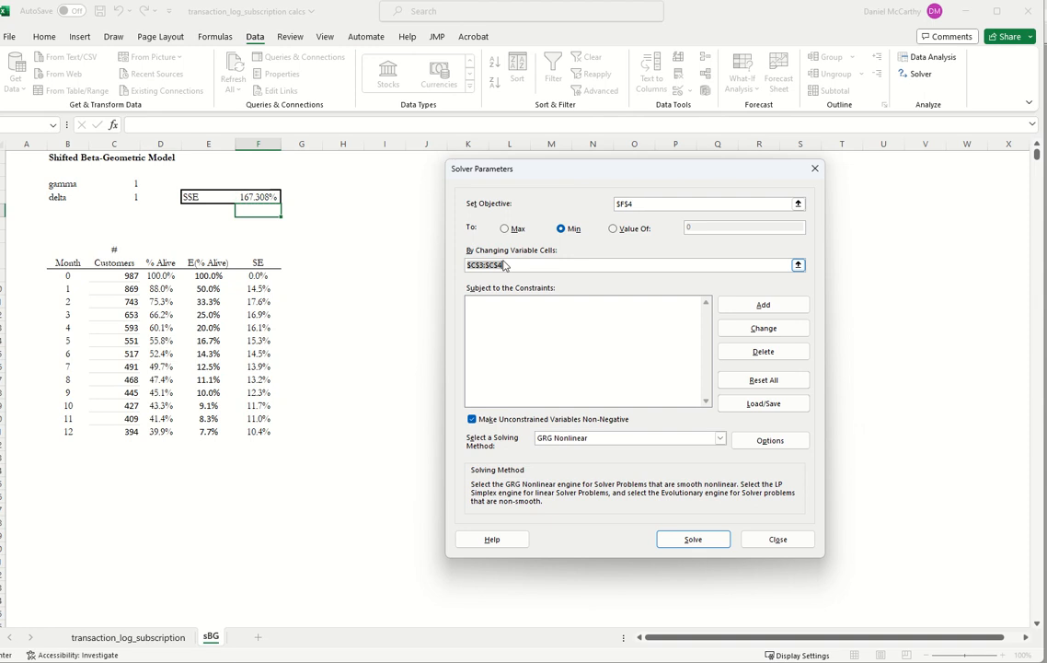
drag(124, 184, 137, 196)
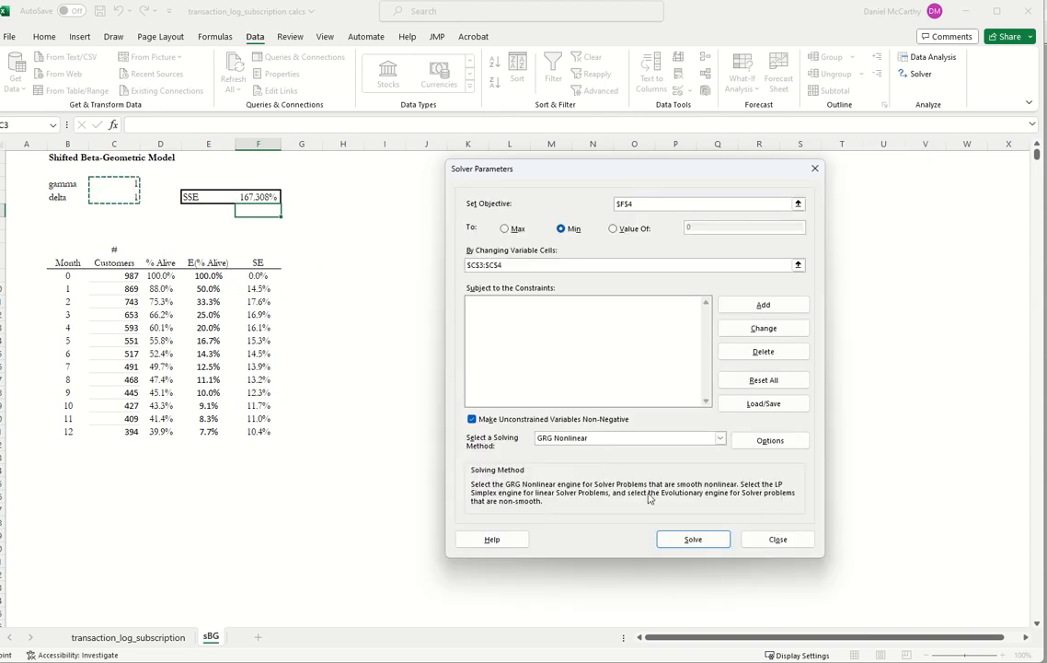
click(693, 539)
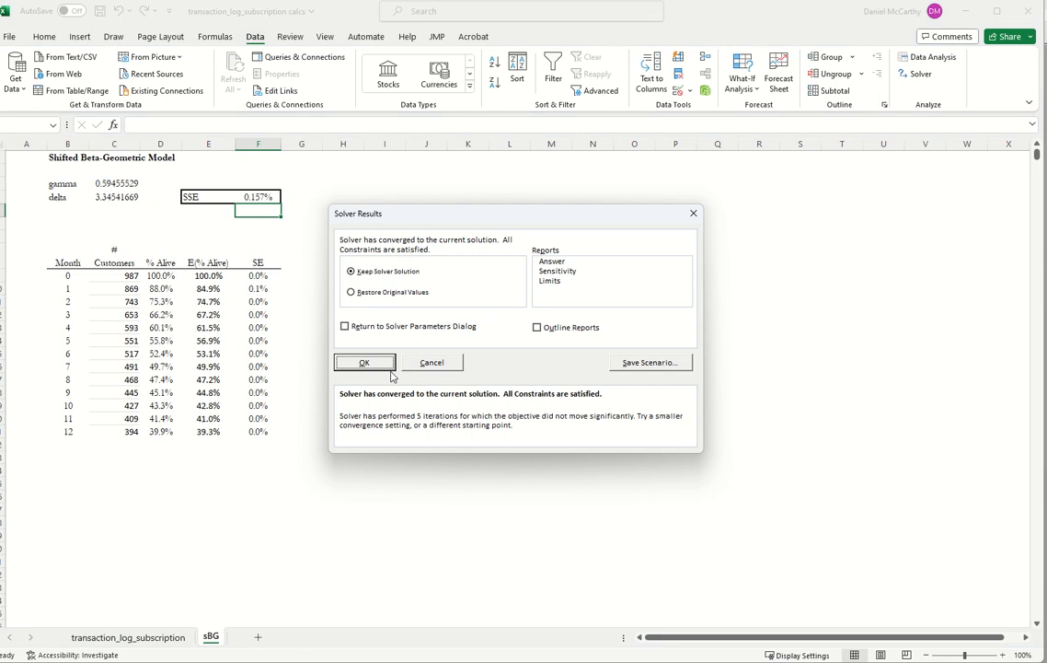
click(365, 363)
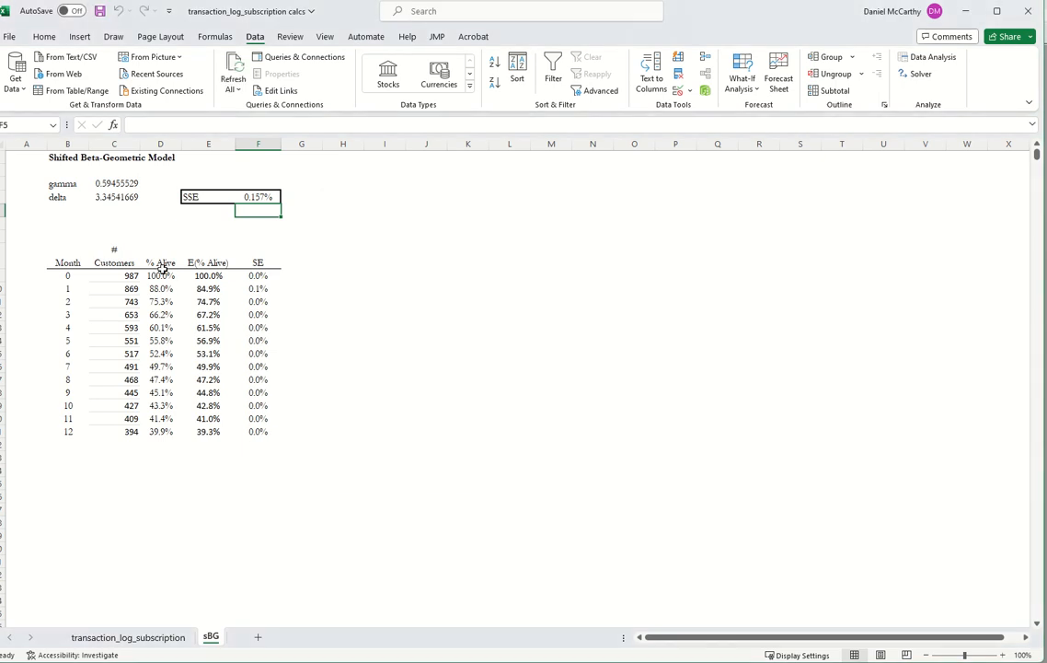
Insert a line chart of the % Alive and E(% Alive) columns, headers included, and place it beside the table
drag(160, 260, 206, 441)
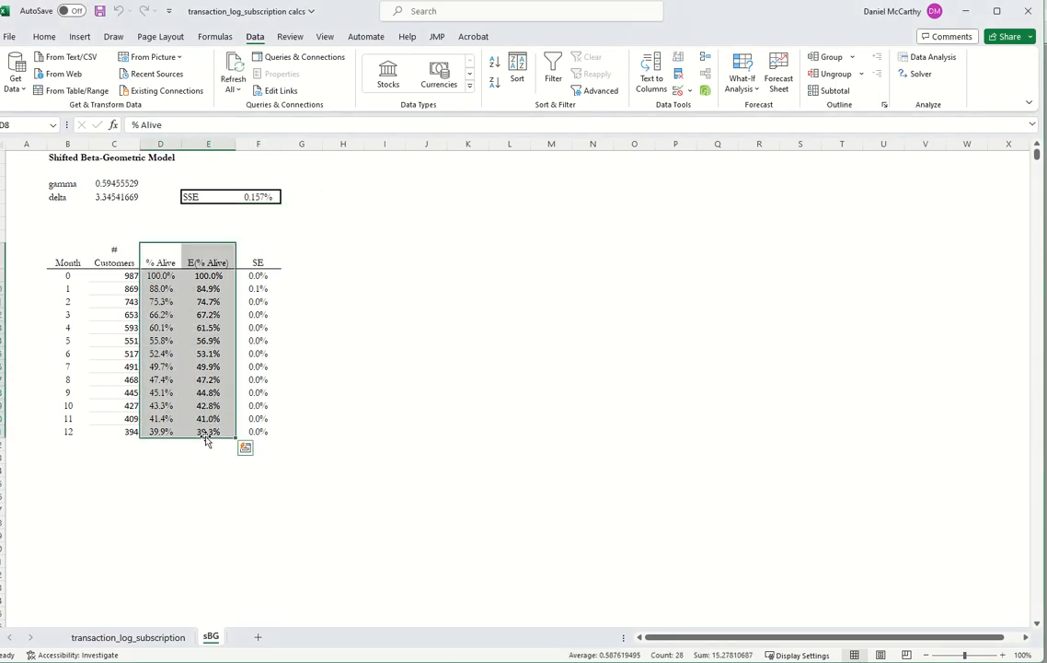
key(alt+i)
key(h)
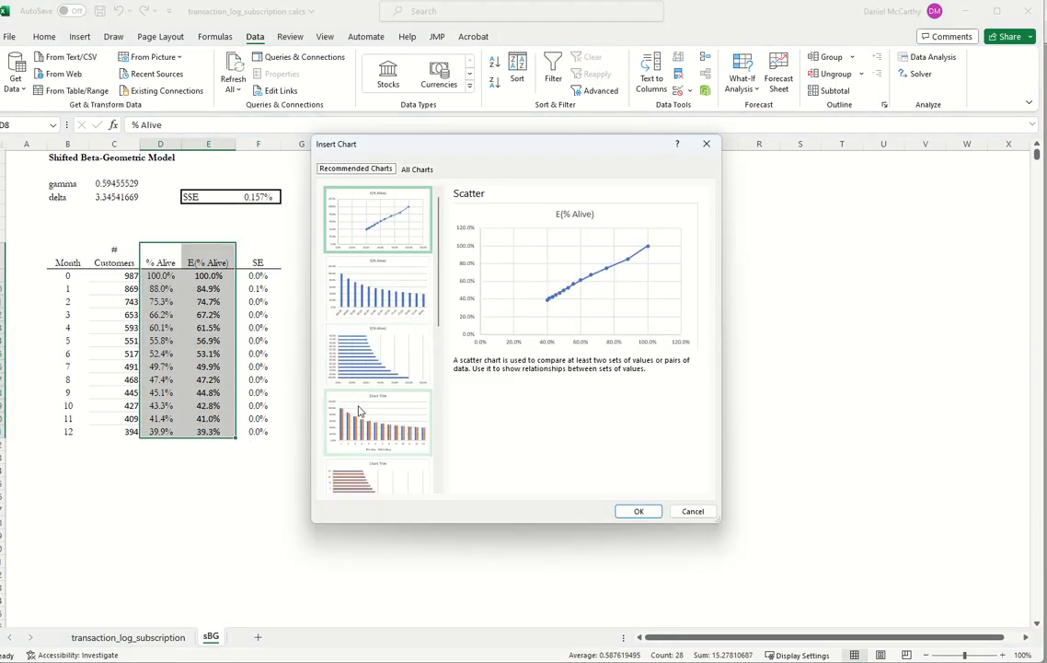
scroll(359, 412, down, 3)
click(378, 368)
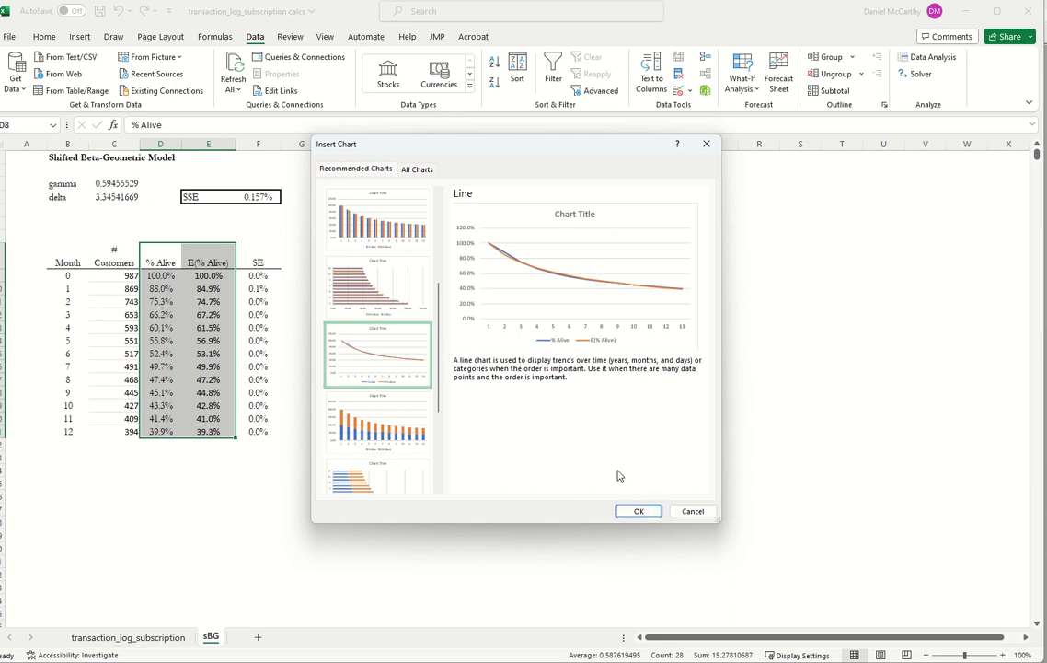
click(635, 511)
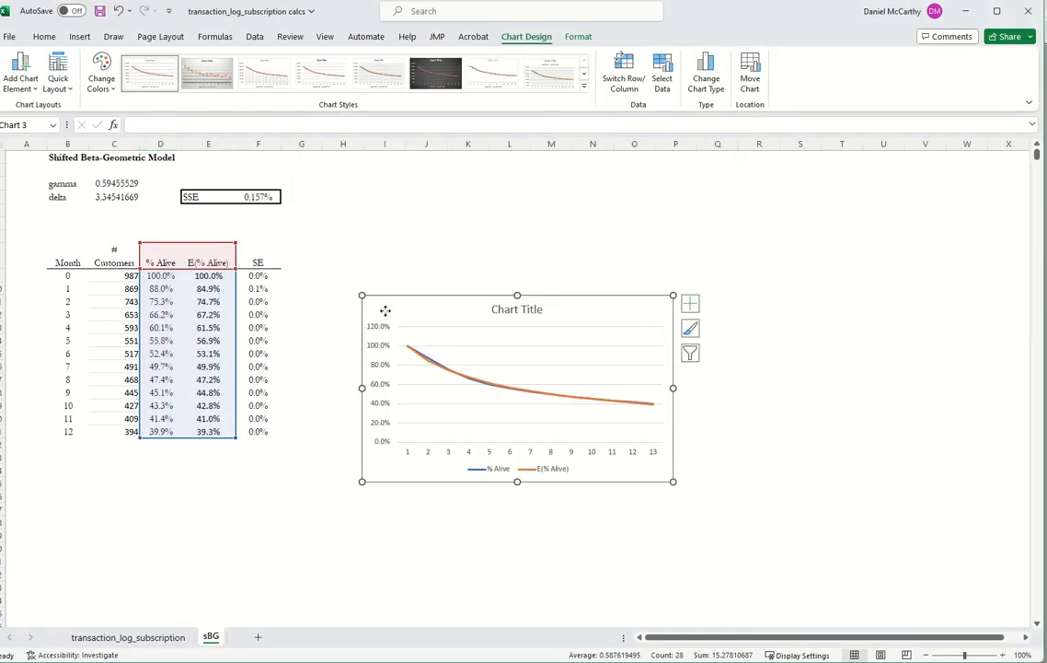
click(346, 403)
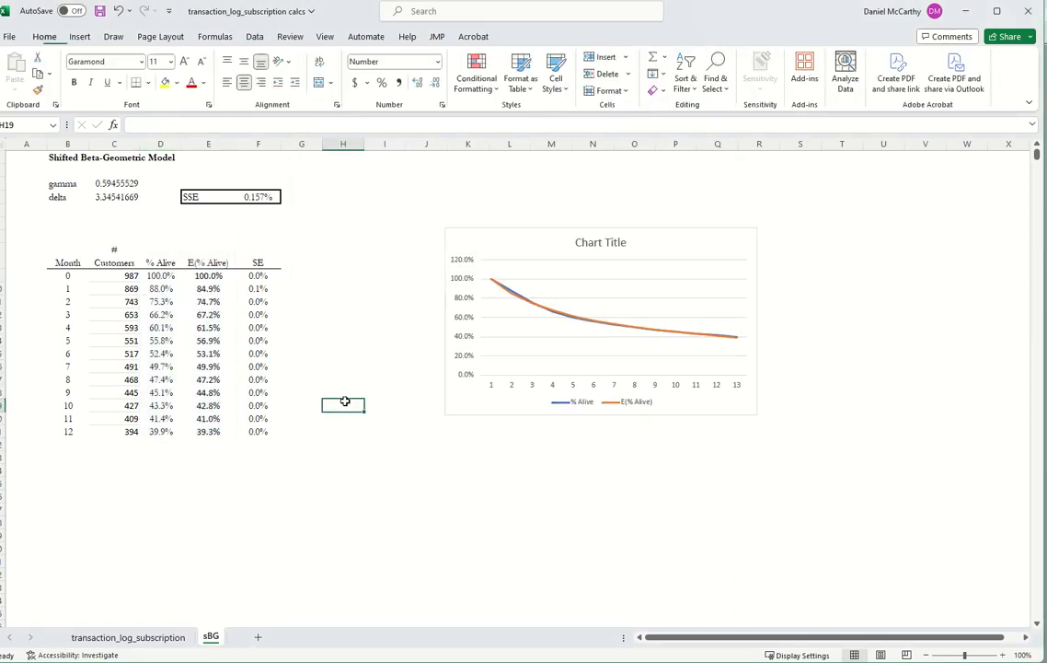
Copy the month 12 formula from B21 down the Month column through month 67
click(61, 432)
key(ctrl+c)
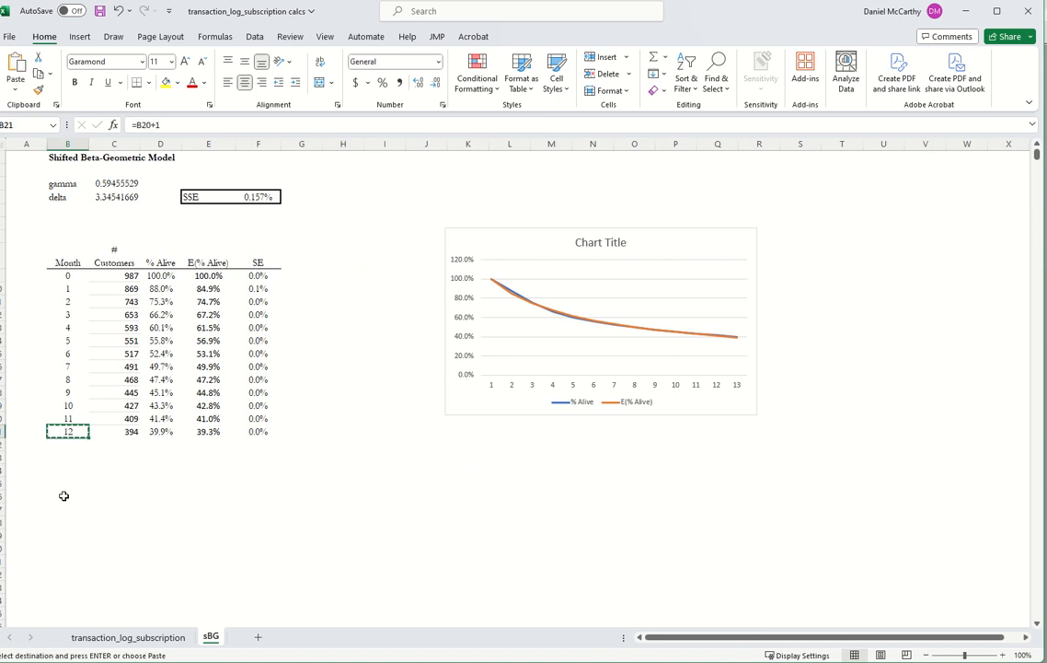
scroll(57, 494, down, 5)
scroll(58, 494, down, 10)
shift+click(61, 555)
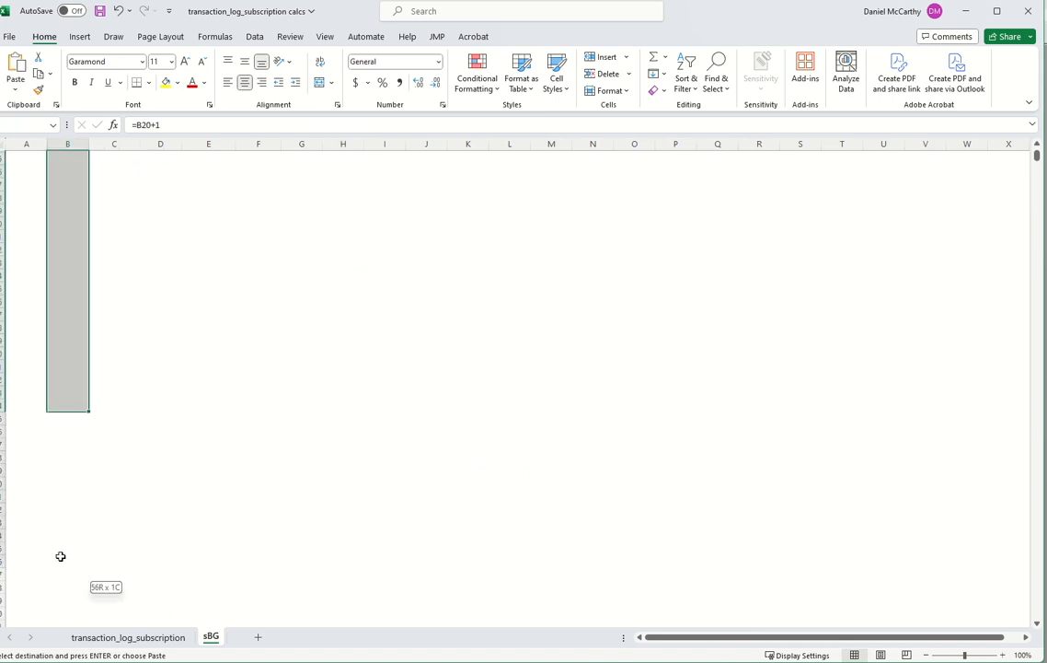
key(ctrl+v)
scroll(68, 502, down, 5)
scroll(68, 500, down, 11)
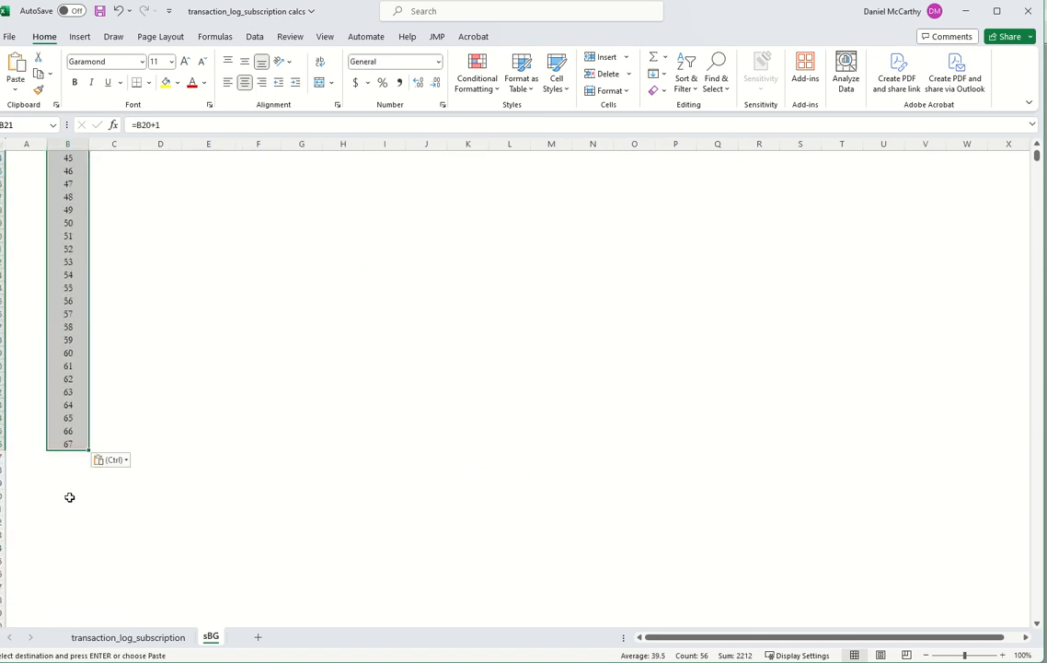
Clear months 61 to 67 so the Month column ends at month 60
drag(68, 367, 70, 446)
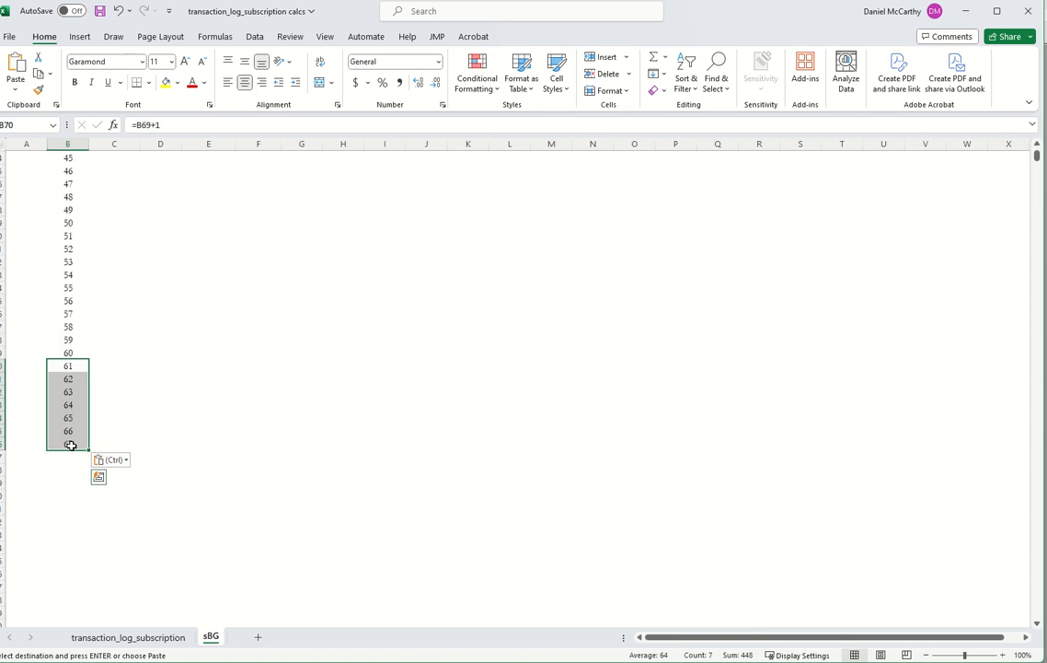
key(Delete)
key(Up)
key(ctrl+Up)
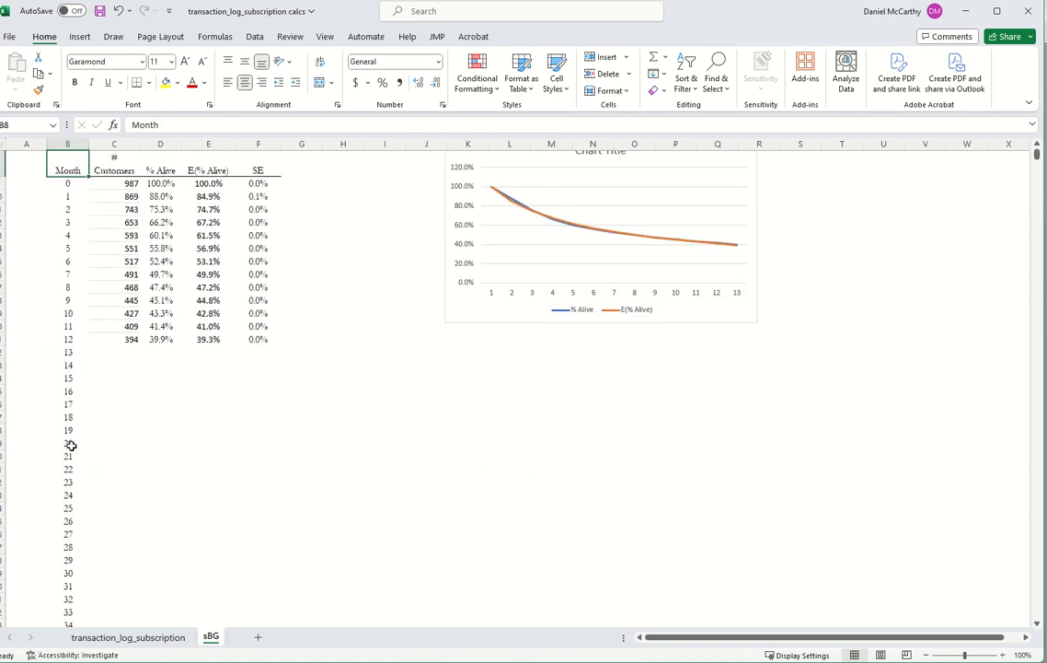
Copy the month 12 E(% Alive) formula from E21 down the column through month 60
click(214, 339)
key(ctrl+c)
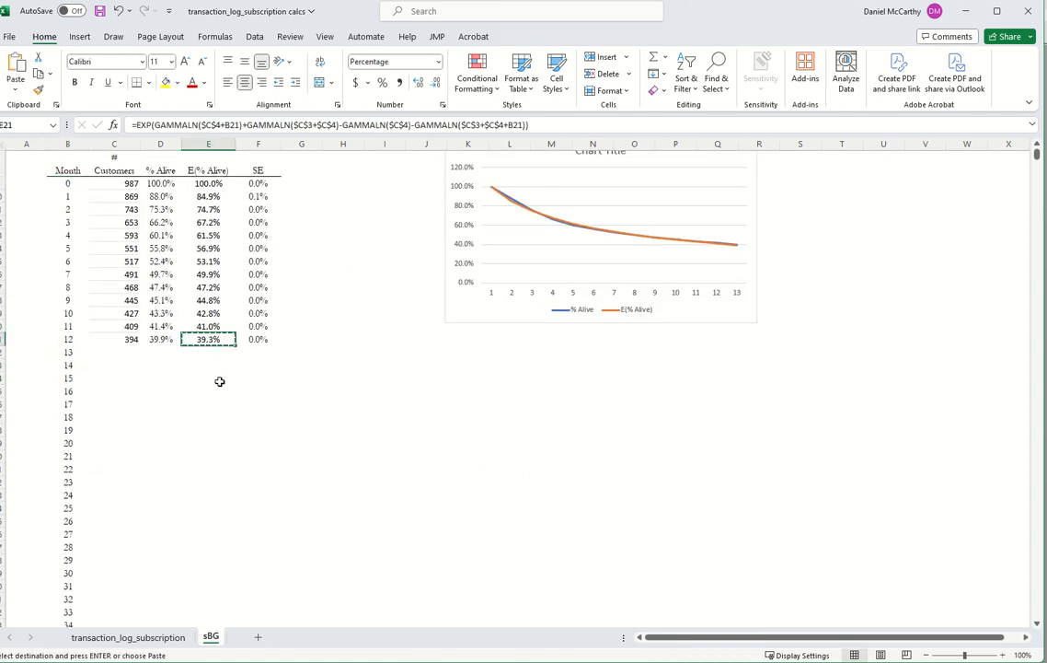
scroll(217, 413, down, 10)
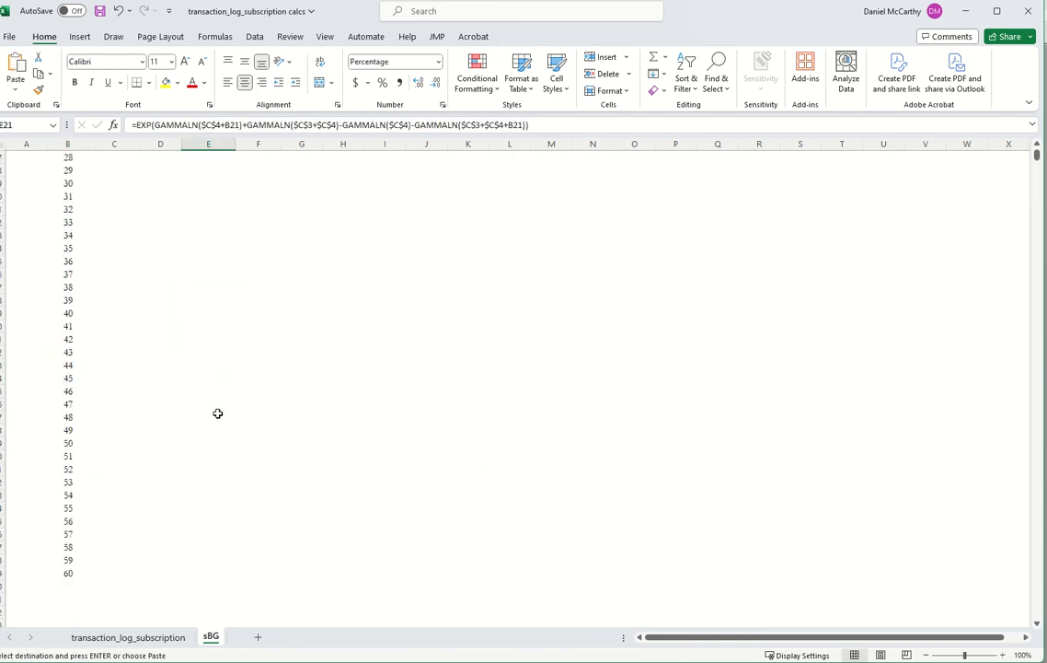
shift+click(200, 564)
drag(199, 574, 199, 571)
right_click(199, 571)
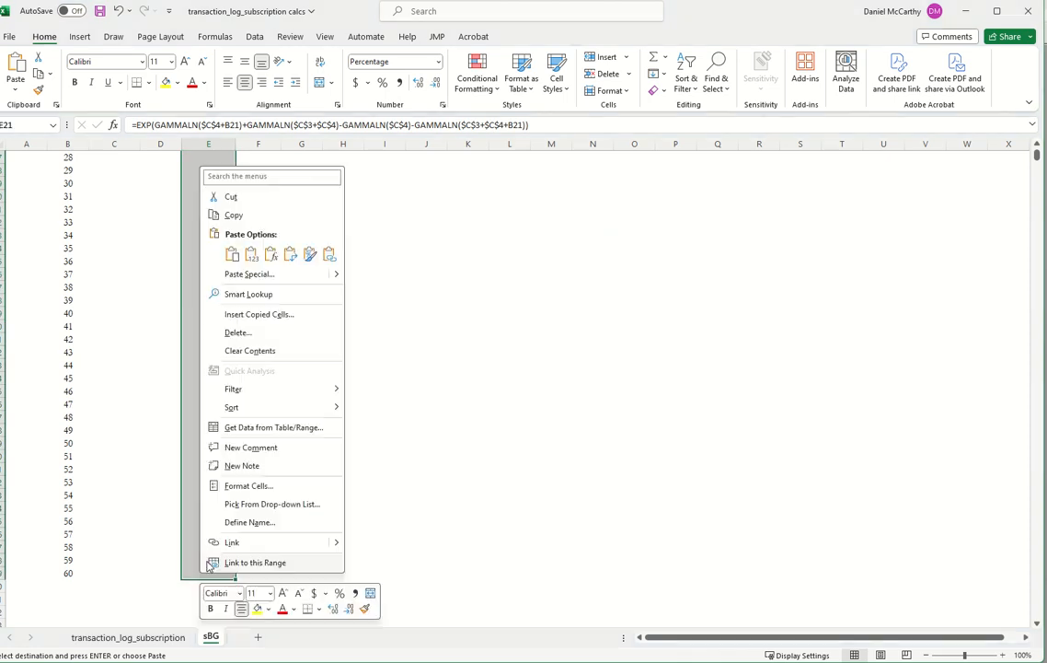
click(232, 255)
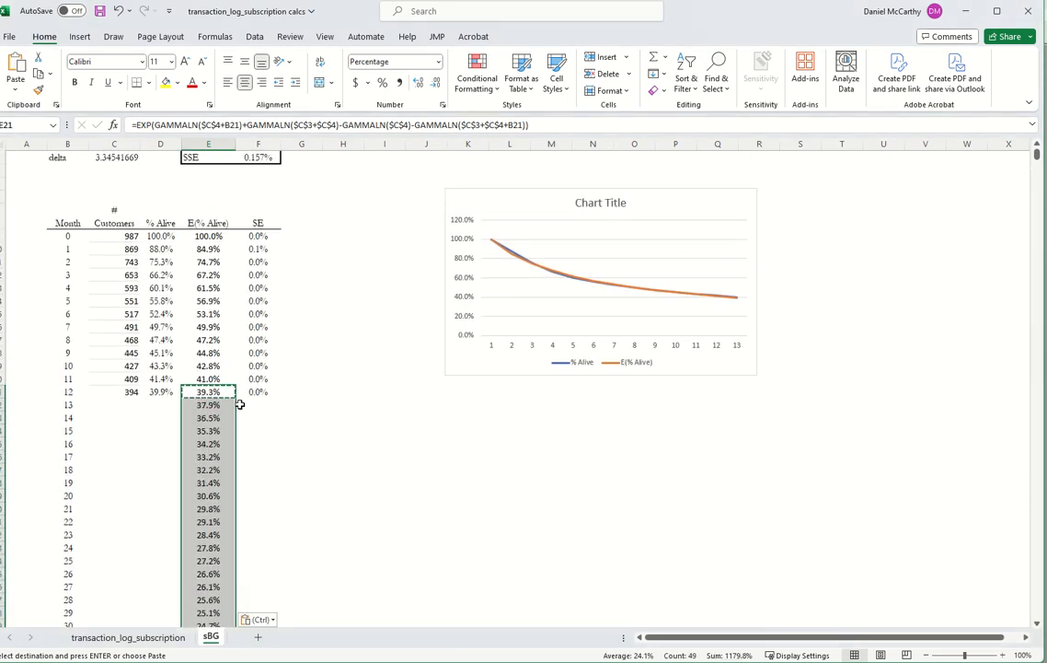
Move the retention line chart farther right and down to leave room beside the table
scroll(314, 445, up, 1)
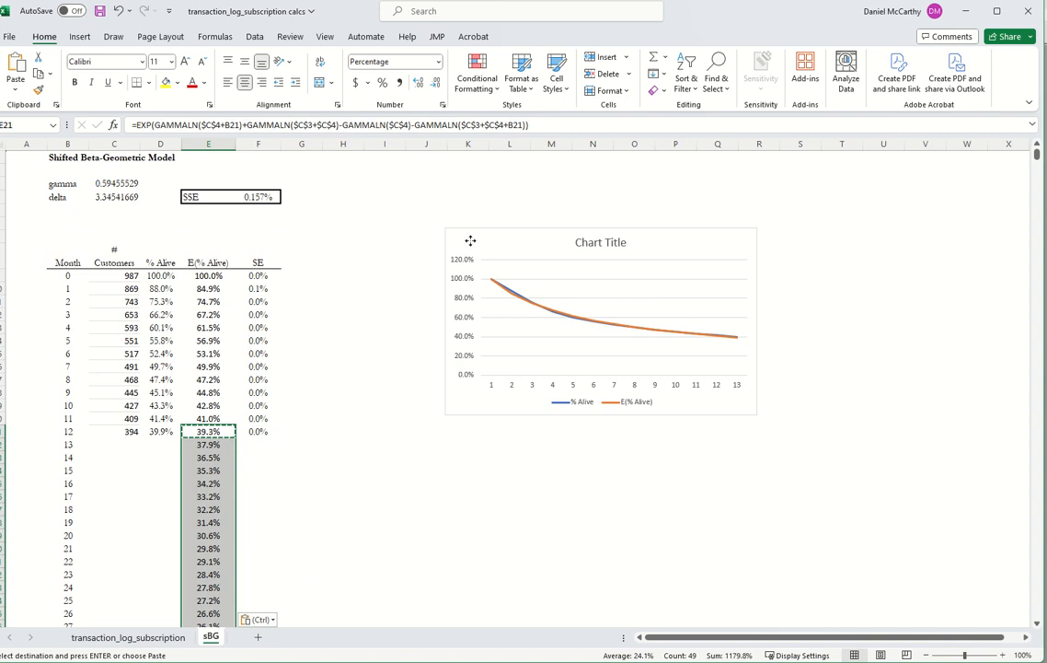
drag(467, 241, 581, 344)
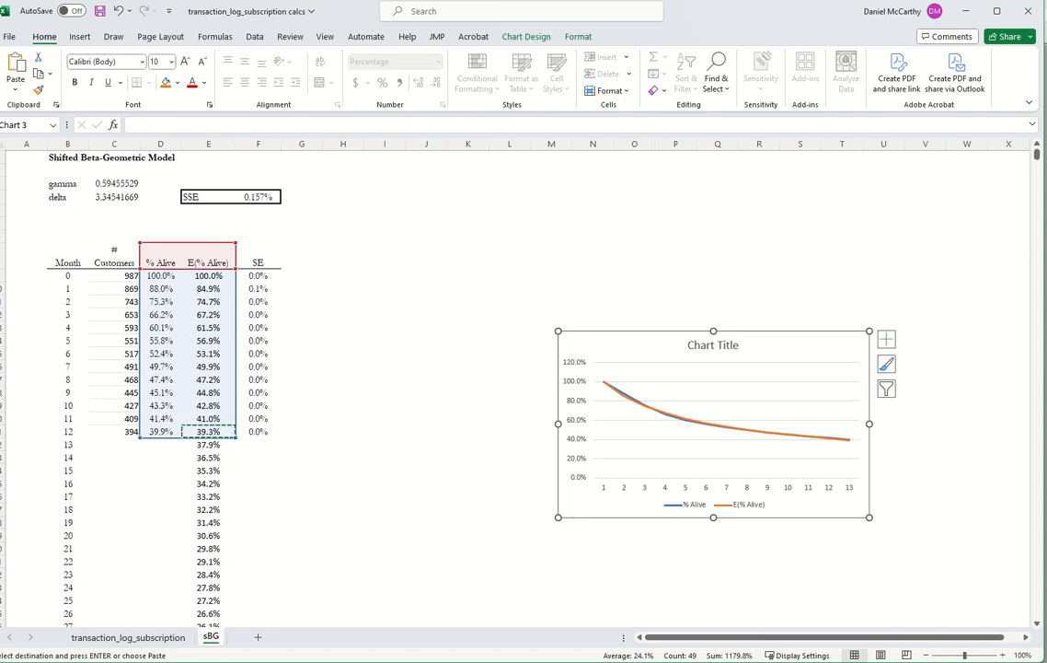
key(alt+Tab)
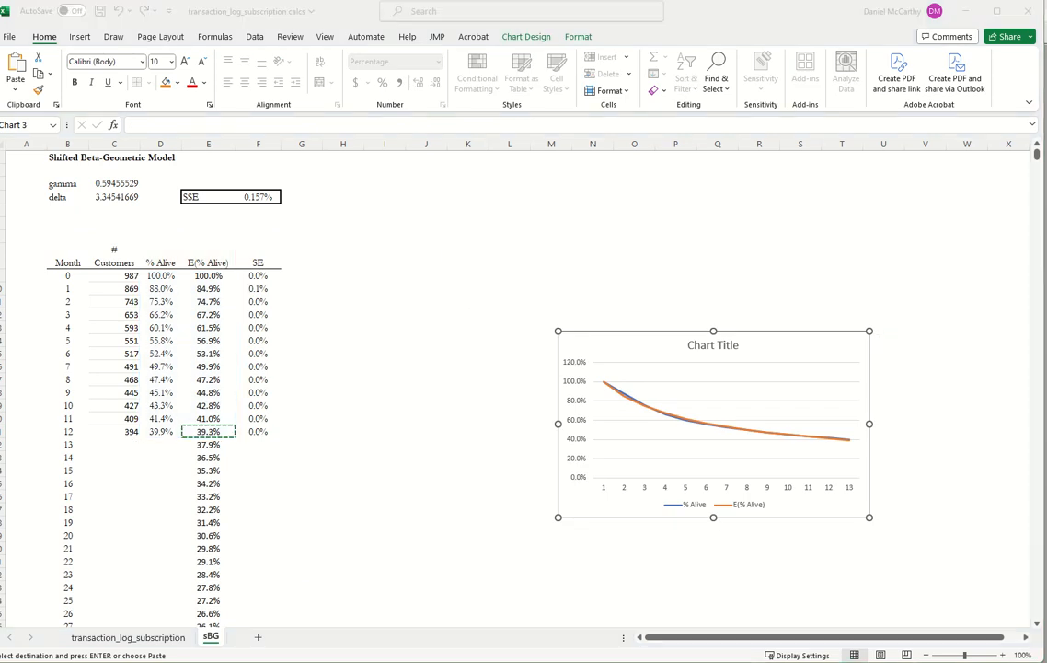
Add a left-aligned "Spend while alive" header in G8, beside the SE column
click(301, 262)
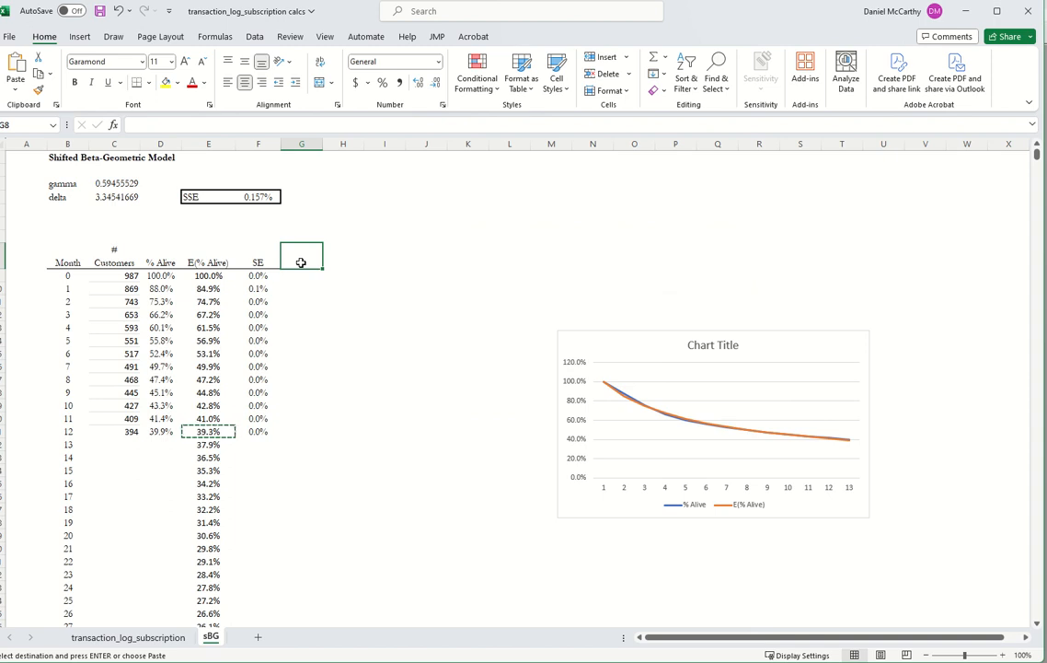
text(Spend)
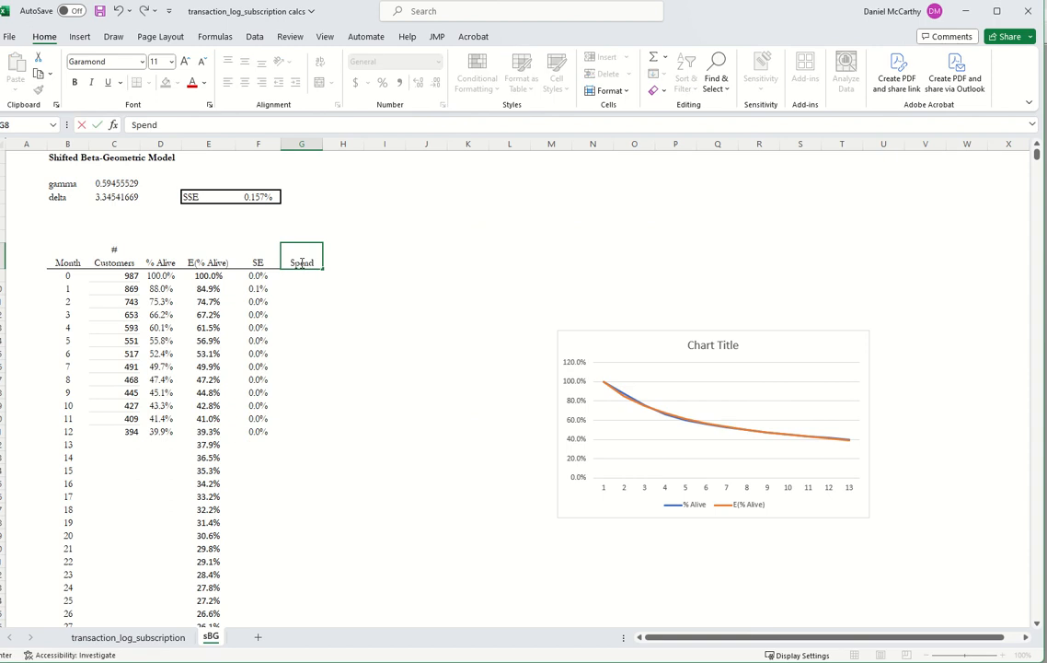
text( while aliv)
text(e)
key(Return)
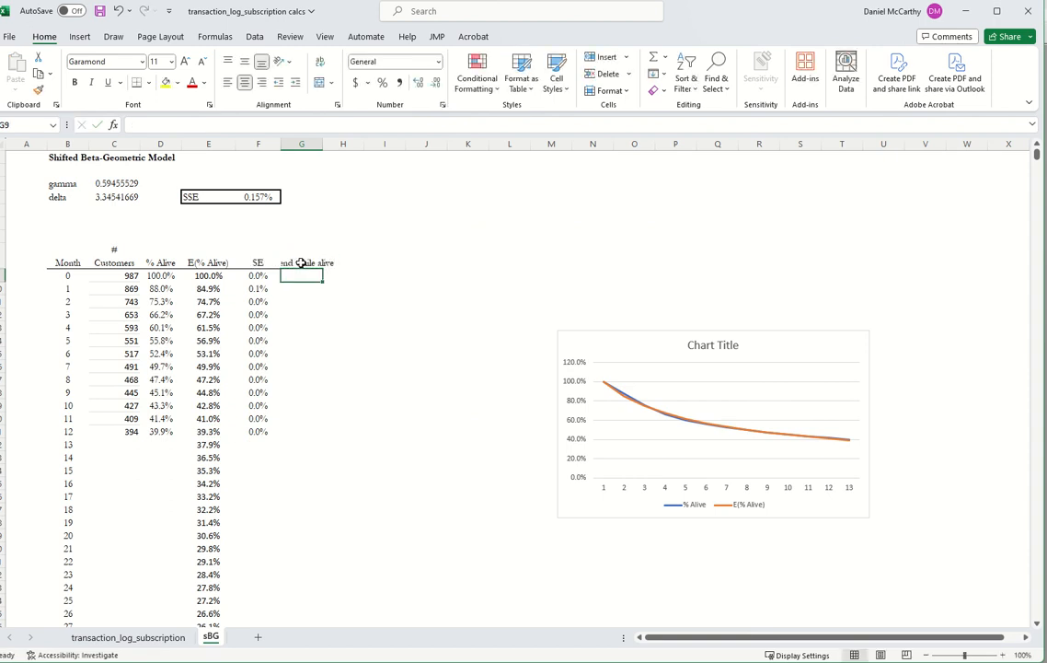
click(301, 263)
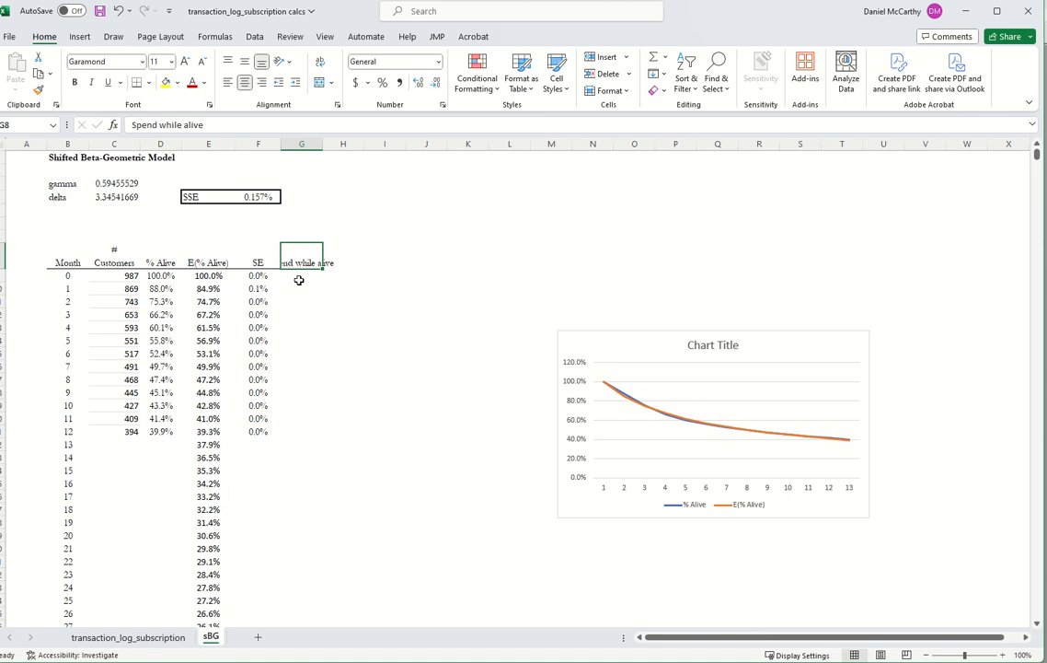
click(228, 83)
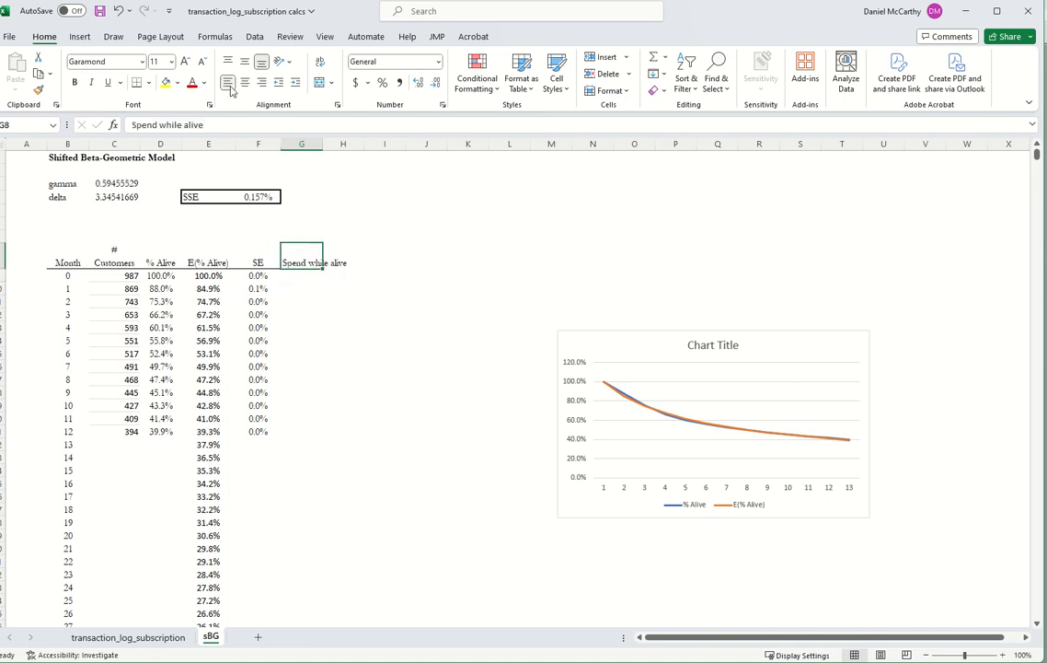
Copy the 13 monthly Average of spend values from the pivot table on transaction_log_subscription into sBG starting at G9
click(304, 282)
click(128, 637)
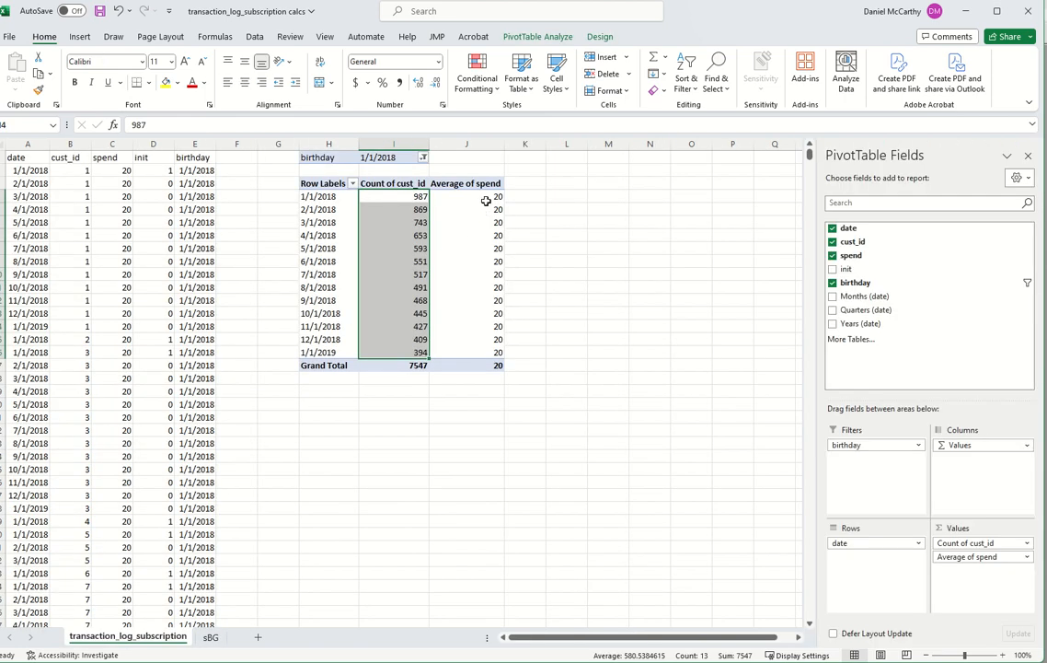
drag(486, 199, 469, 347)
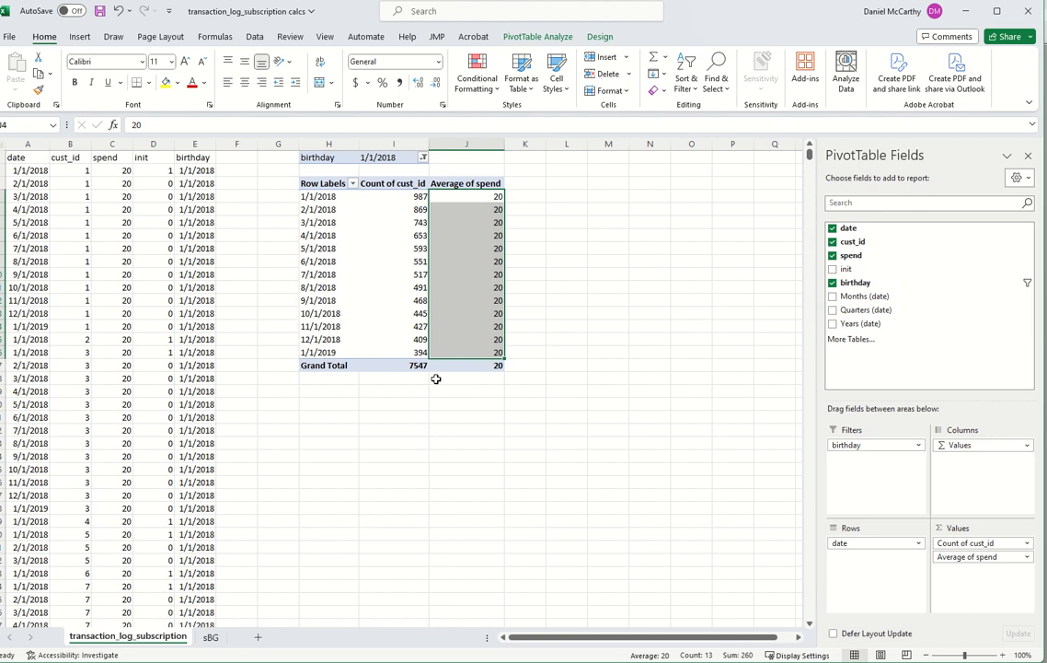
key(ctrl+Page_Down)
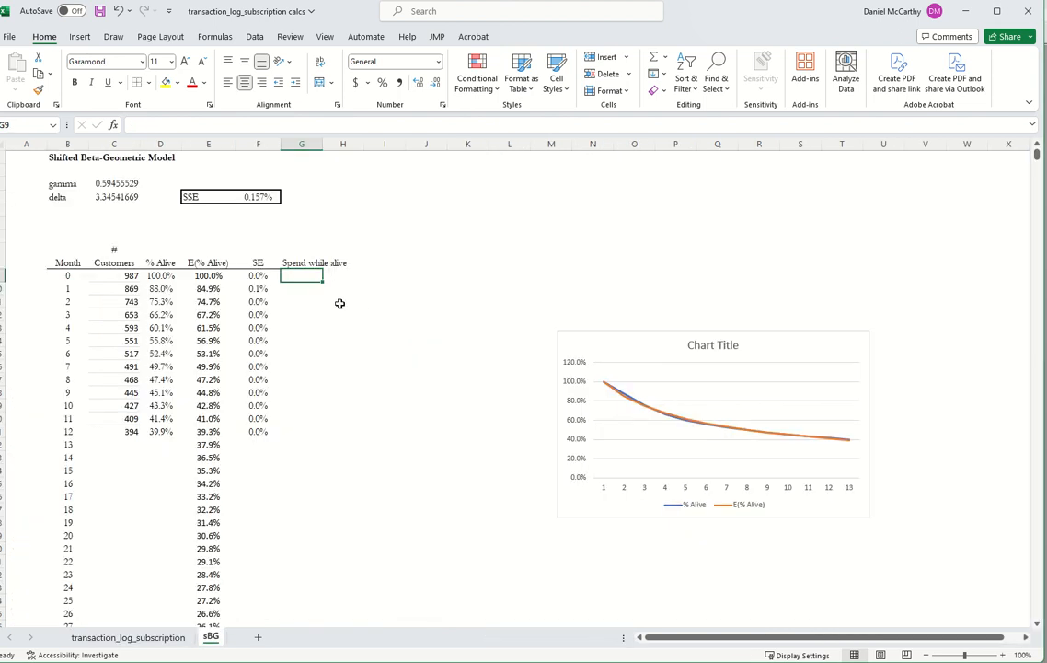
click(128, 637)
key(ctrl+c)
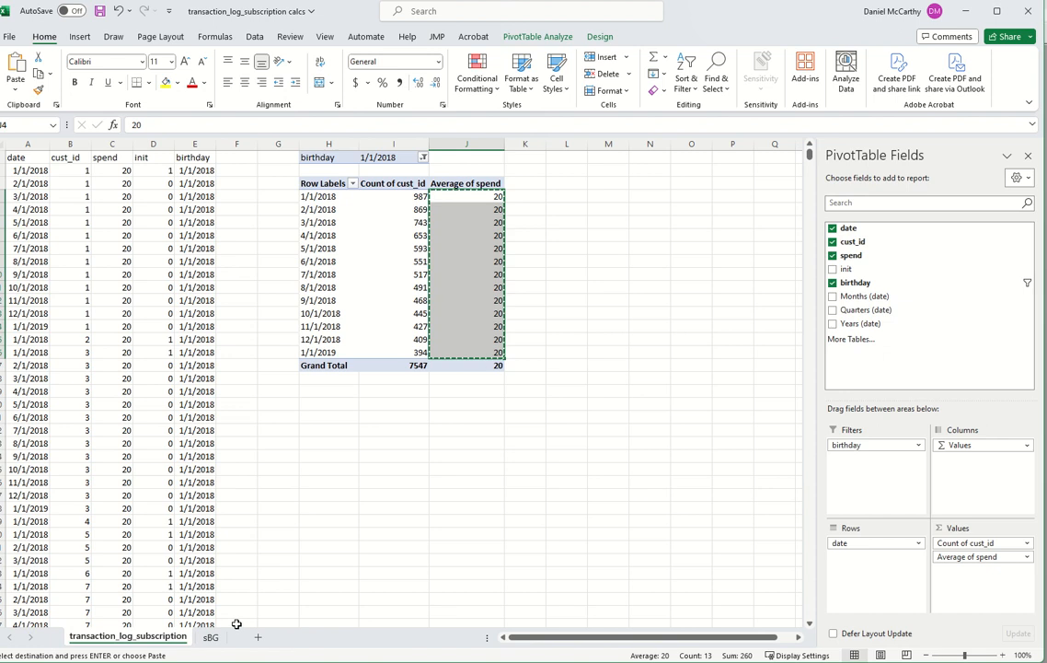
click(211, 637)
key(ctrl+v)
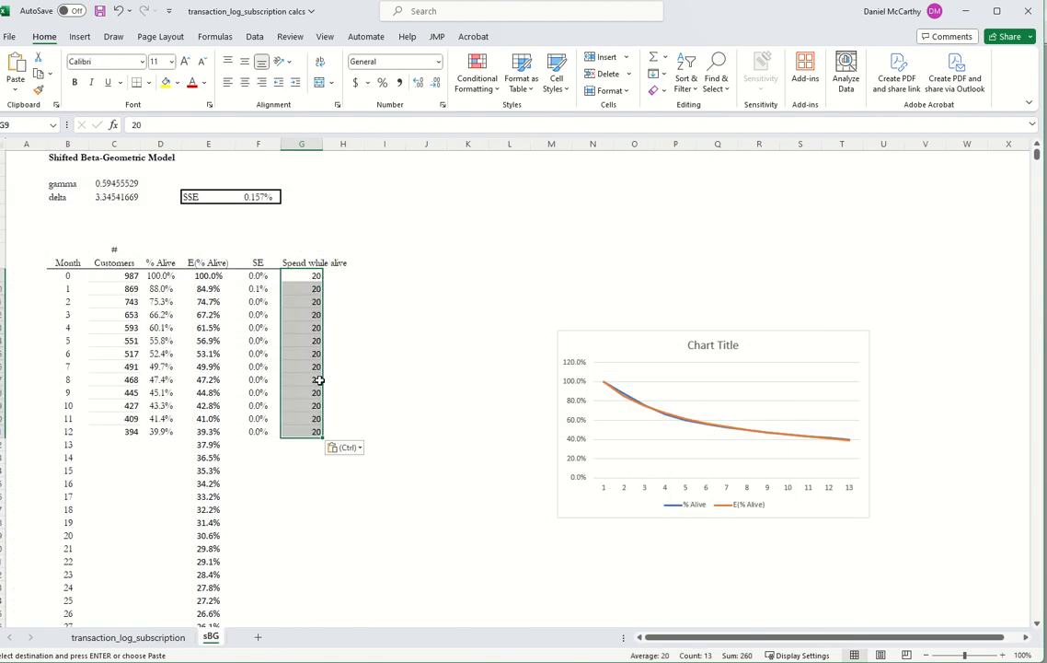
Enter =G21 as the month 13 spend while alive in G22 and fill it down through month 60
click(302, 445)
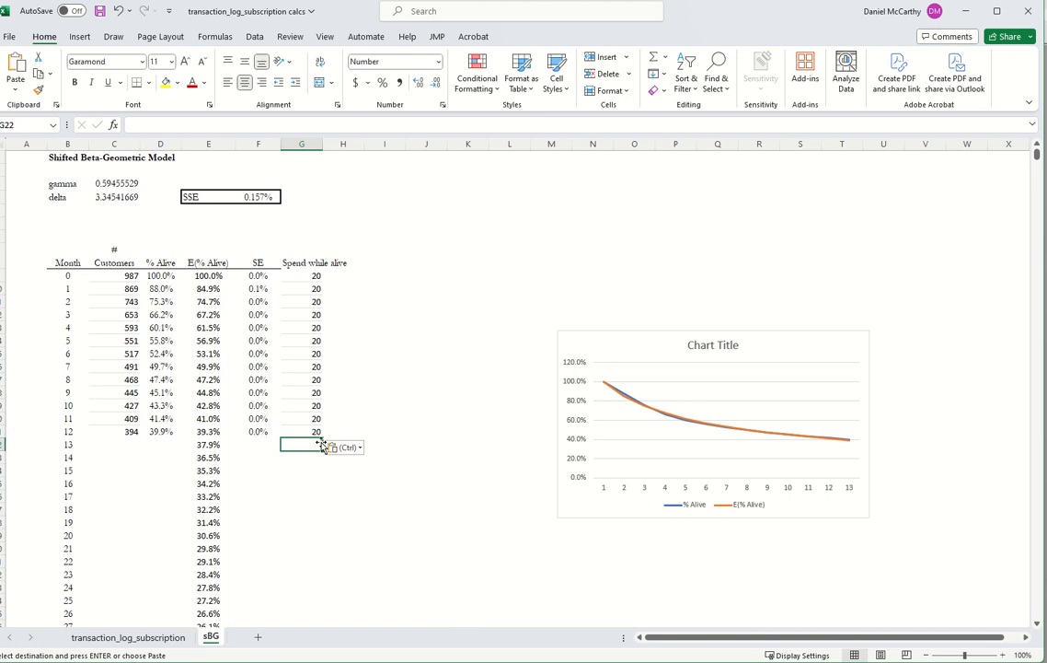
text(20)
key(Return)
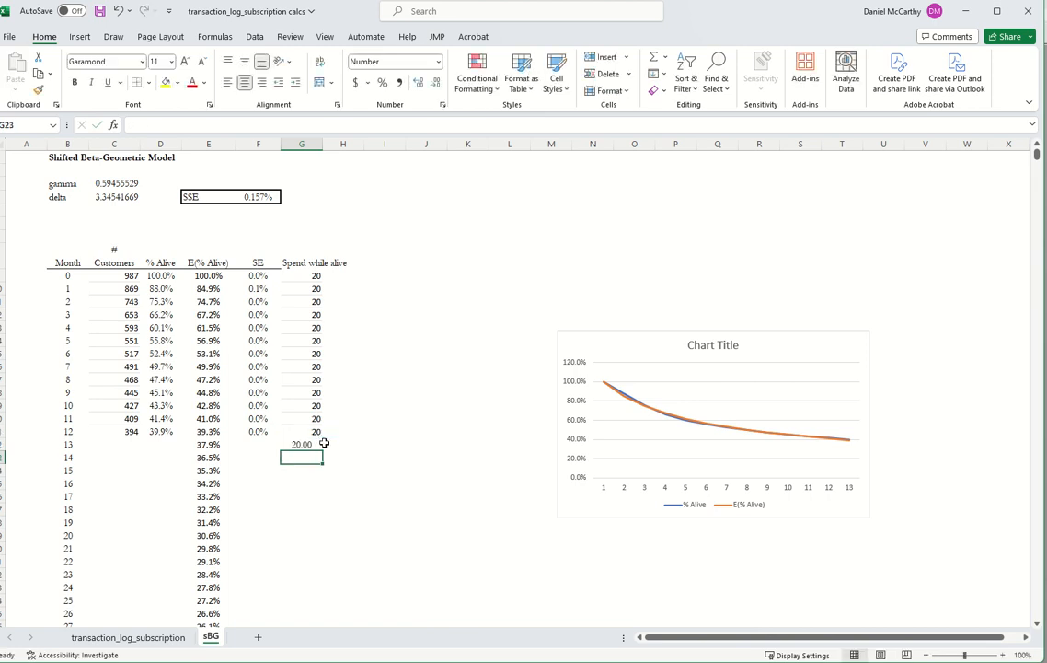
click(318, 443)
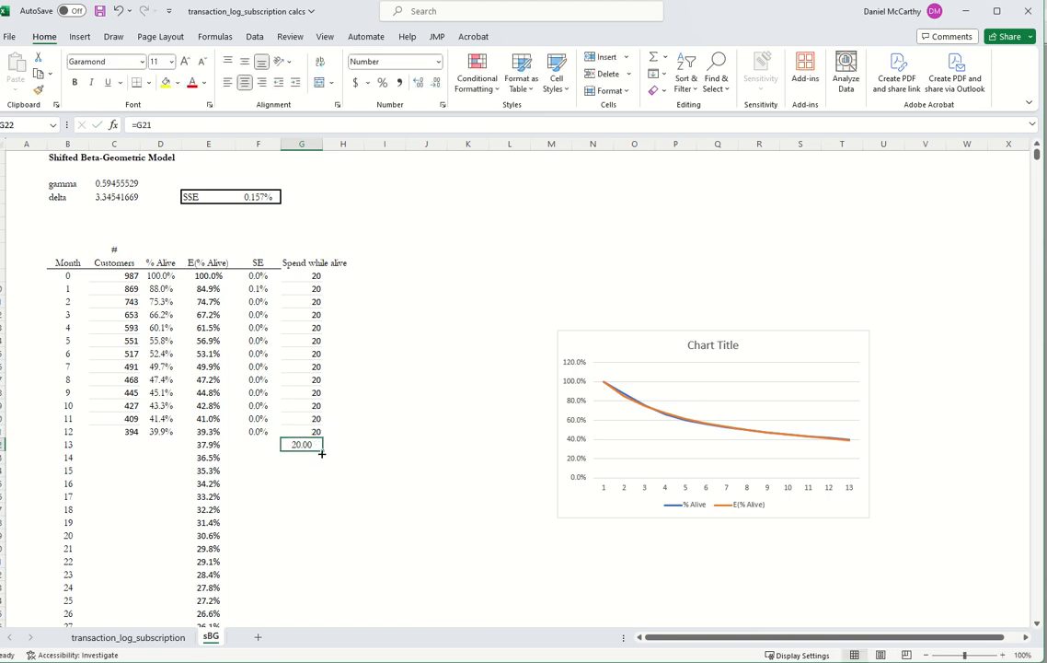
double_click(321, 453)
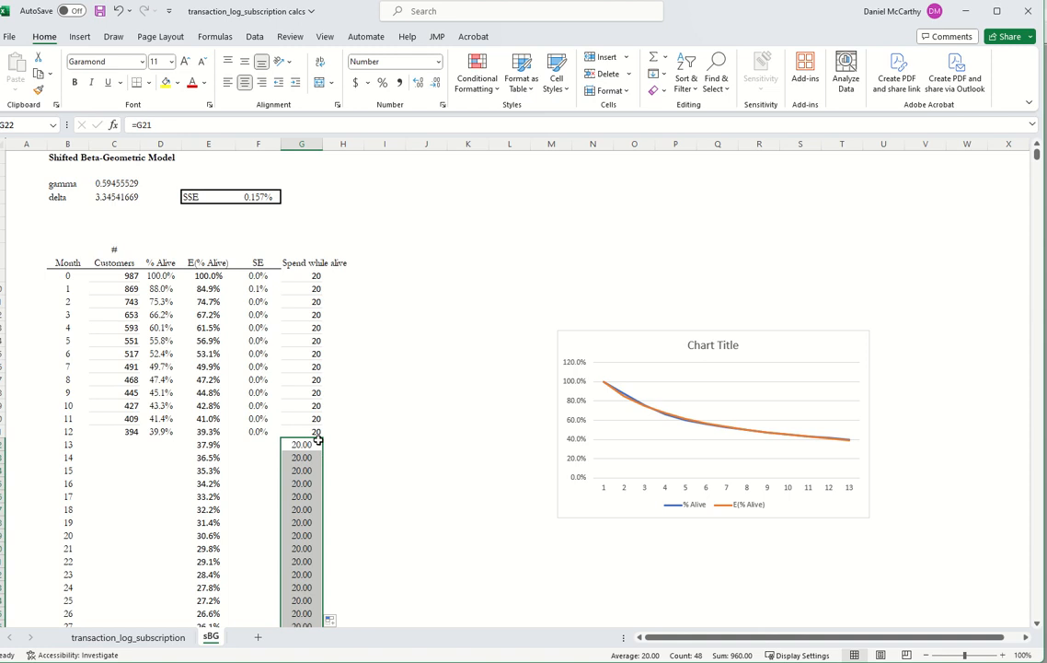
Color the projected Spend while alive values for months 13 to 60 in red font
click(351, 263)
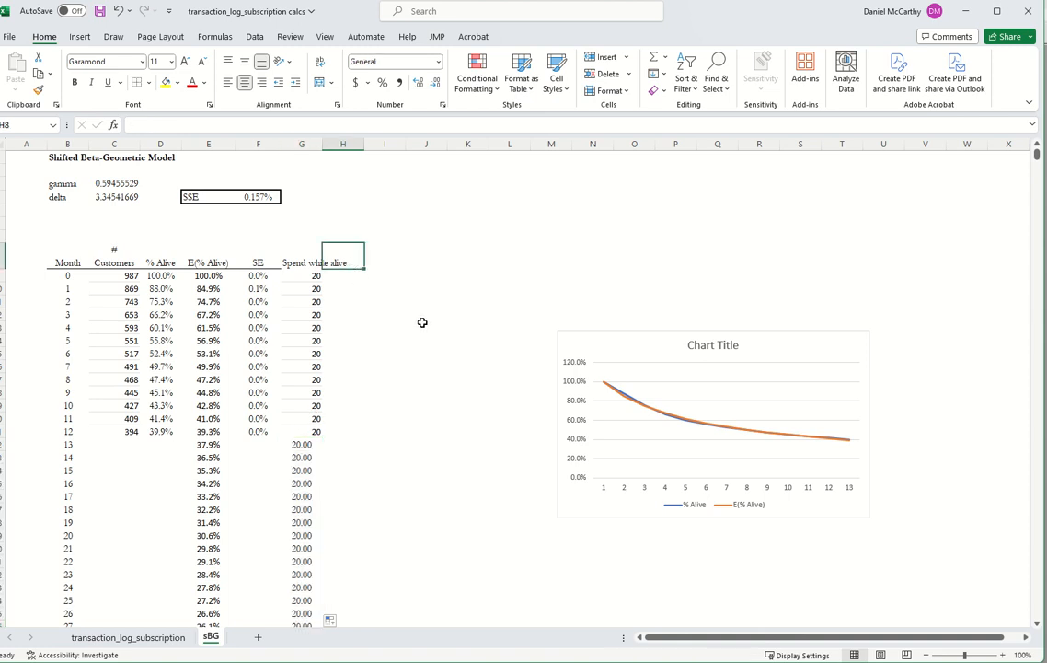
click(298, 444)
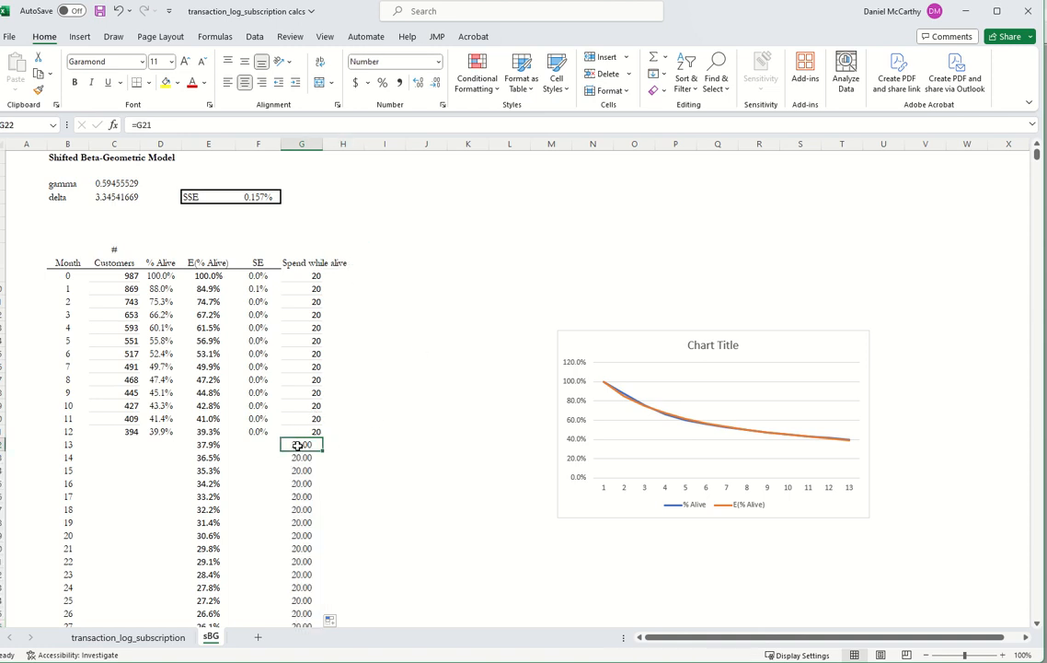
key(ctrl+shift+Down)
scroll(276, 414, down, 1)
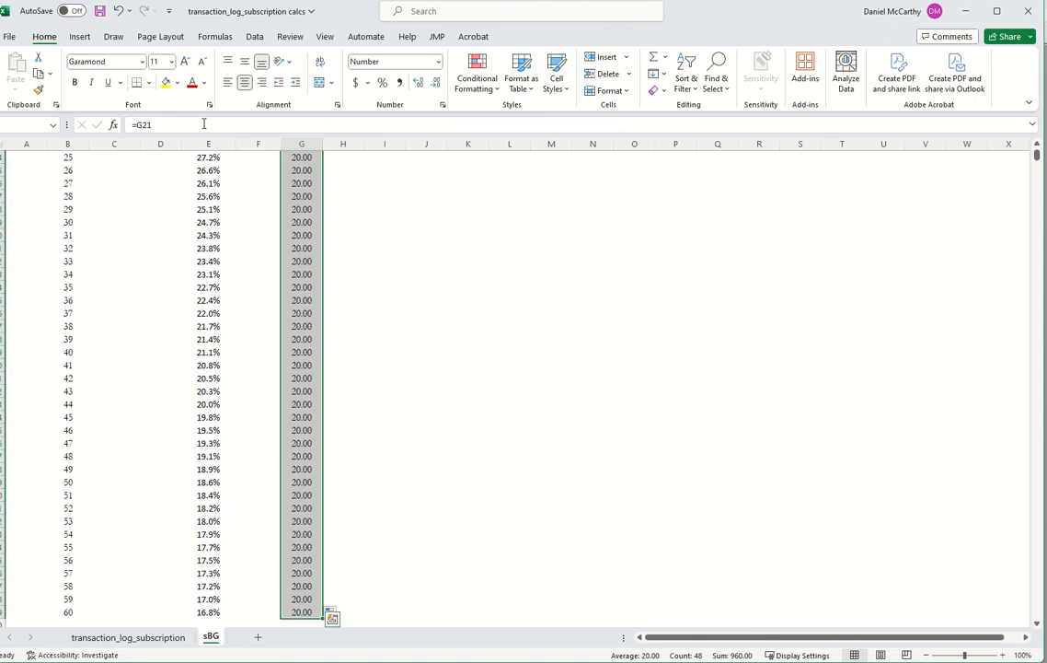
click(189, 86)
scroll(278, 180, up, 10)
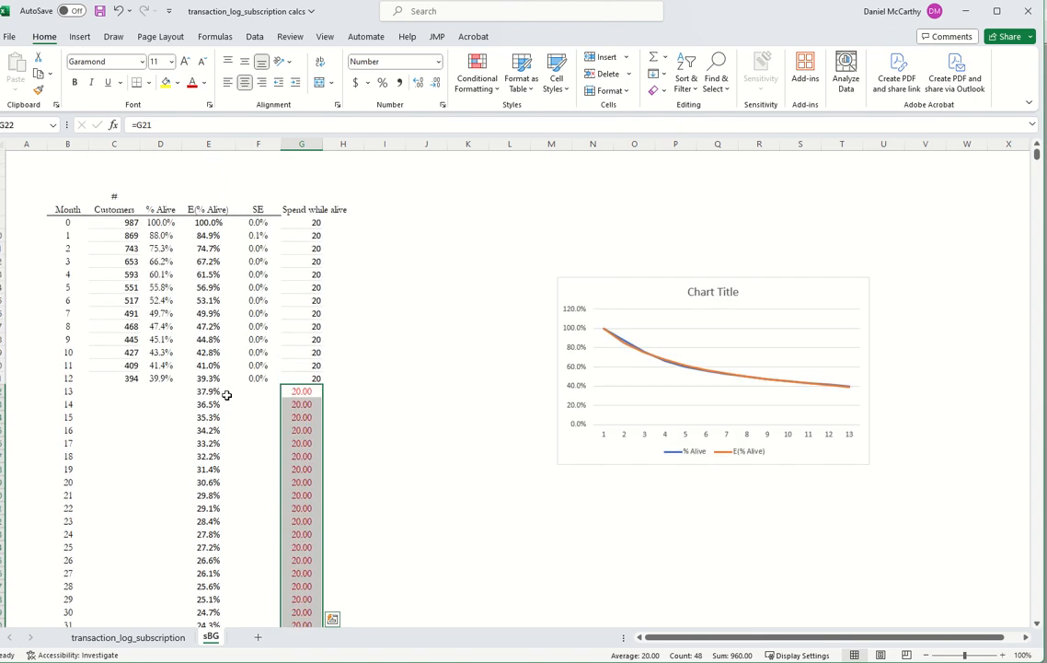
Color all E(% Alive) values from month 0 to month 60 in red font
click(208, 222)
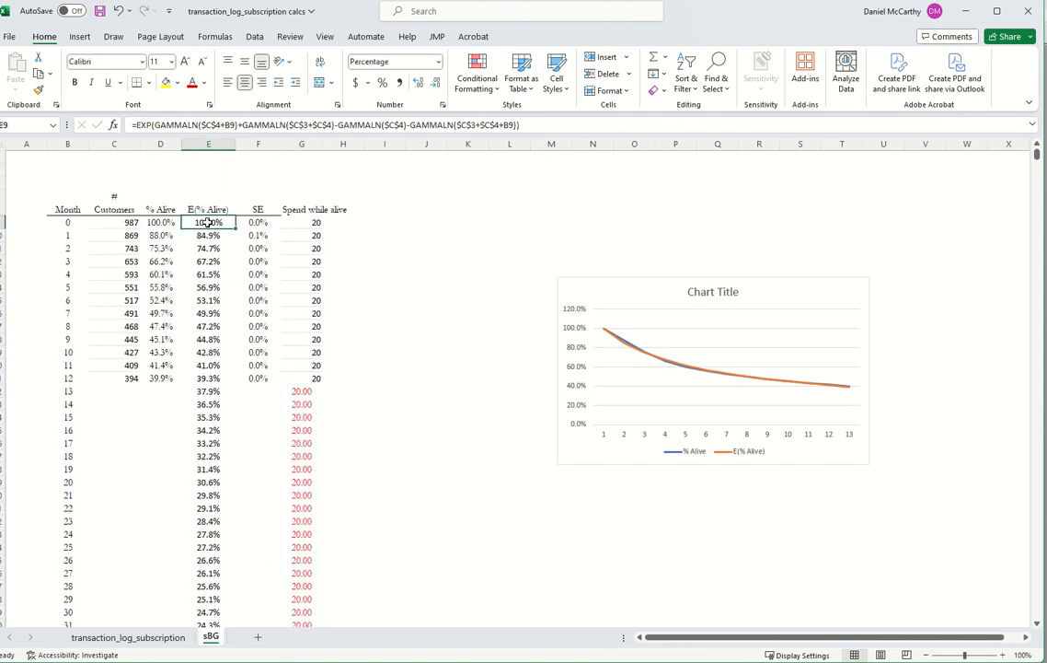
key(ctrl+shift+Down)
scroll(234, 222, up, 10)
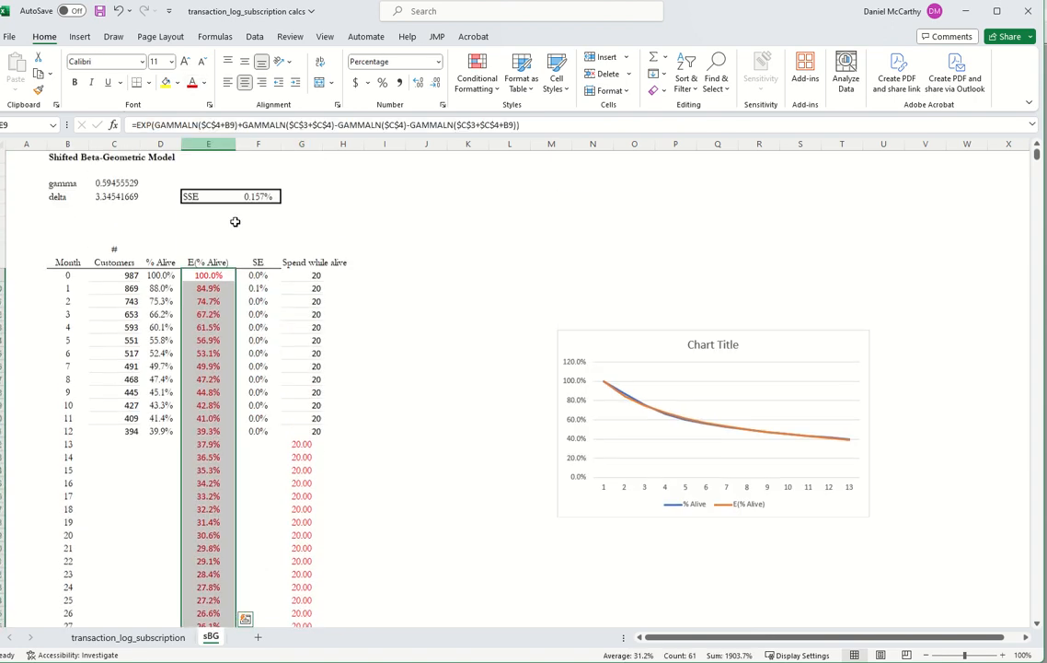
Add an "E(Spend)" header in H8 and enter =G9*D9 for month 0 in H9
click(329, 254)
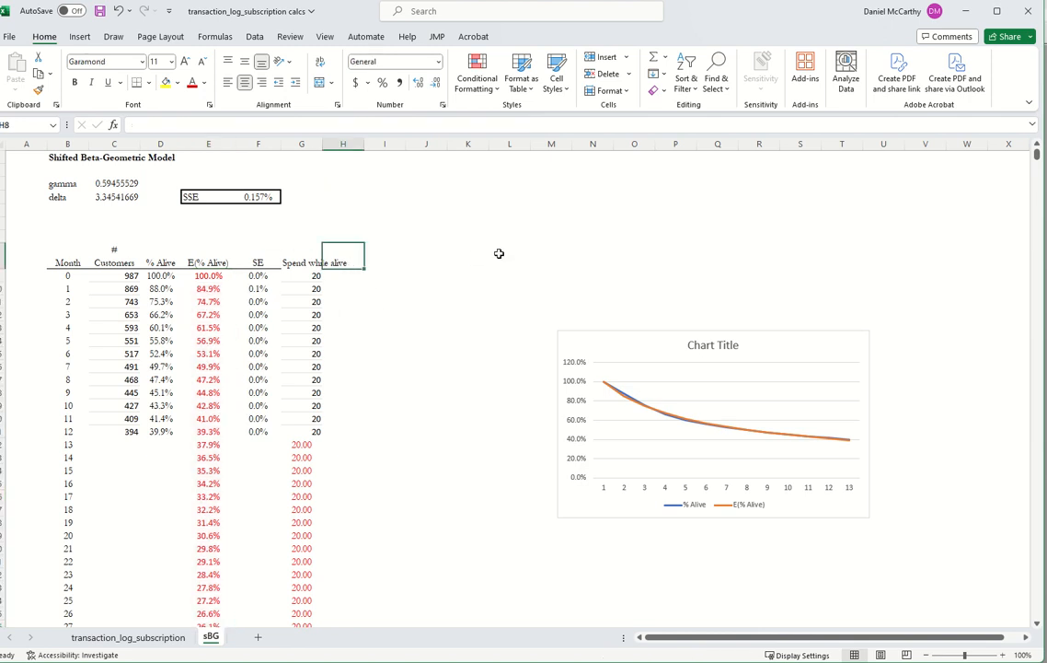
text(E(Spend))
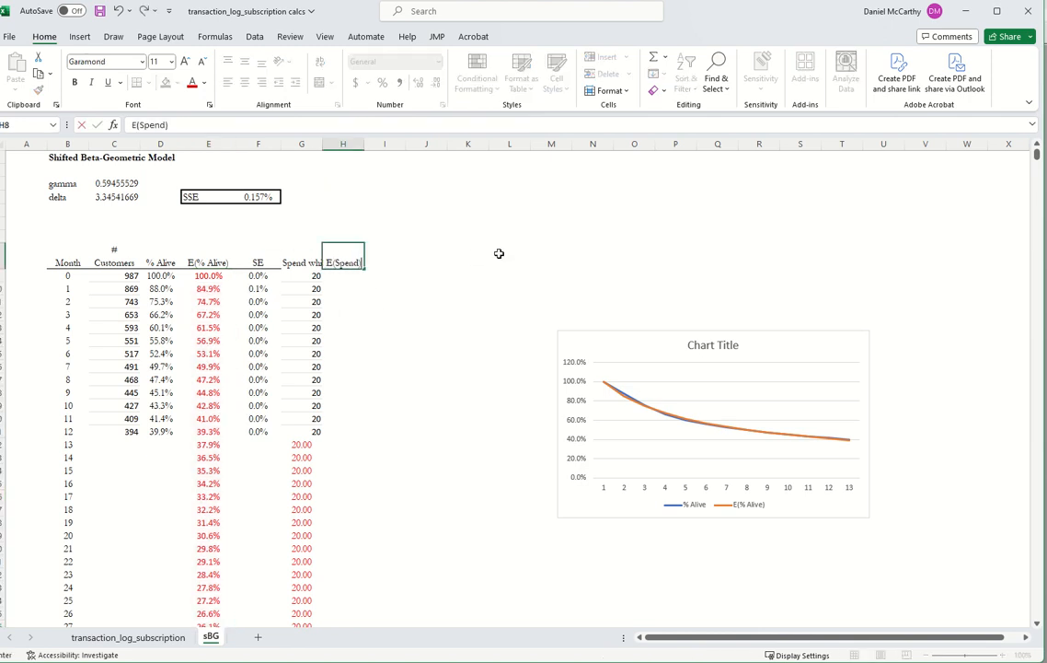
key(Return)
text(=)
key(Left)
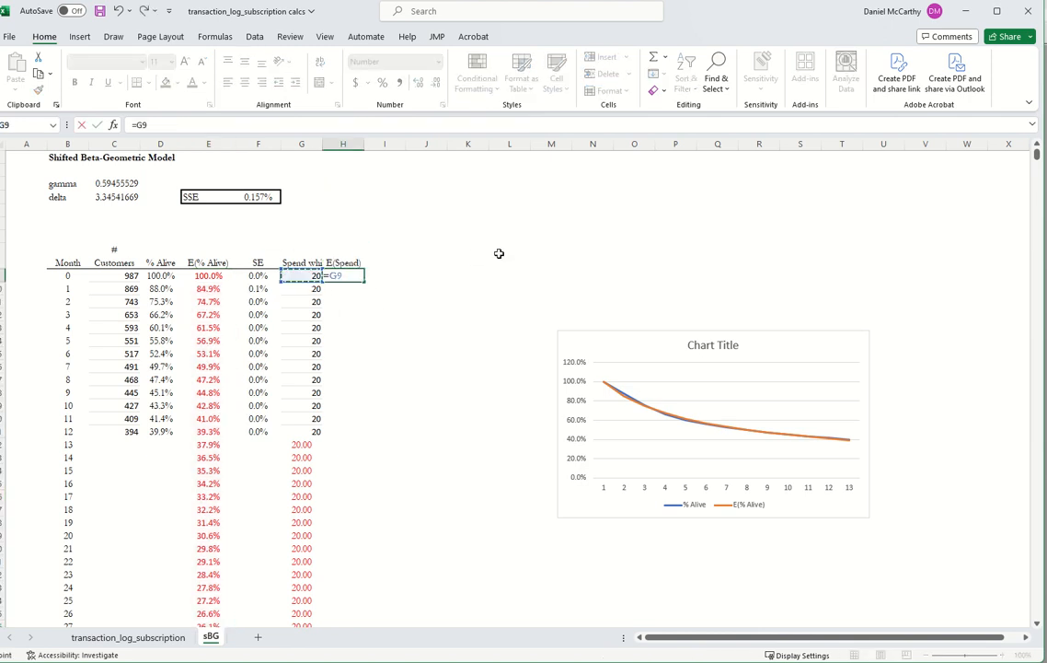
text(*)
key(Left)
key(Left)
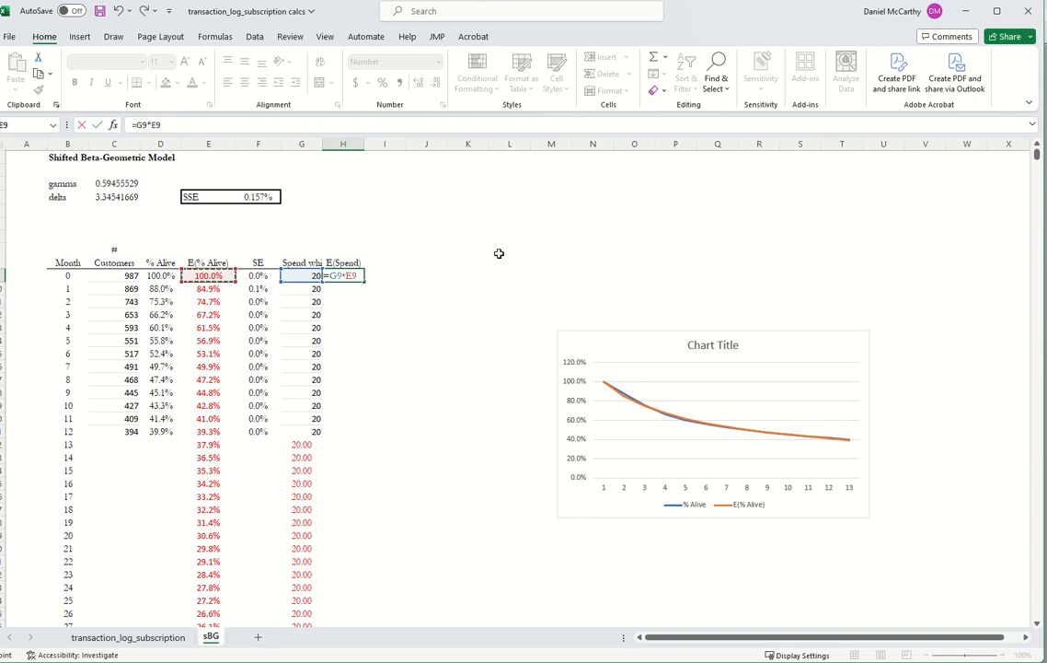
key(Left)
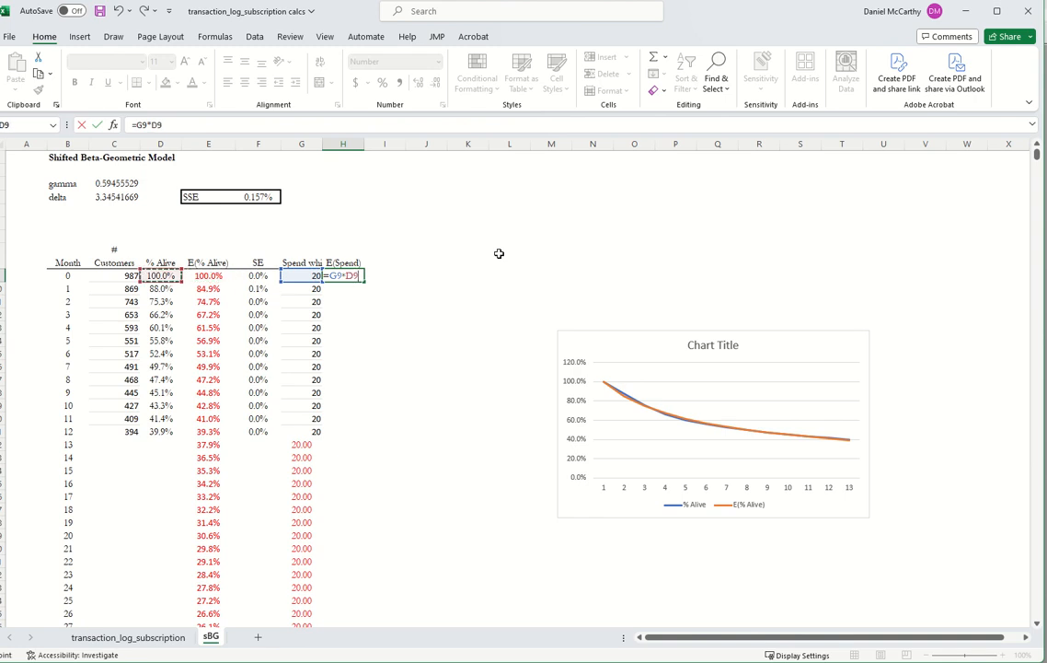
key(ctrl+Return)
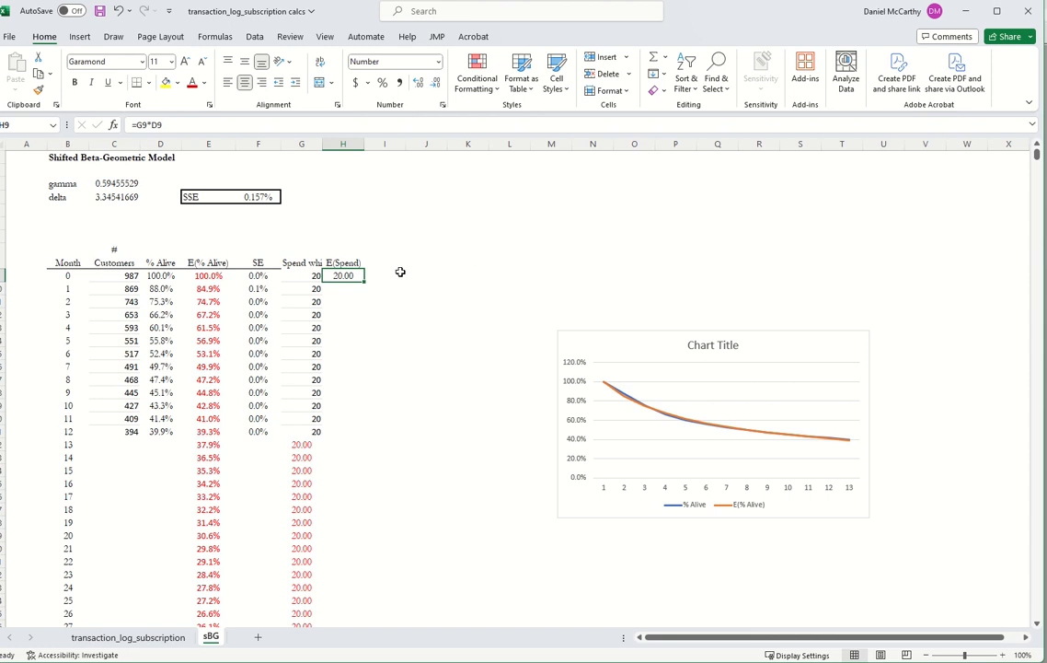
Fill the E(Spend) formula from H9 down through month 12 and check the references in H21
drag(366, 285, 352, 434)
double_click(351, 434)
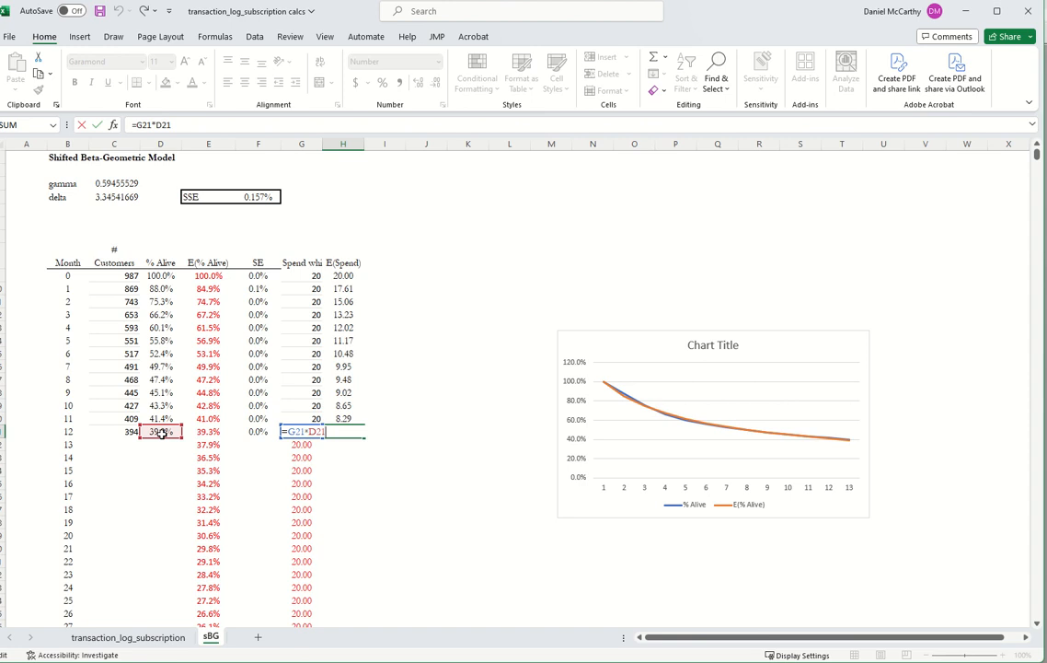
key(Escape)
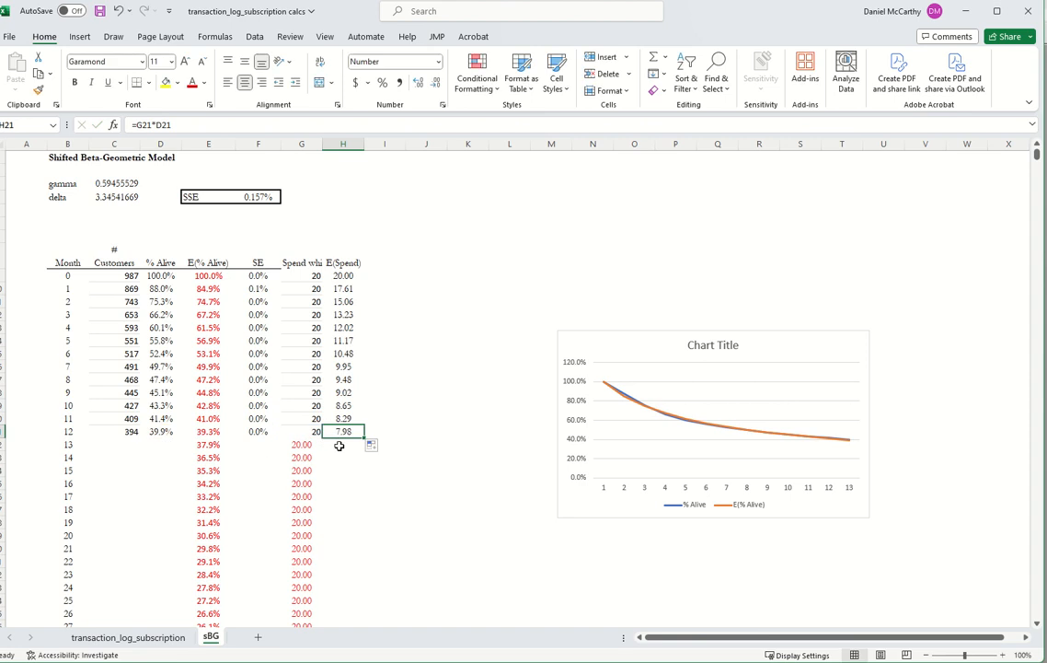
Enter =G22*E22 in H22 to compute the projected E(Spend) for month 13
click(339, 445)
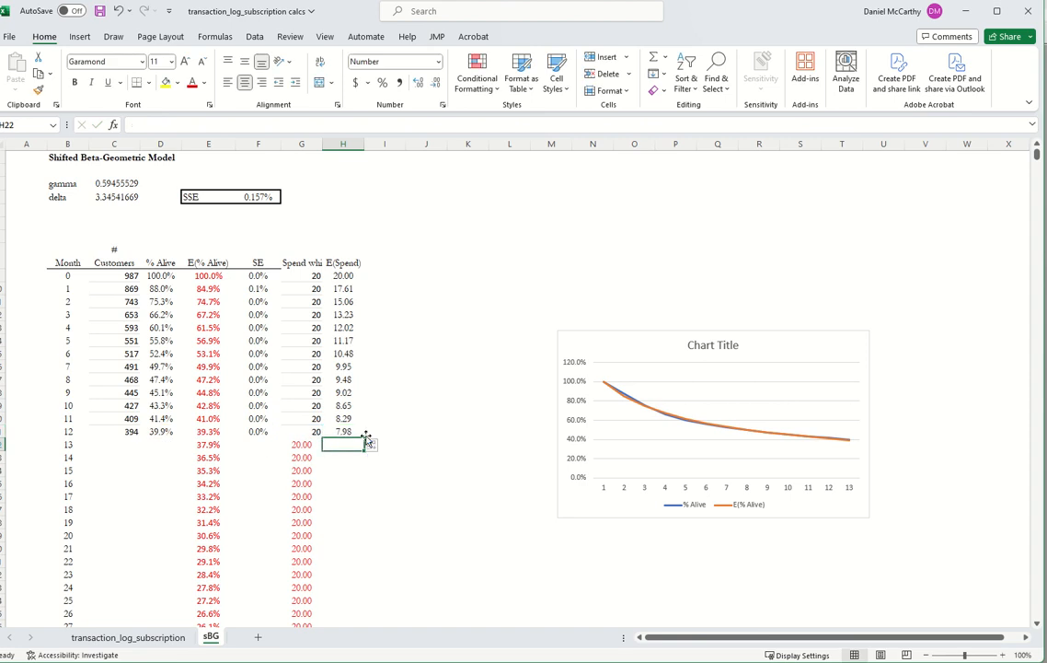
text(=)
key(Left)
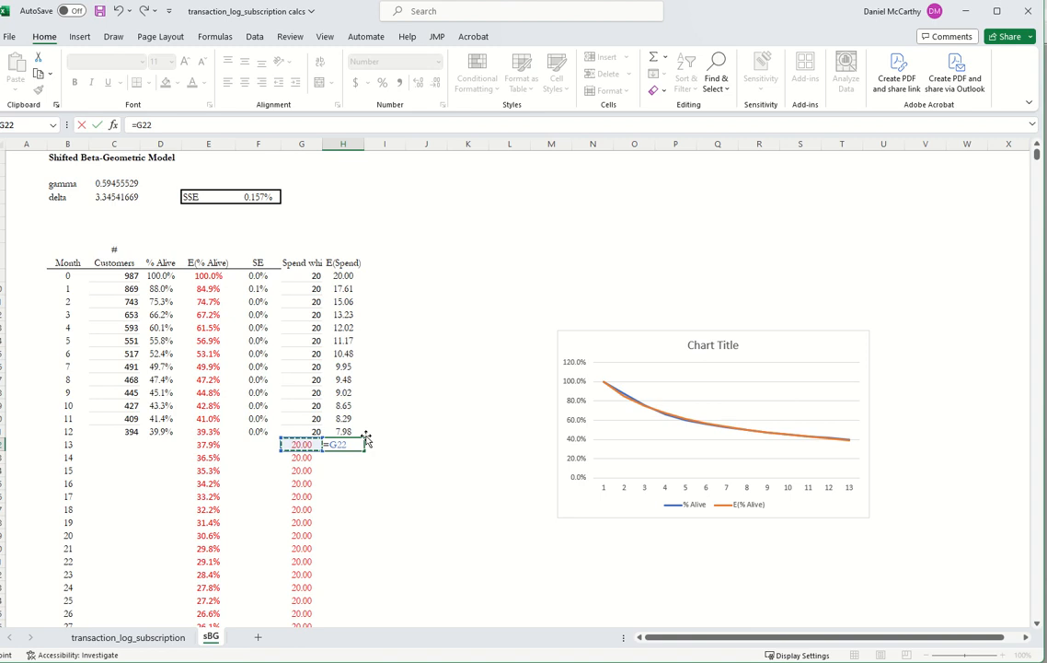
text(*)
key(Left)
key(Left)
key(Left)
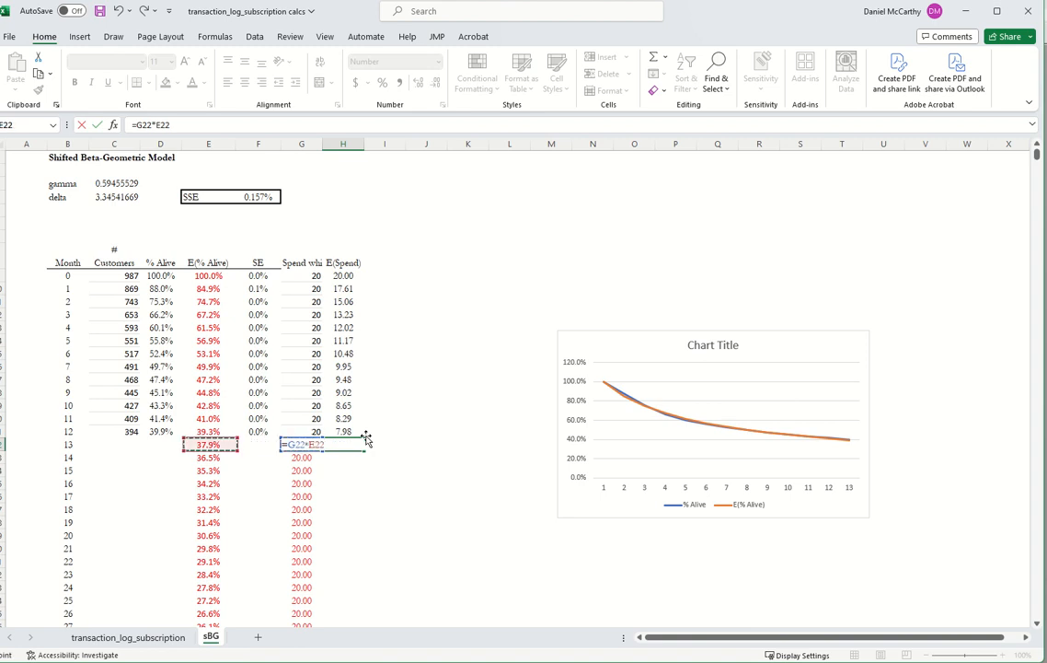
key(Return)
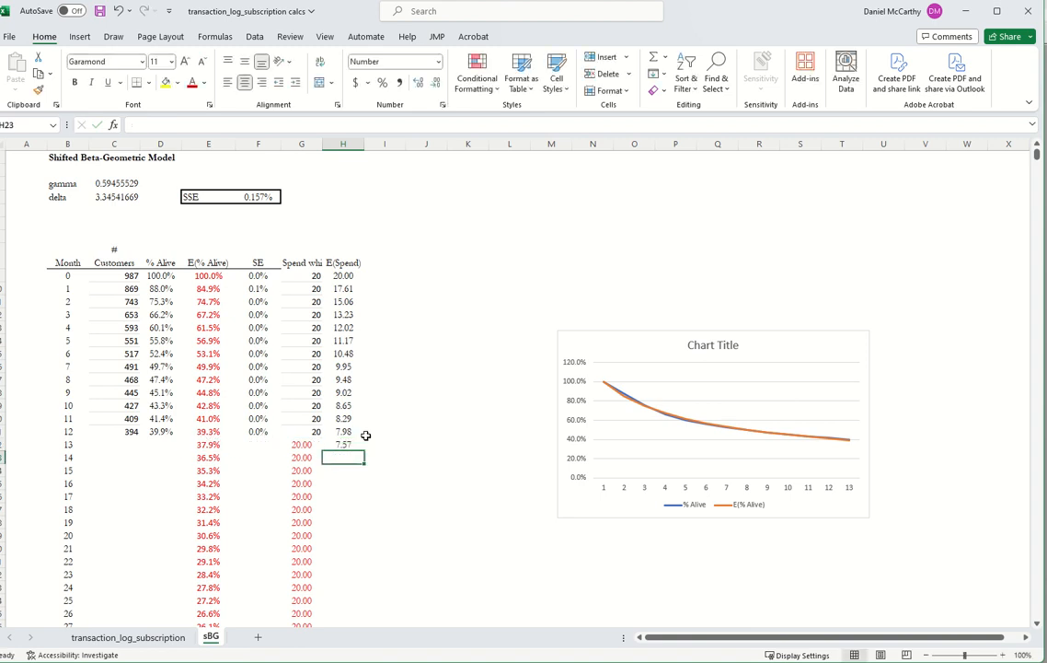
Fill the projected E(Spend) formula from H22 down through month 60
click(345, 446)
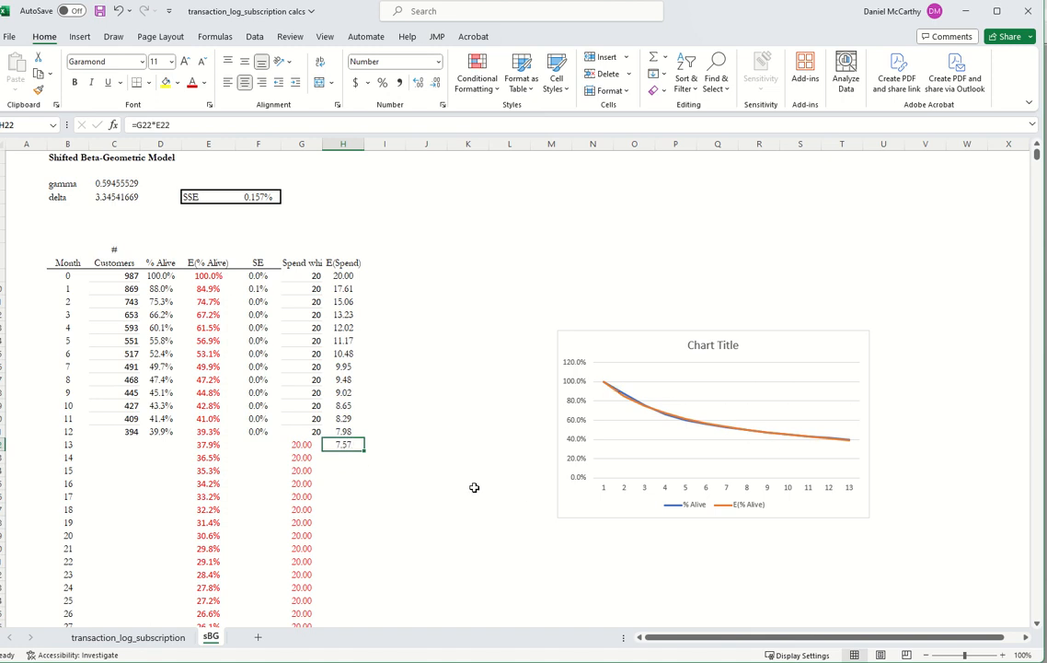
double_click(363, 451)
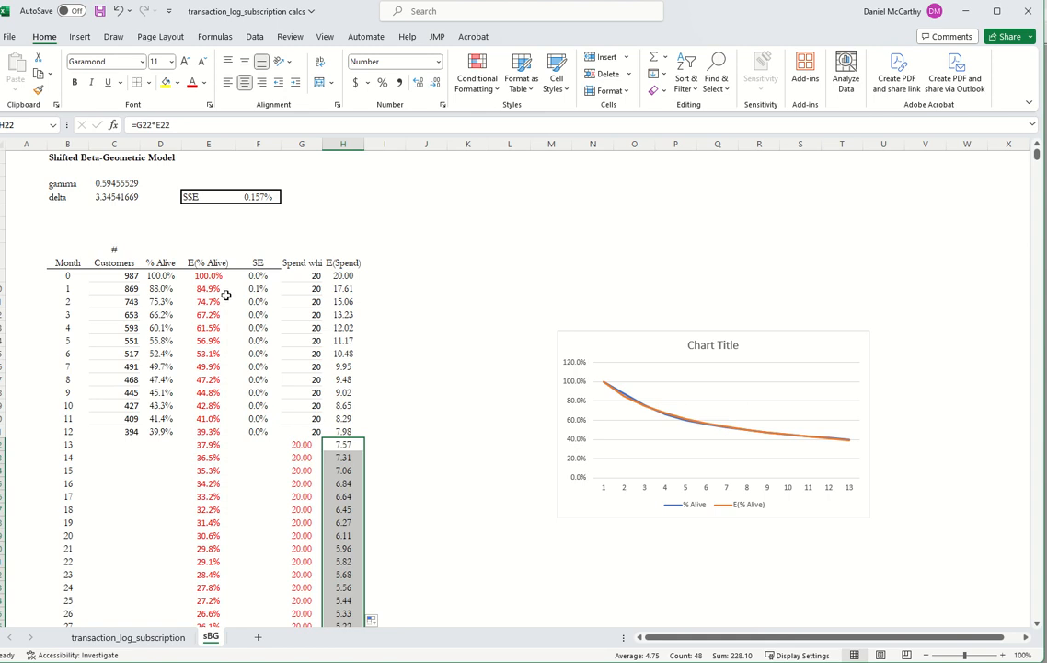
drag(161, 275, 164, 418)
drag(208, 275, 208, 430)
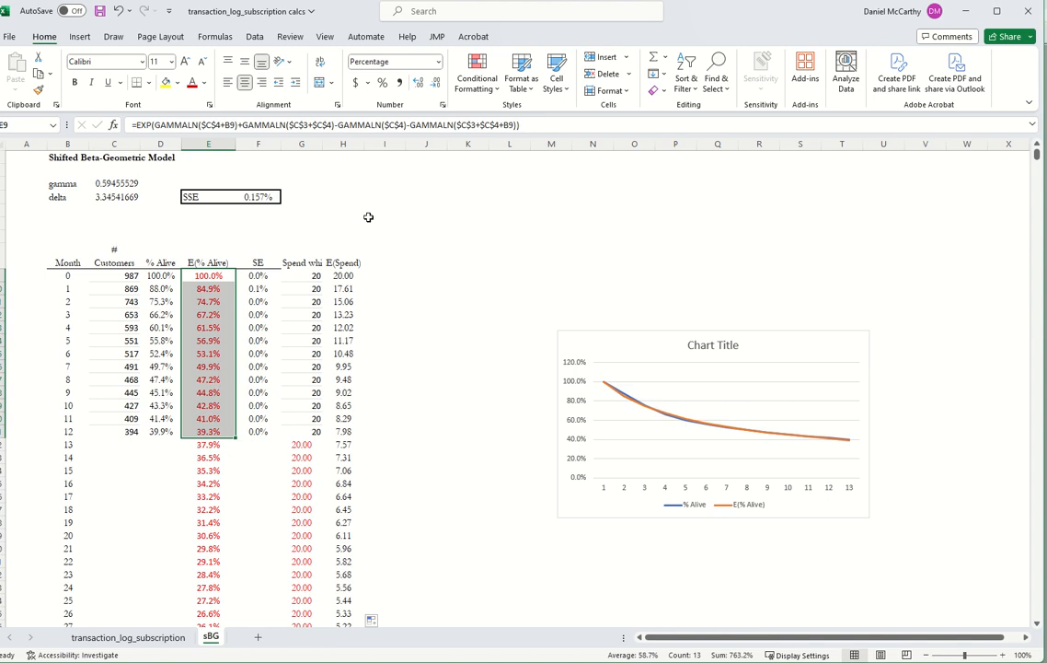
Enter the assumption labels "Contribution margin", "CAC", "WACC ann" and "WACC monthly" in H2 through H5
click(341, 171)
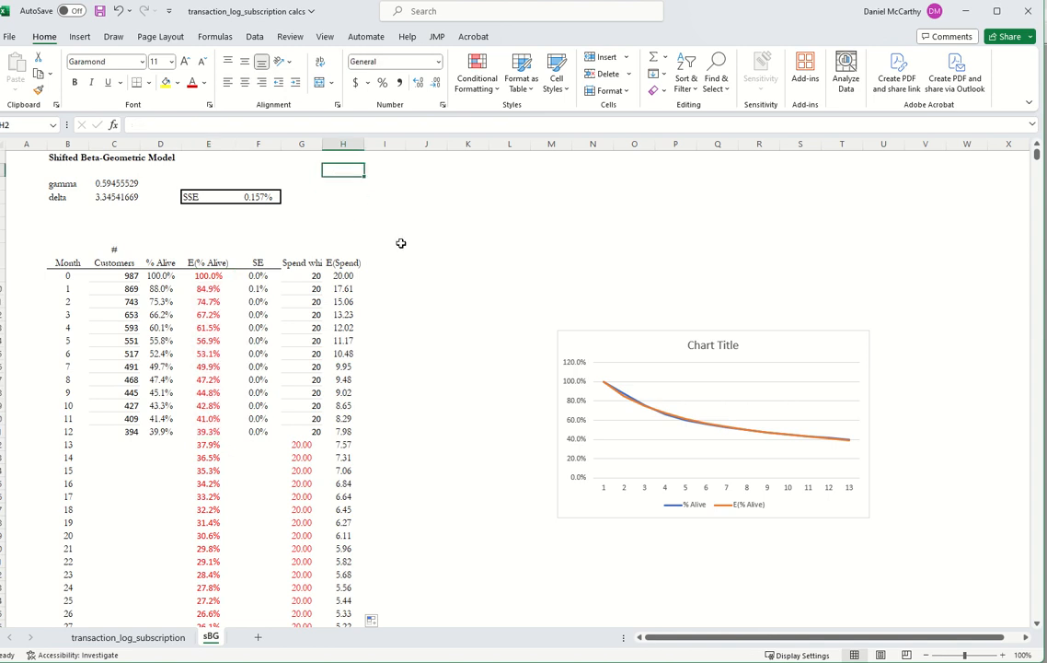
text(C)
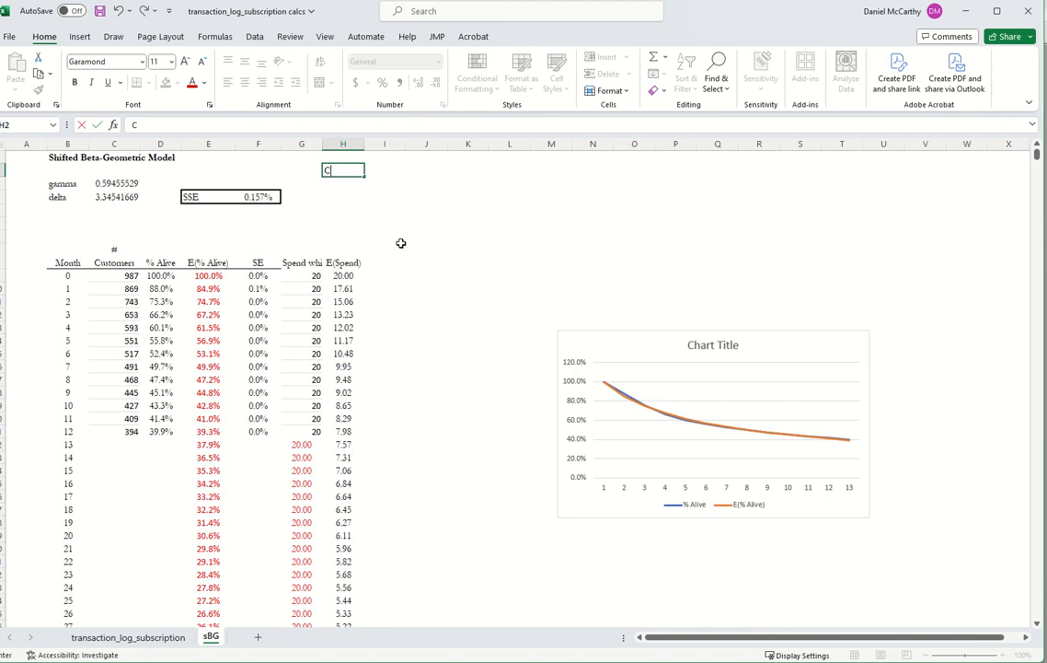
text(ontribution margin)
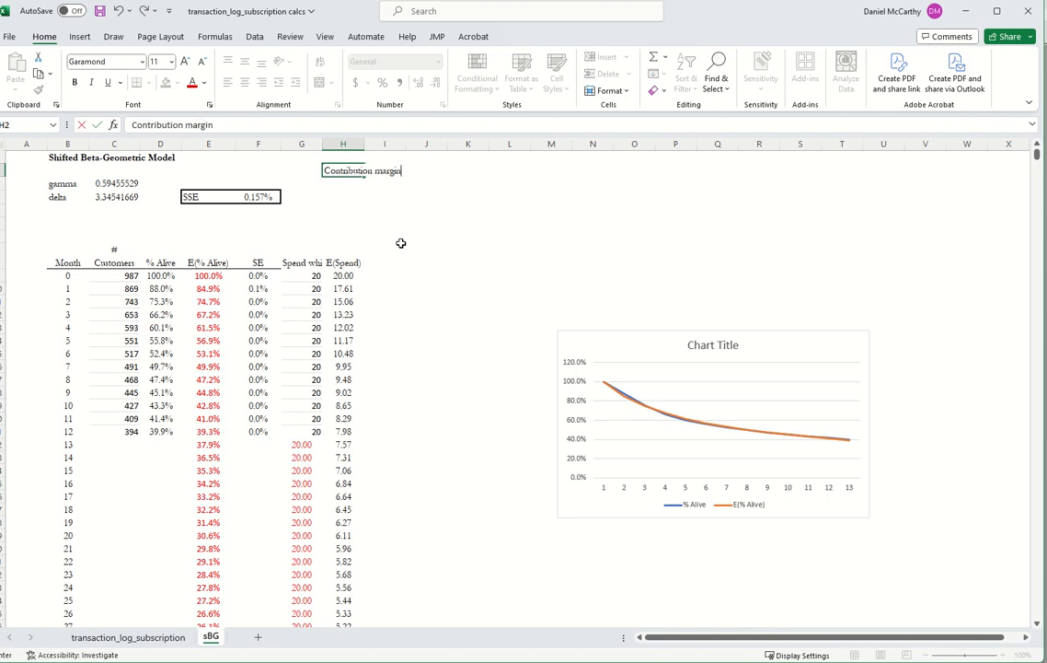
key(Return)
text(CAC)
key(Return)
text(WA)
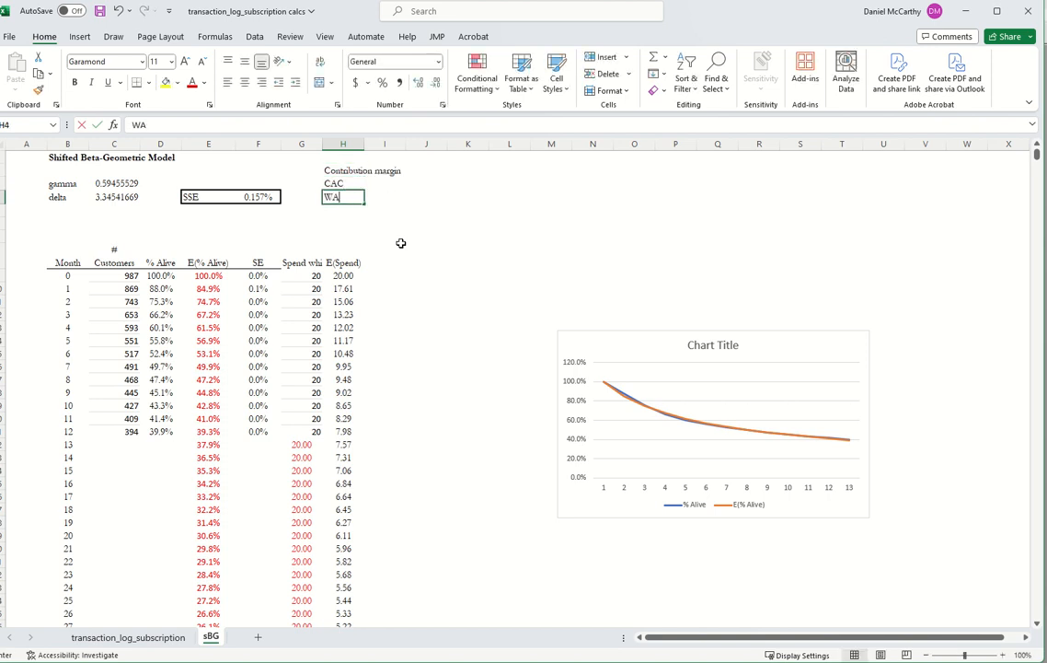
text(CC ann)
key(Return)
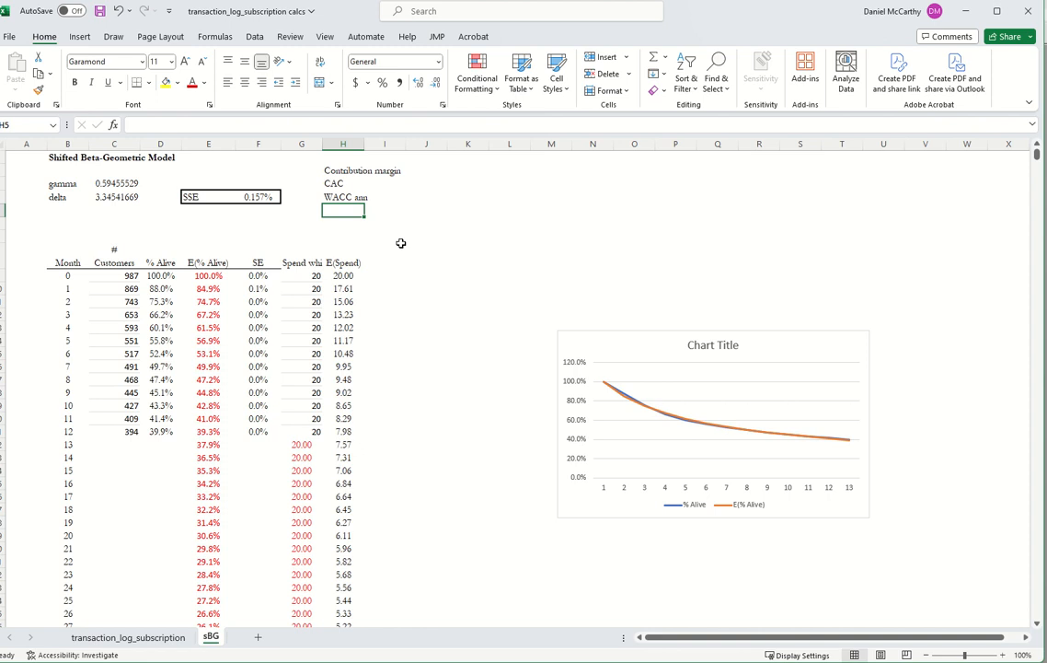
text(WACC monthly)
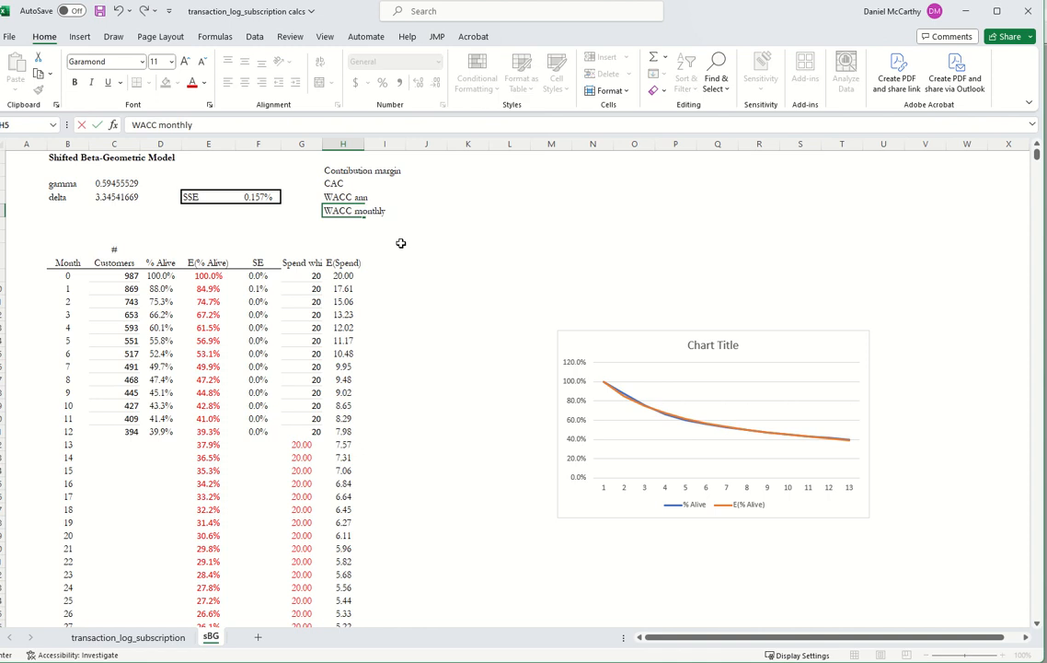
key(Return)
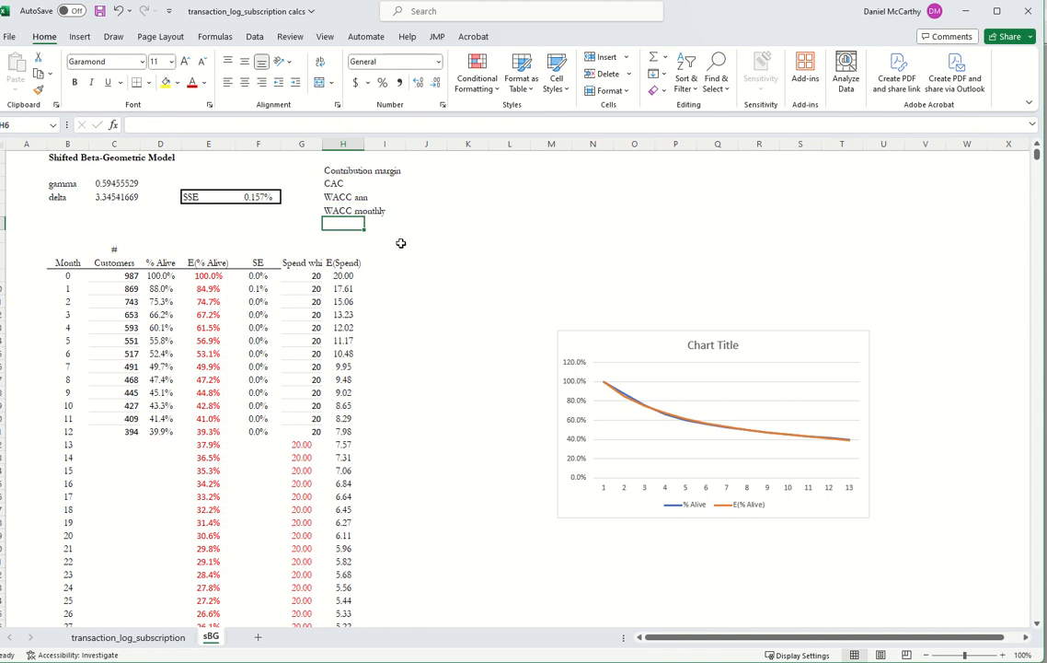
Set the contribution margin in J2 to 40%, CAC in J3 to 50 and annual WACC in J4 to 12%
click(424, 170)
text(40)
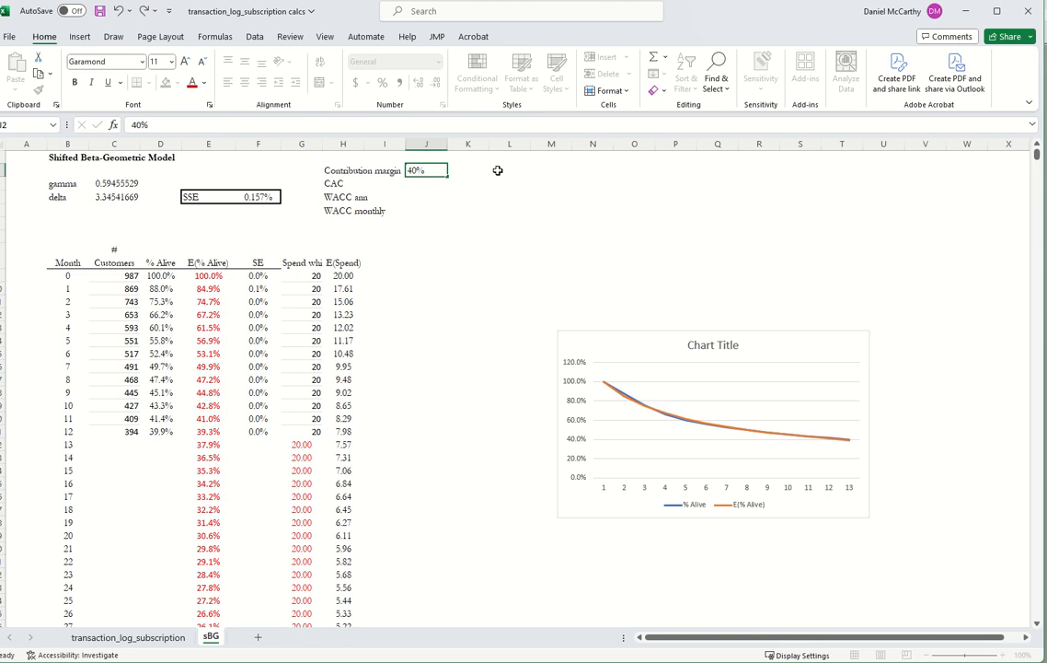
key(Return)
text(50)
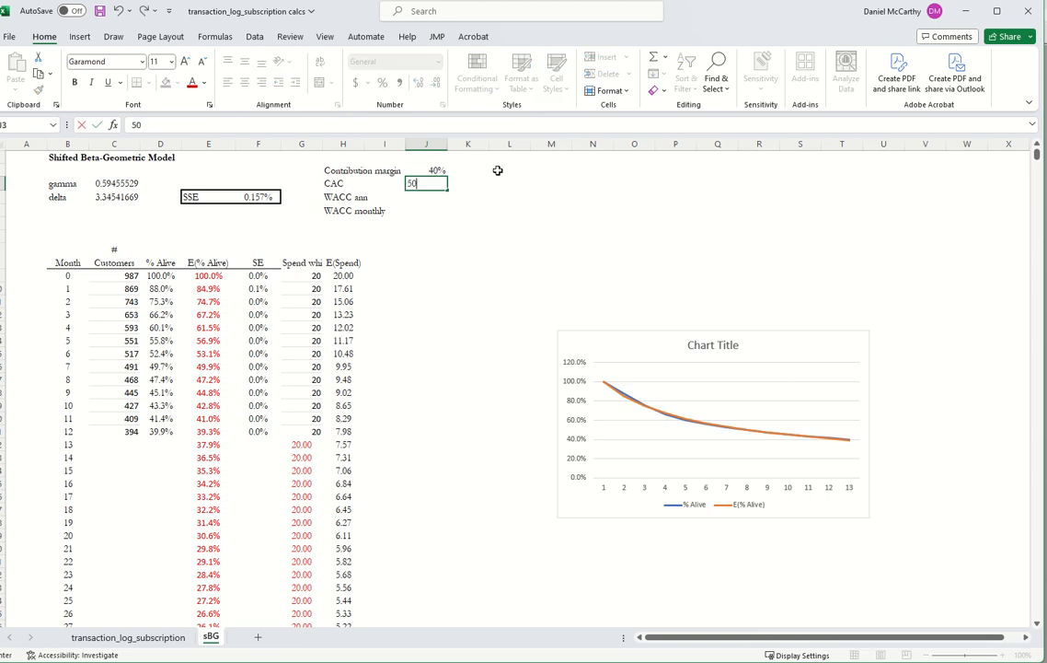
key(Return)
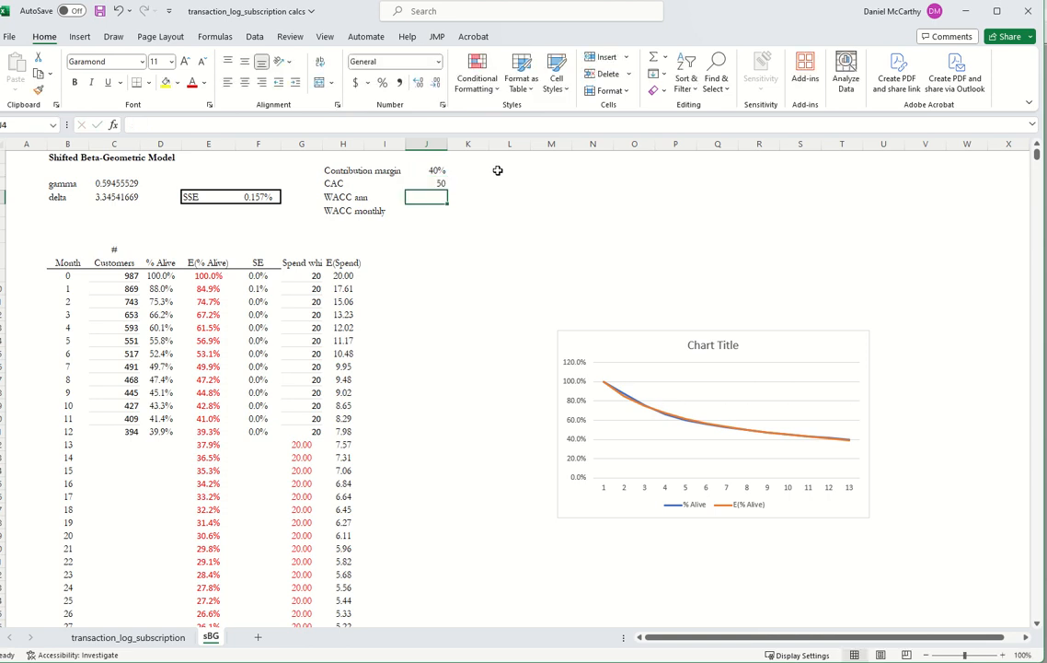
text(12)
key(Return)
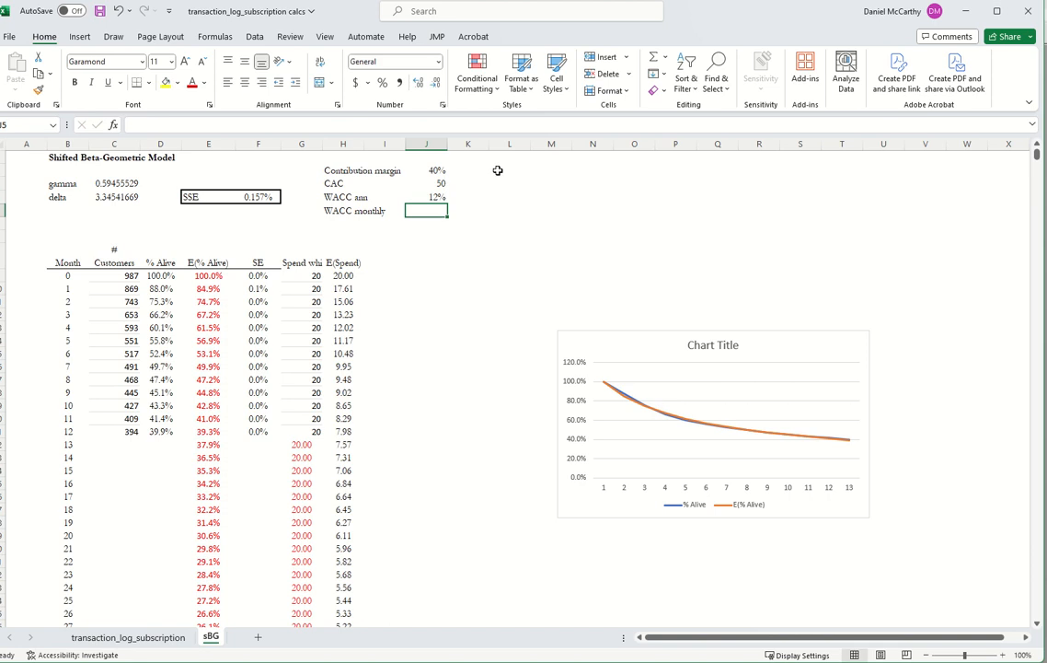
Compute the monthly WACC in J5 with =(1+J4)^(1/12)-1 and format it as a percentage with two decimals
text(=()
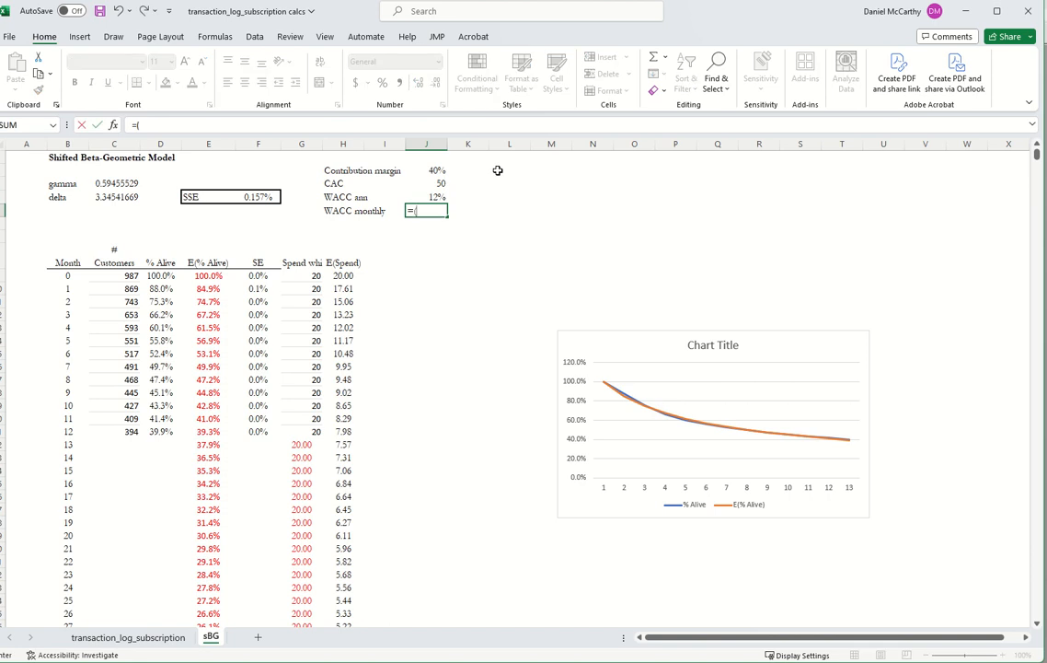
text(1+J4)
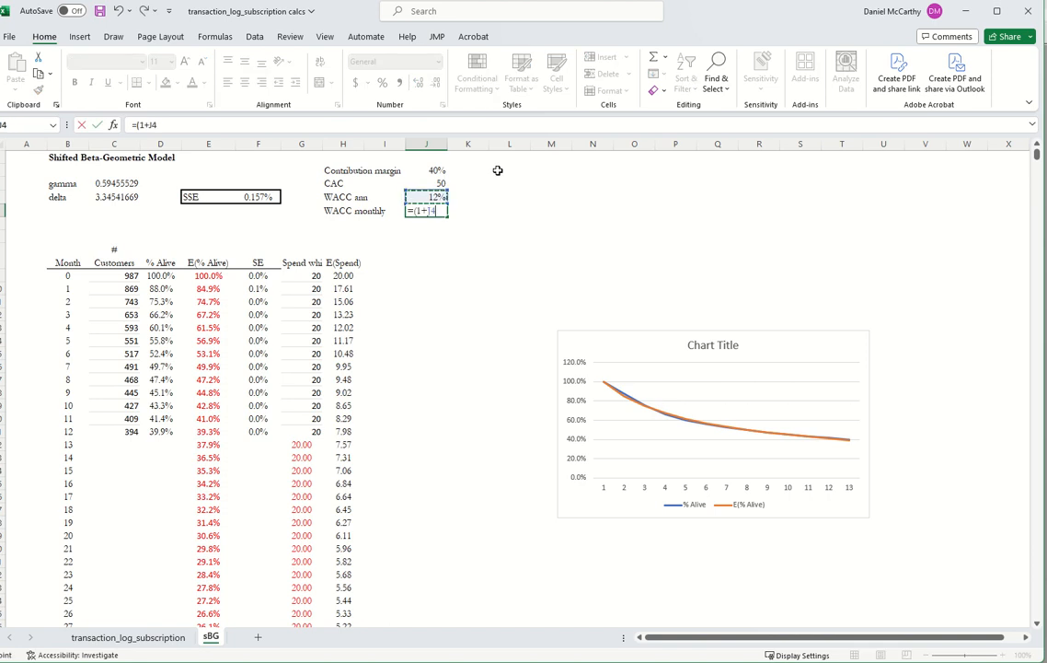
text()^(1/12)-1)
key(Return)
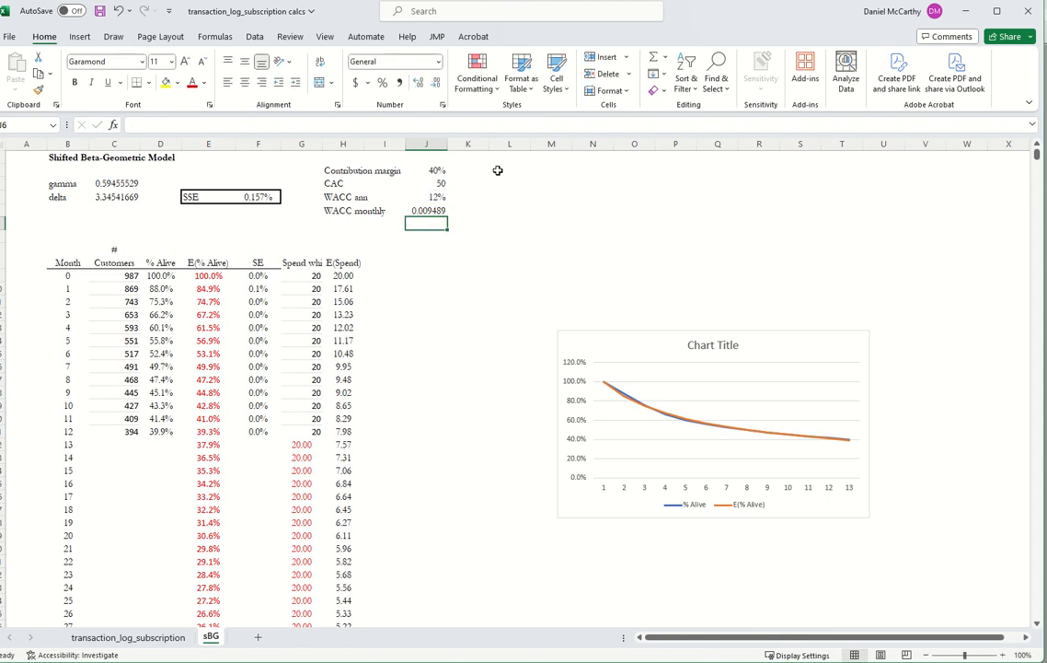
key(Up)
click(381, 82)
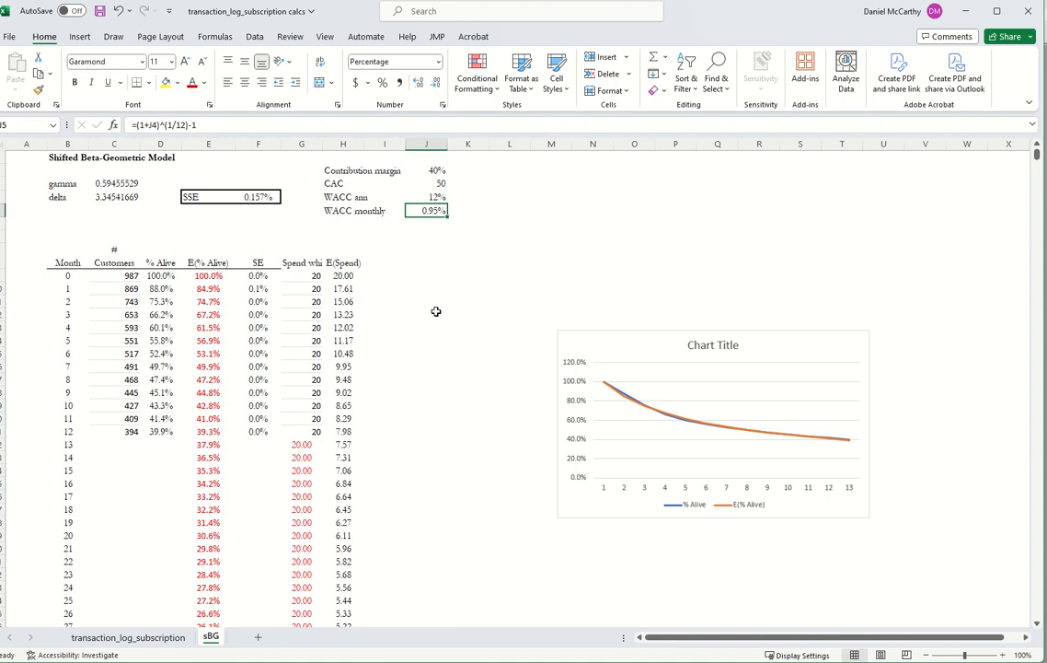
Add an "E(CP)" header in I8 and fill the formula =H9*J2 from I9 down through month 60
click(385, 260)
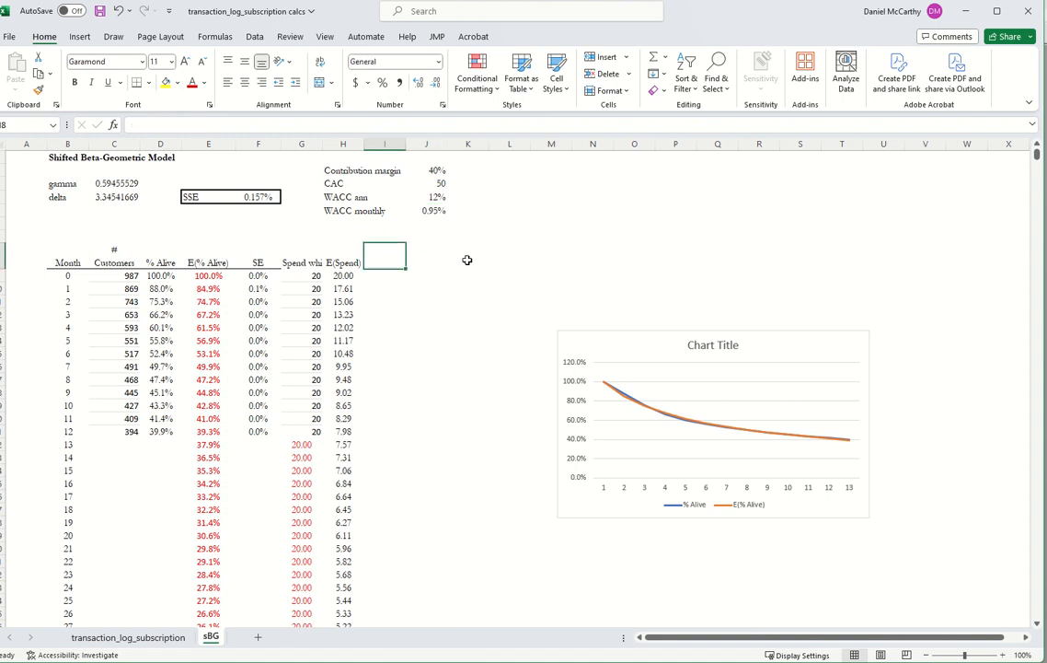
text(E(CP))
key(Return)
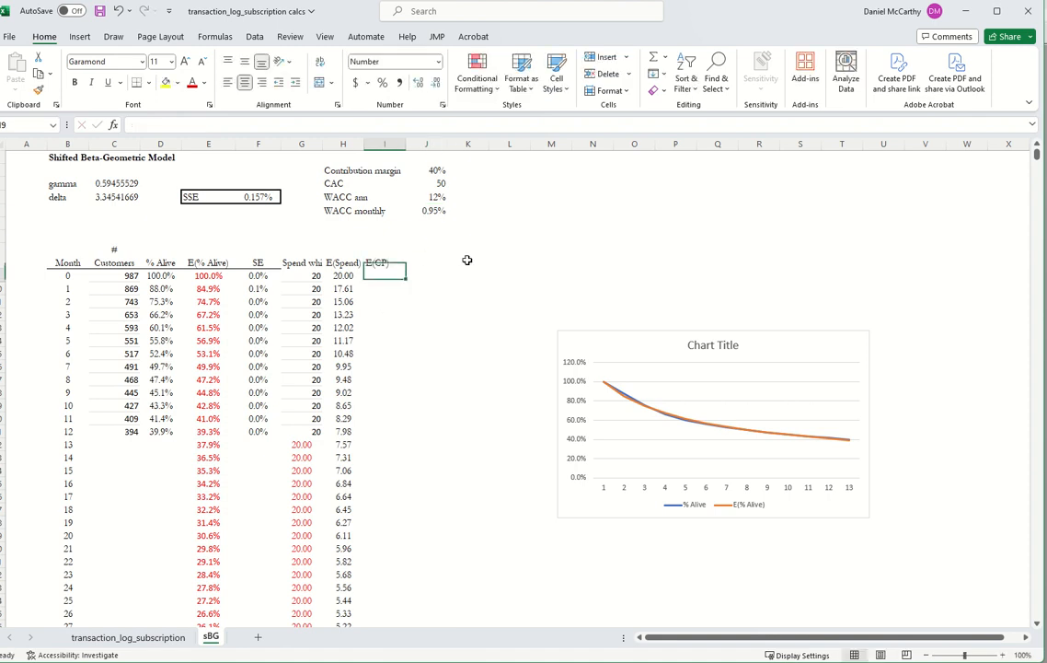
text(=H9*)
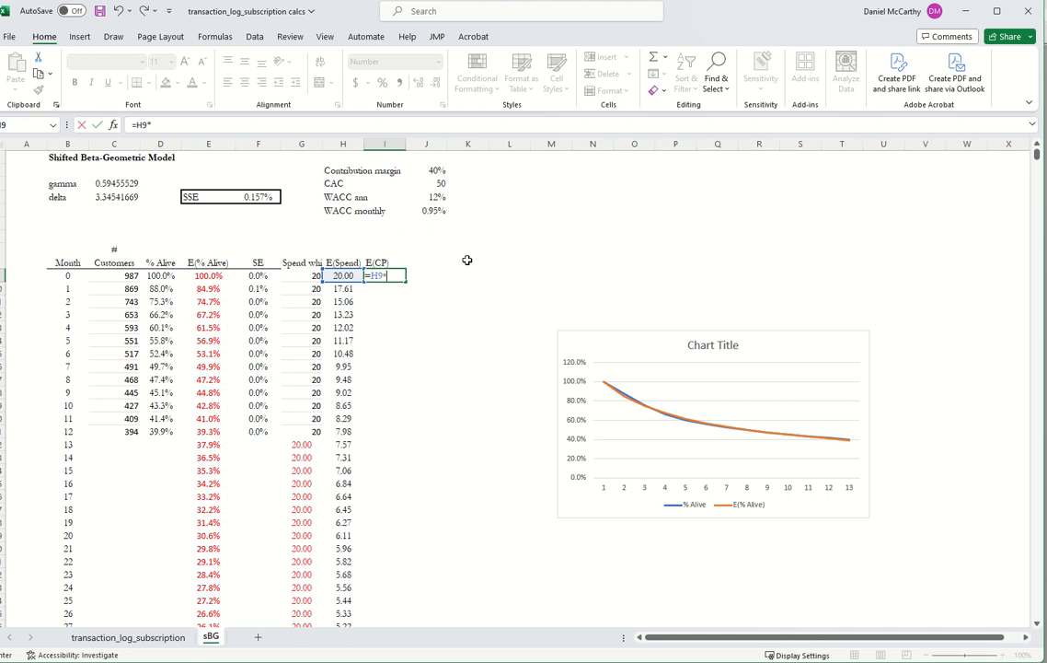
click(436, 170)
key(Return)
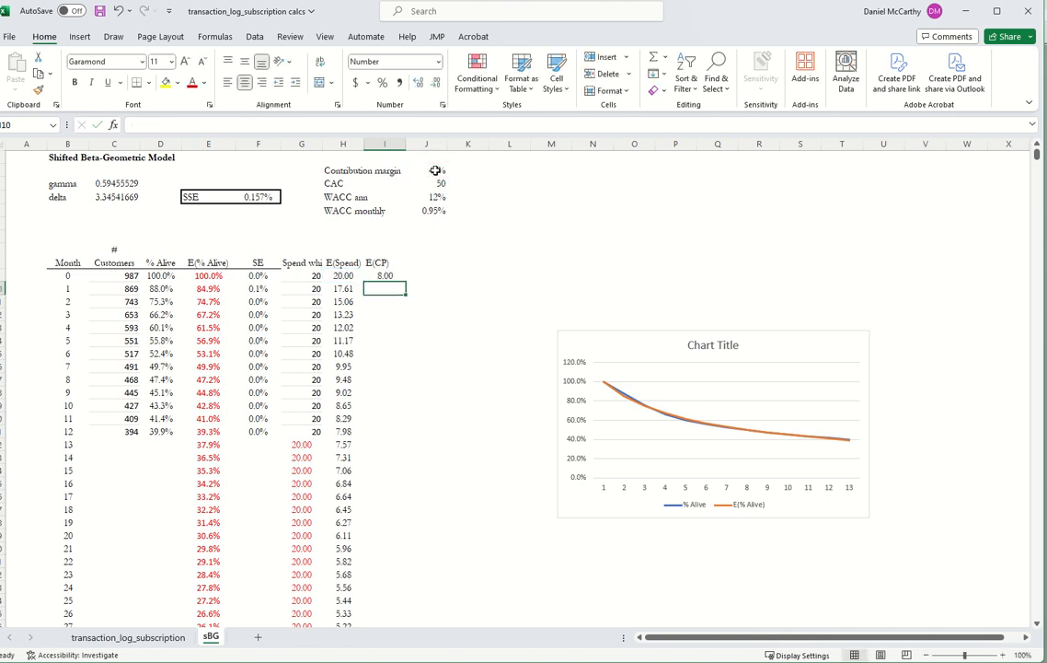
click(398, 275)
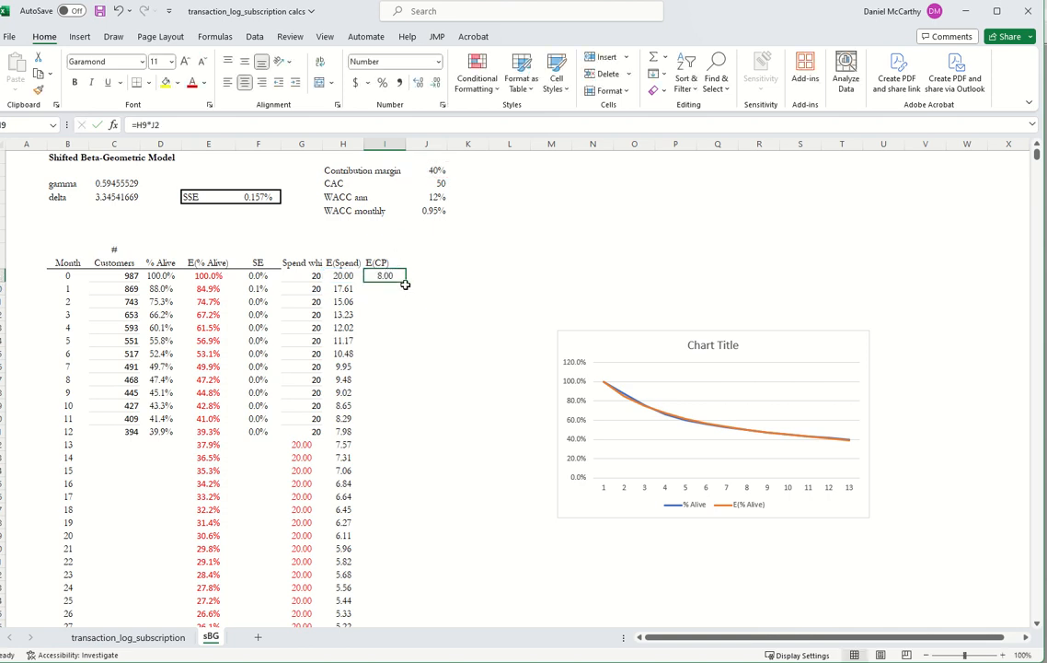
double_click(405, 285)
Add a "PV(E(CP))" header in J8
click(416, 262)
text(P)
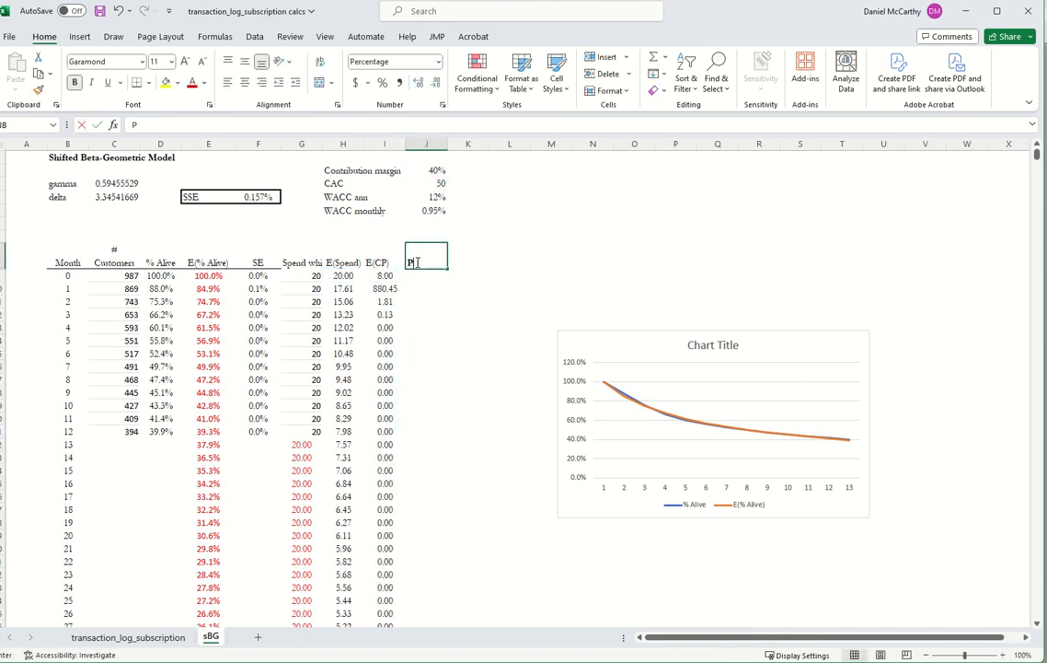
text(V(E(CP)))
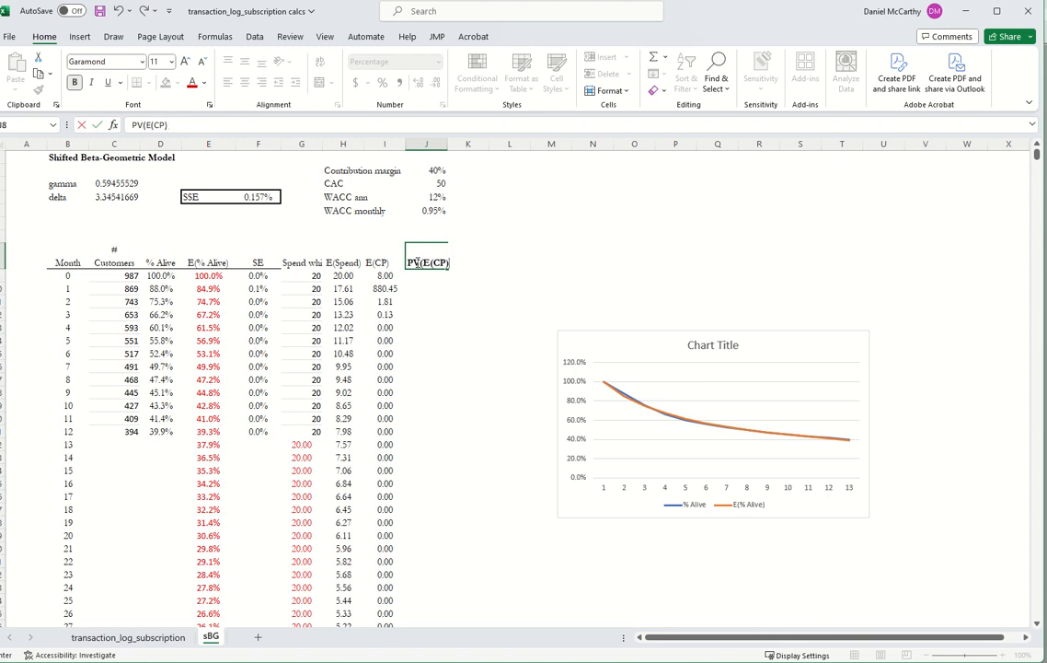
key(Return)
text(=)
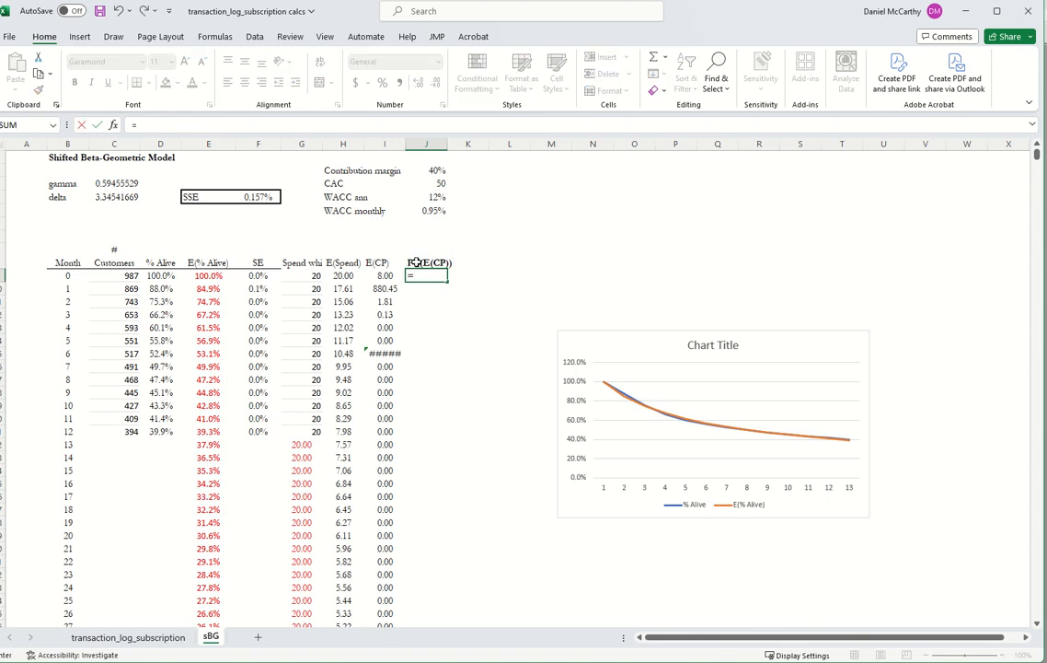
key(Escape)
Correct the E(CP) formula in I9 to =H9*$J$2 and refill it down through month 60
double_click(381, 276)
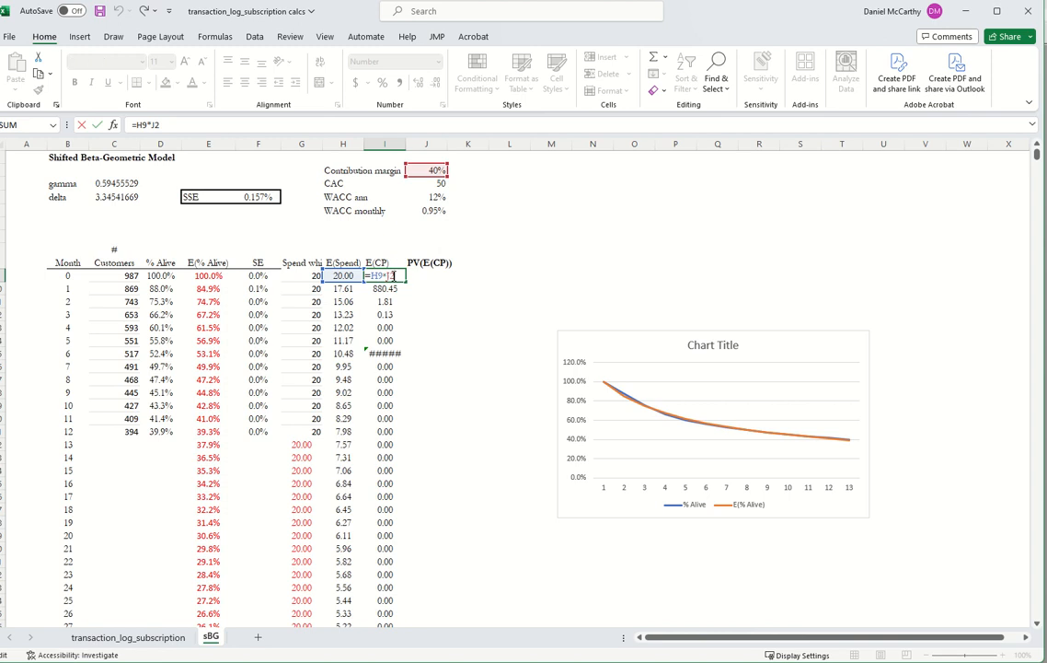
key(F4)
key(ctrl+Return)
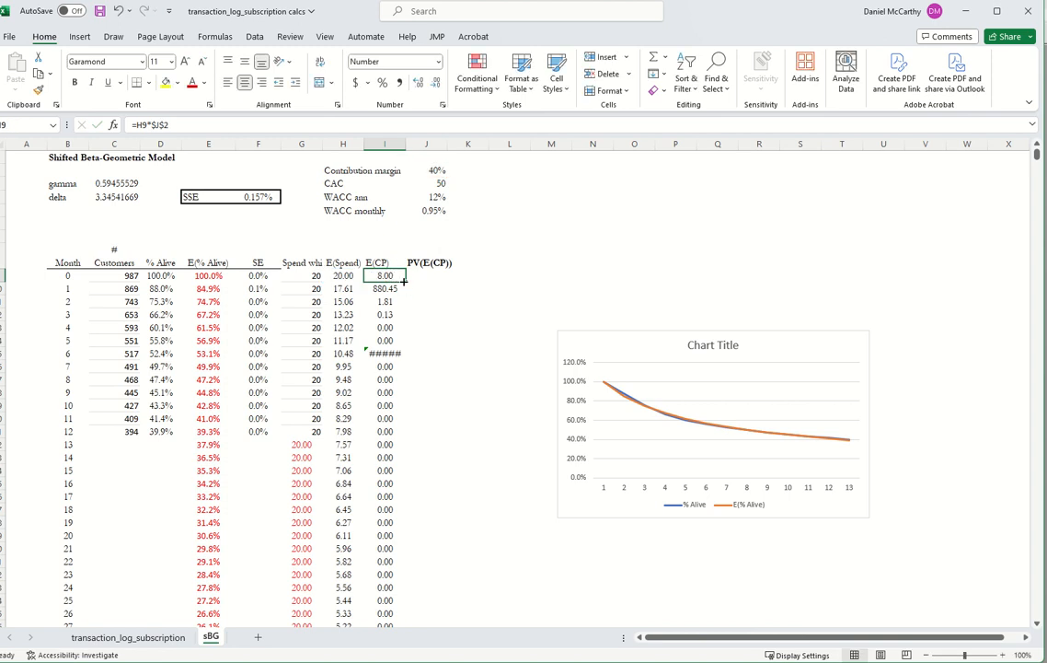
double_click(403, 282)
Enter the discounting formula =I9/((1+$J$5)^B9) in J9 and fill it down the PV(E(CP)) column through month 60
click(435, 273)
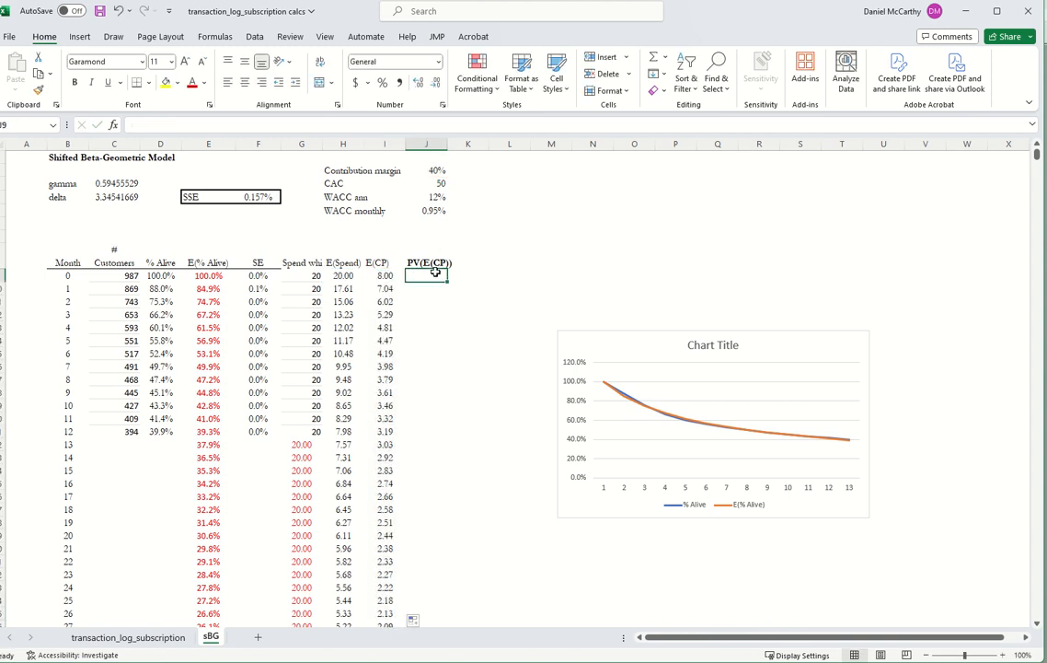
text(=)
key(Left)
text(/)
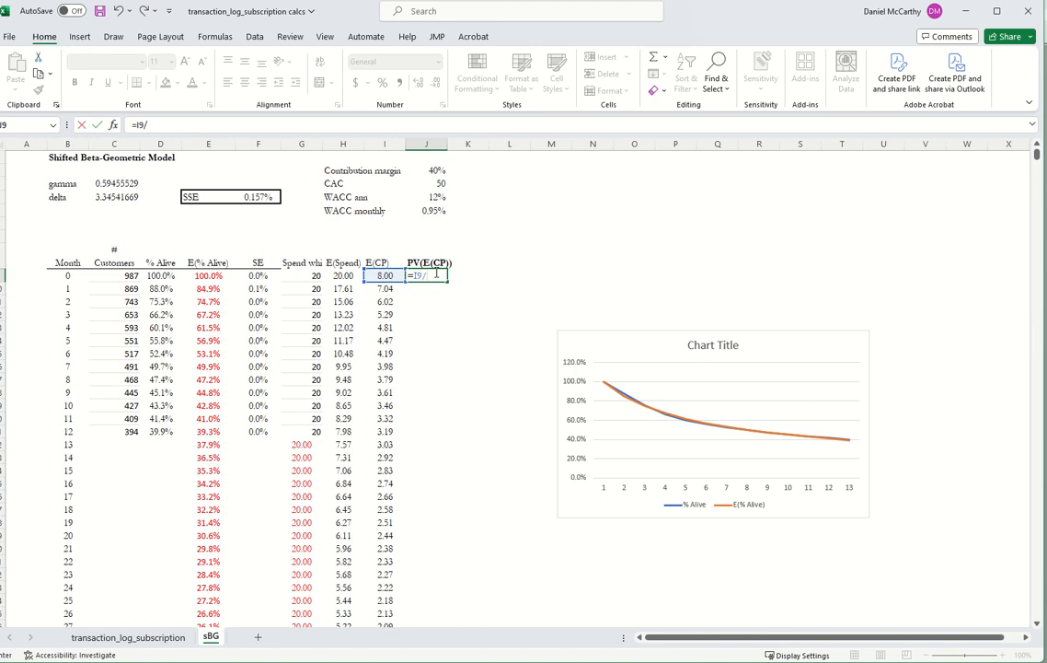
text(((1+)
click(430, 211)
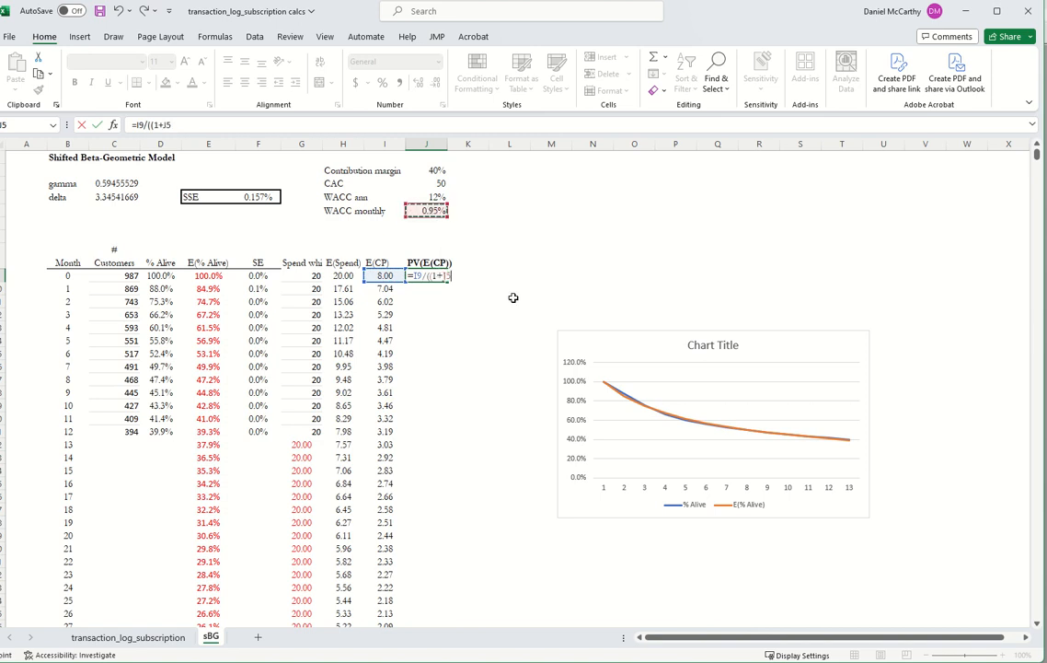
key(F4)
text()^)
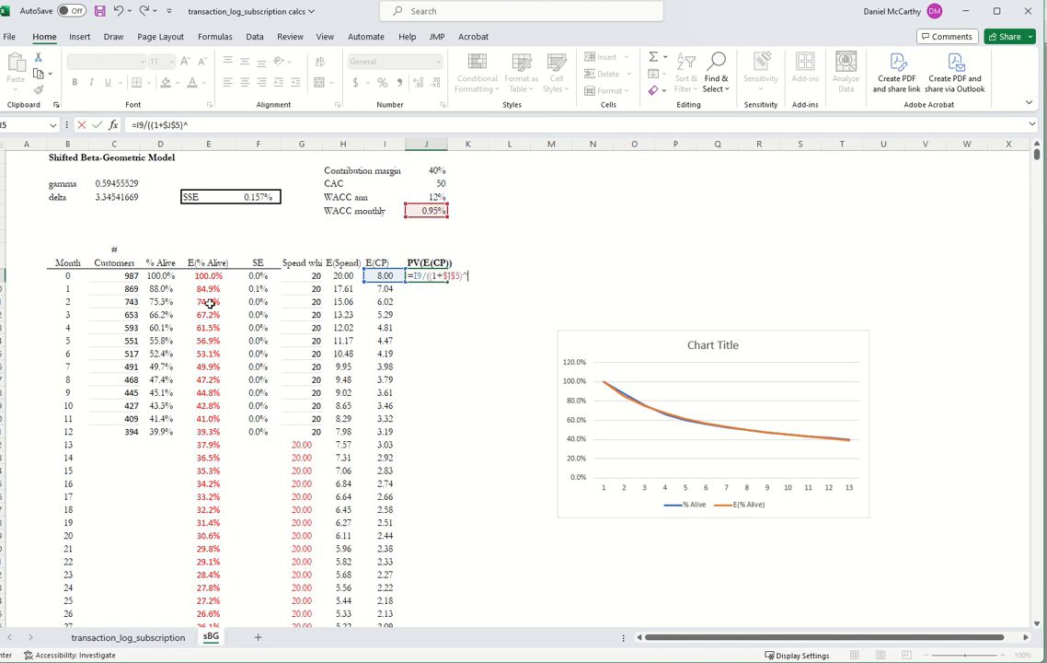
click(67, 275)
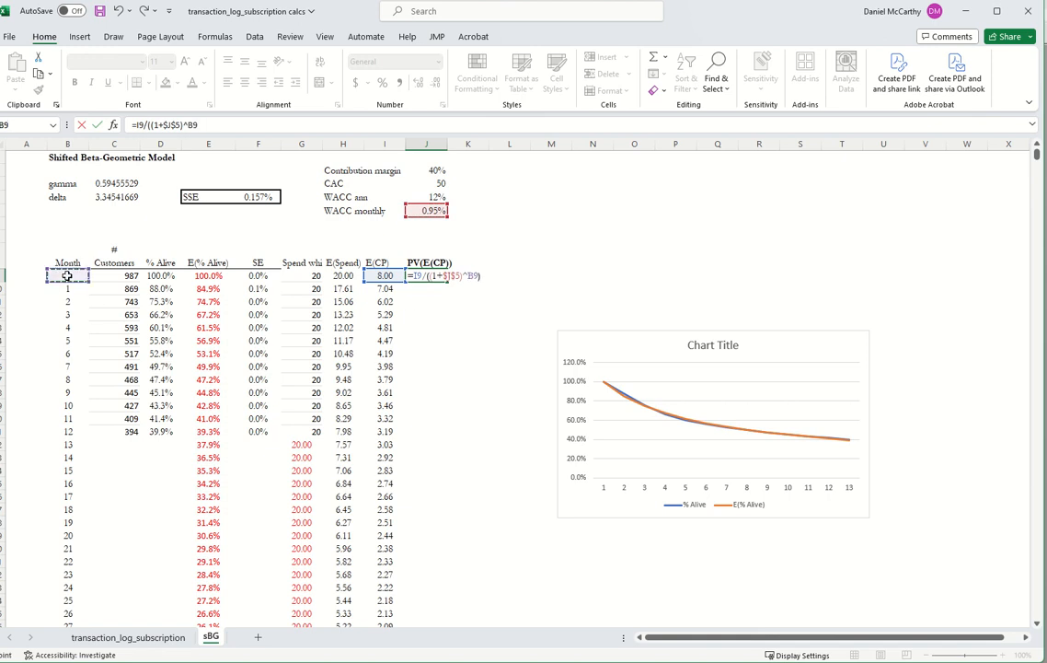
key(Return)
click(428, 276)
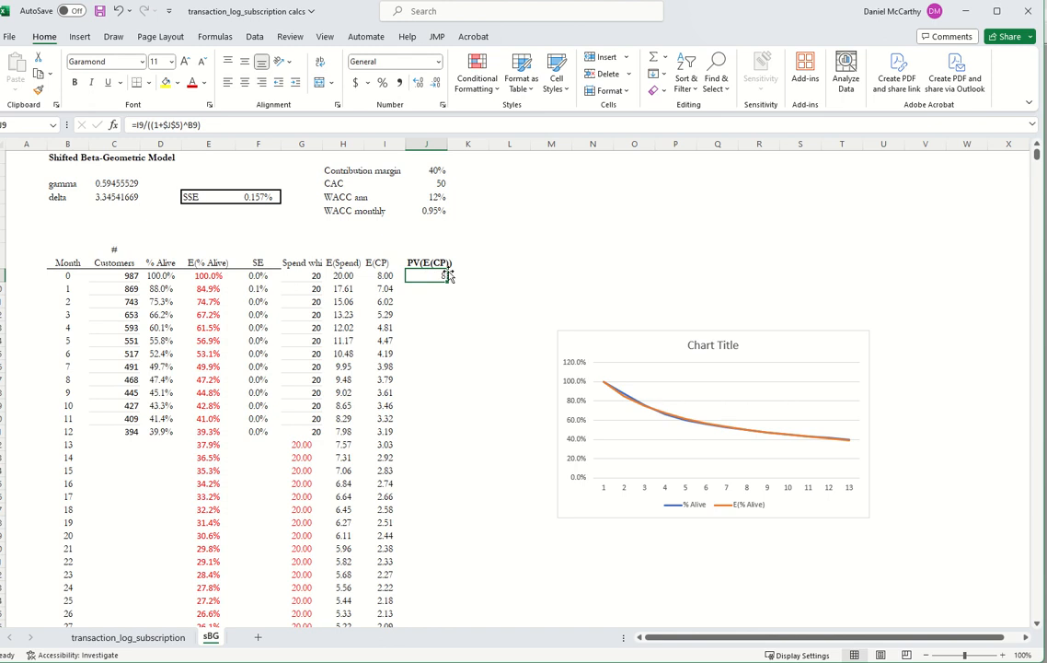
double_click(447, 284)
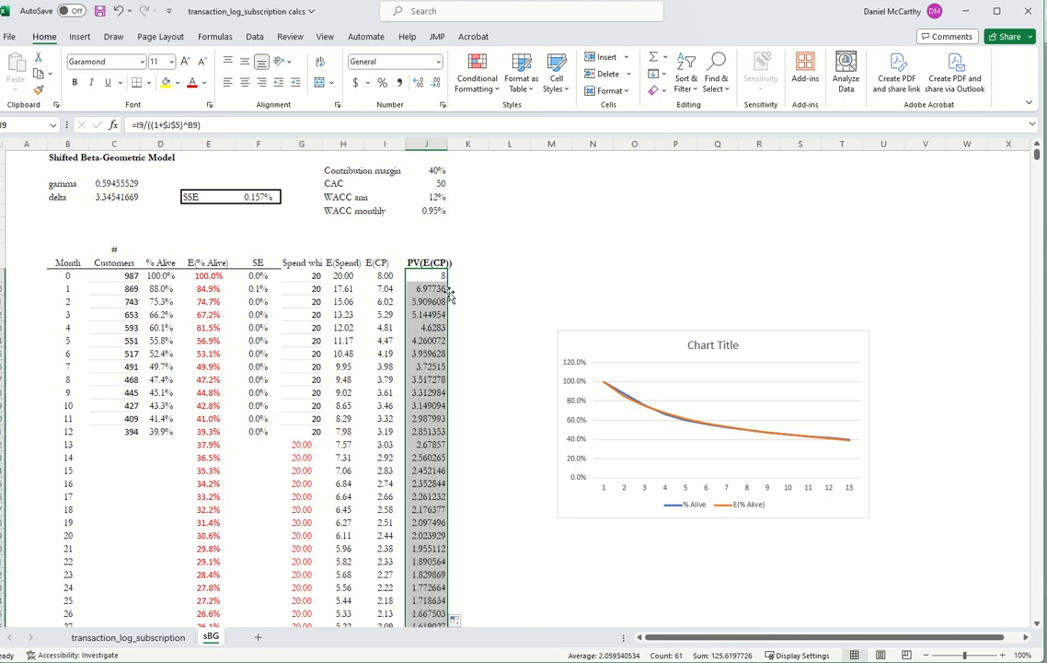
Label L3 "PAV - 5yr" and sum the PV(E(CP)) values J9:J69 in M3
click(521, 180)
text(PAV)
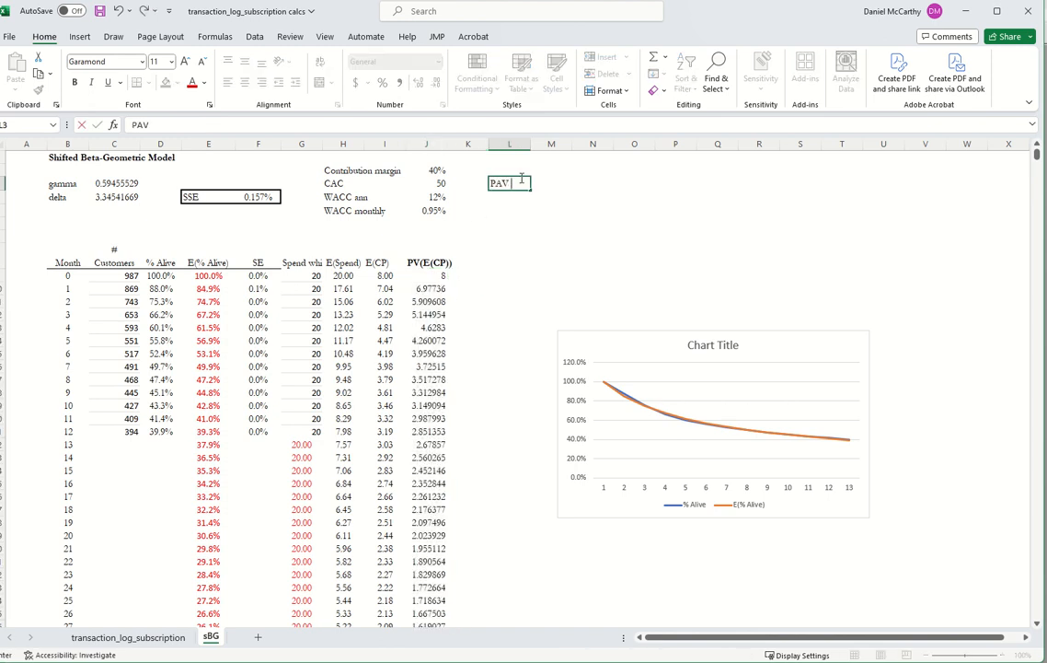
text( - 5yr)
key(Tab)
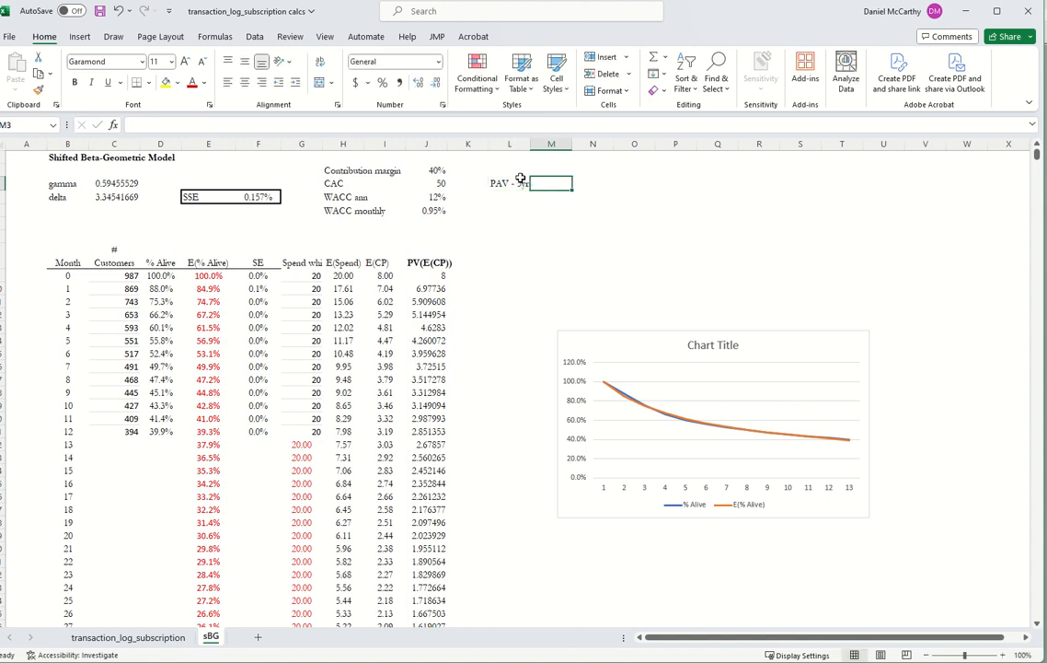
text(=sum()
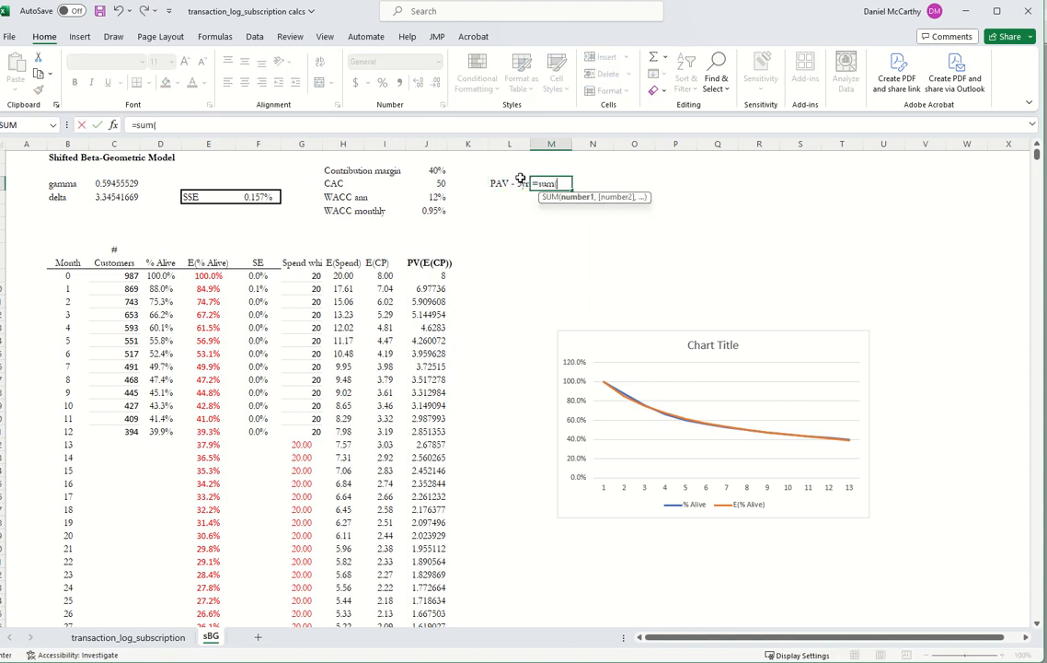
click(429, 274)
key(ctrl+shift+Down)
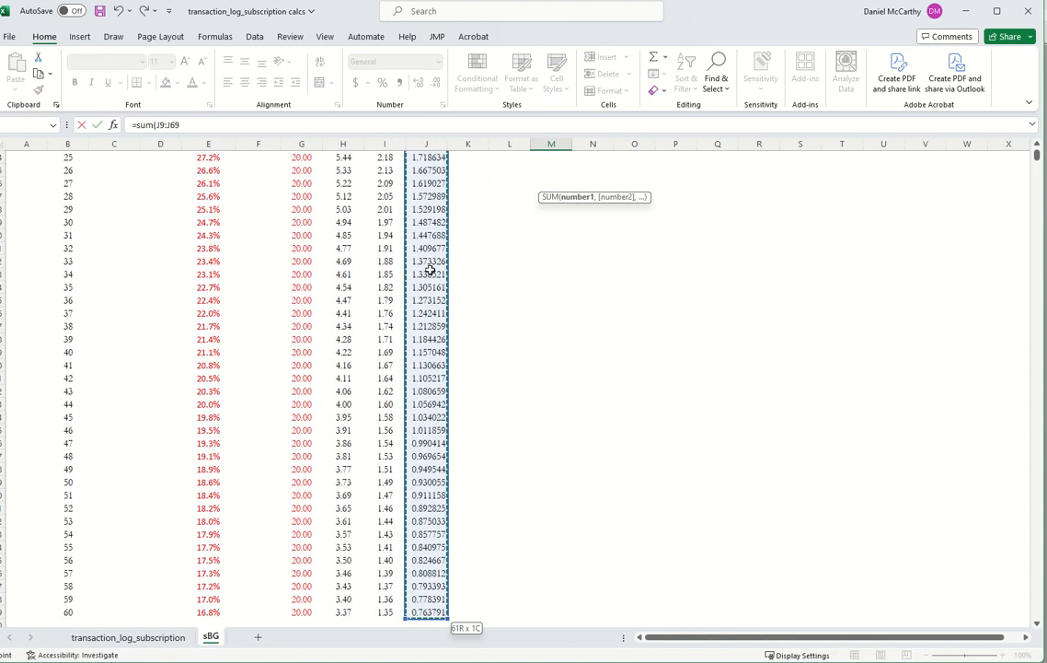
key(Return)
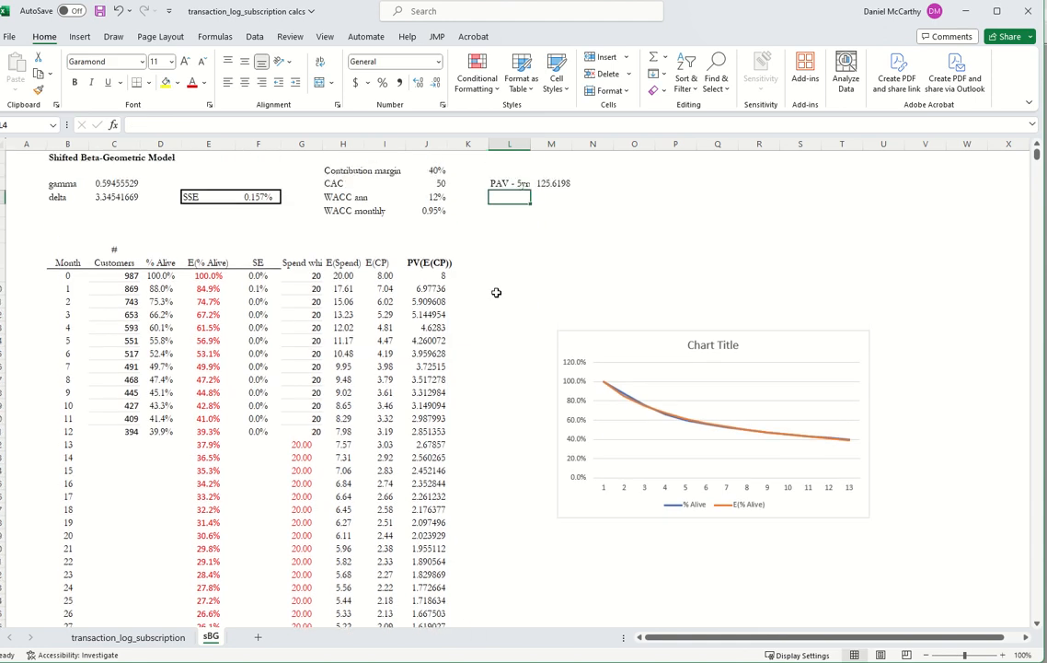
Label L4 "- CAC" and link M4 to the CAC assumption with =J3
text(')
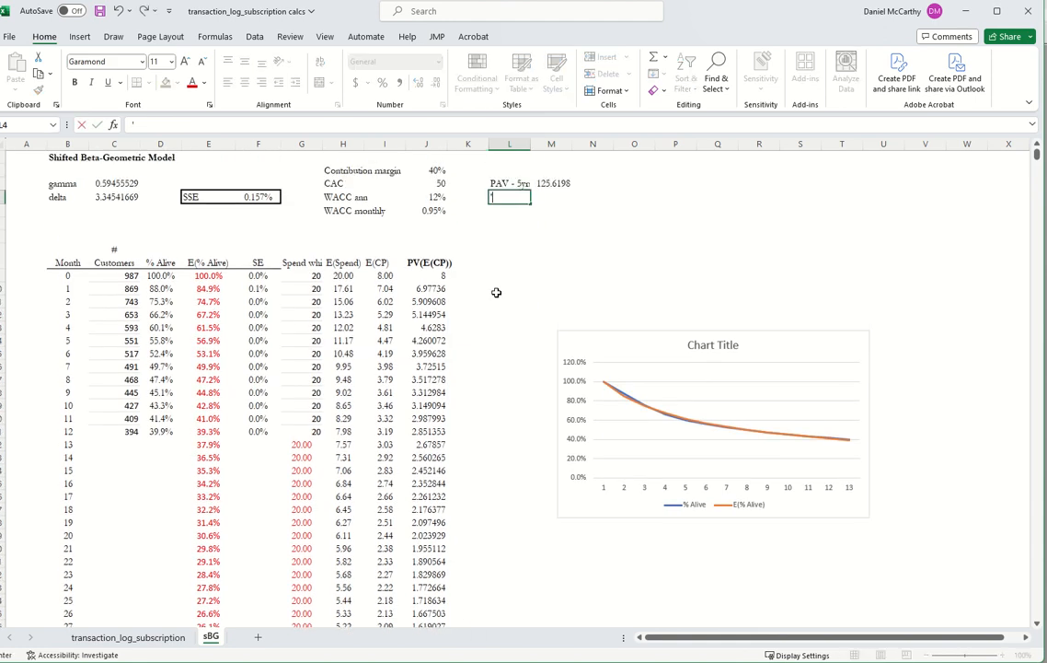
text(- CAC)
key(Tab)
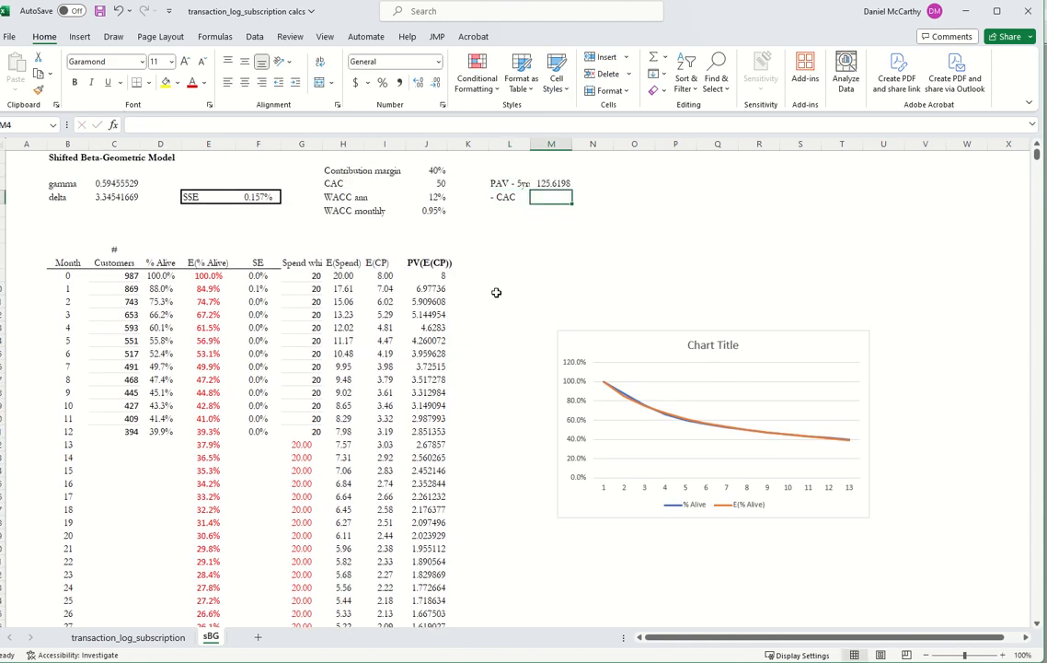
text(=)
key(Left)
key(Left)
key(Left)
key(Up)
key(Return)
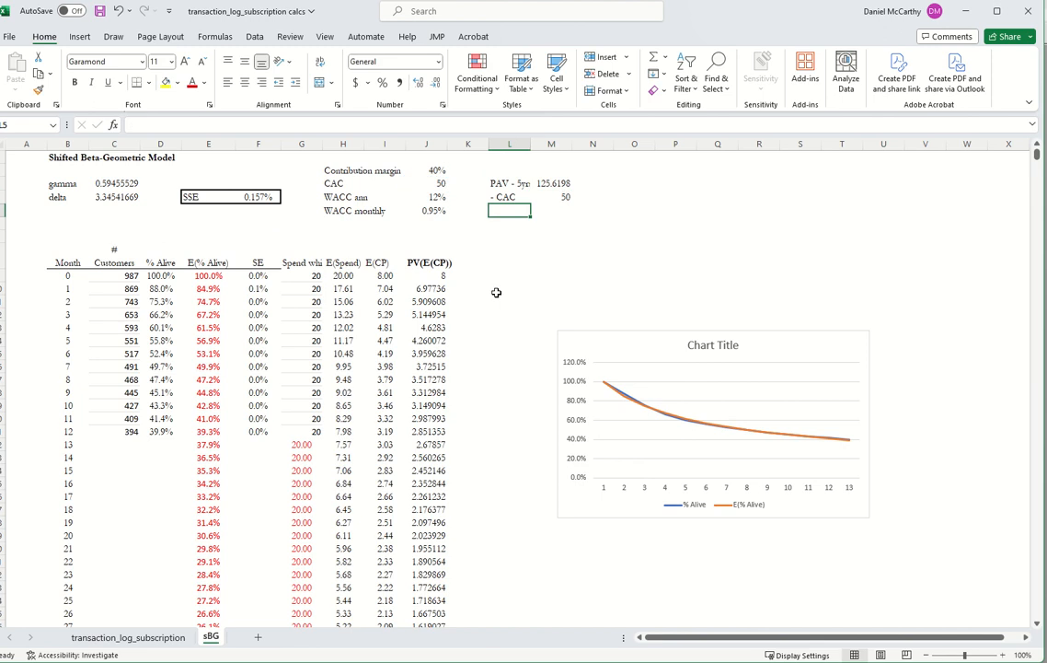
Label L5 "CLV - 5yr" and compute it in M5 as =M3-M4
text(CLV - 5yr)
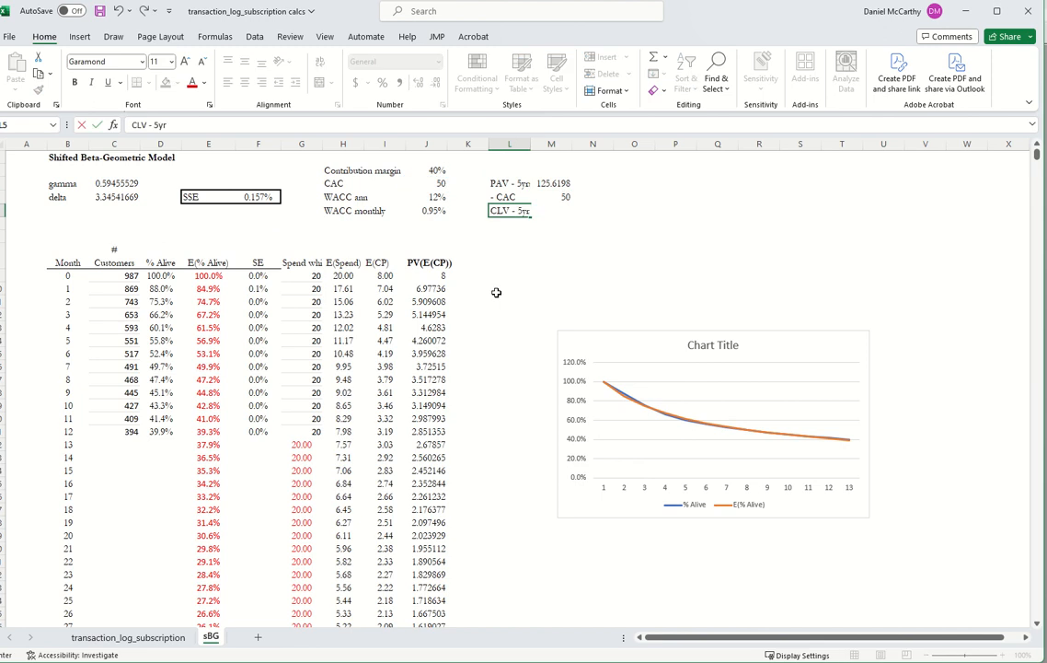
key(Tab)
text(=)
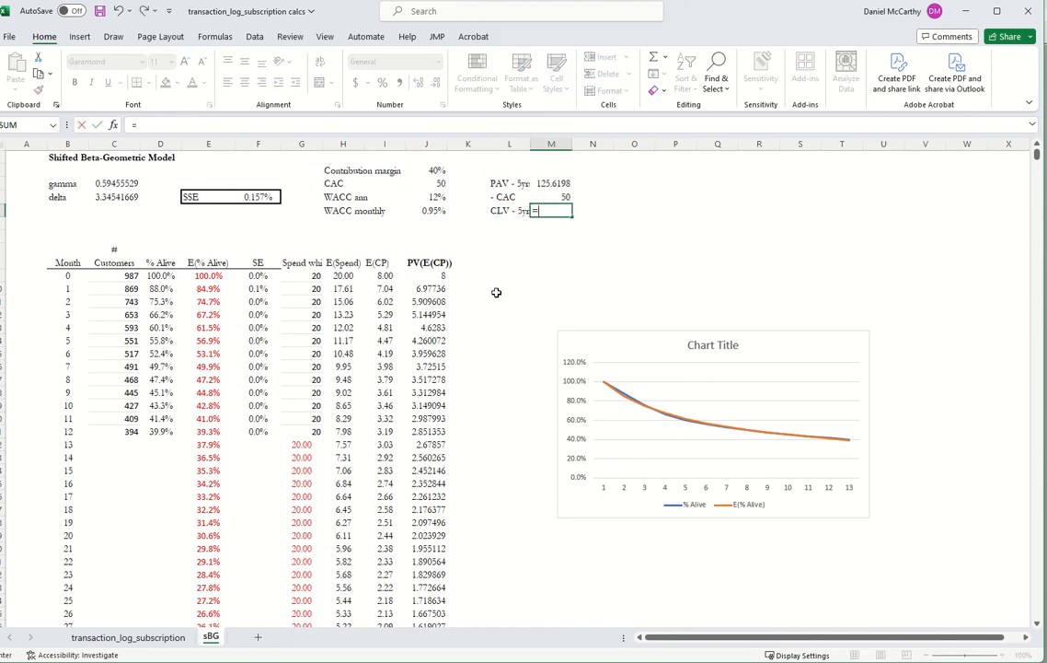
key(Up)
key(Up)
text(-)
key(Up)
key(Return)
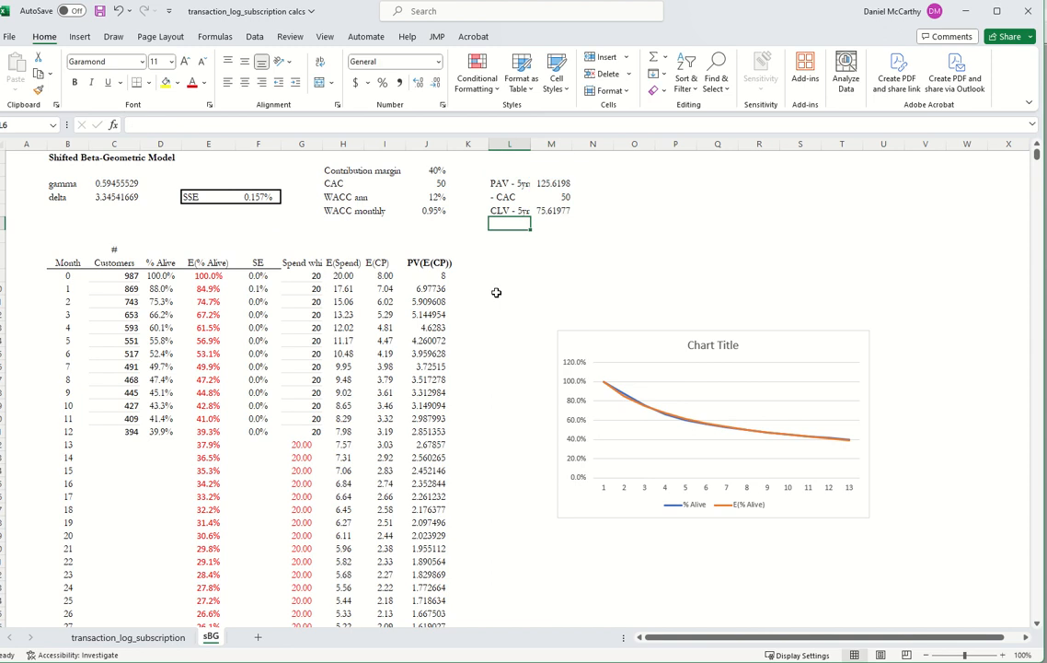
Label L6 "MROI" and compute the ratio in M6 with =M5/M4
text(MROI)
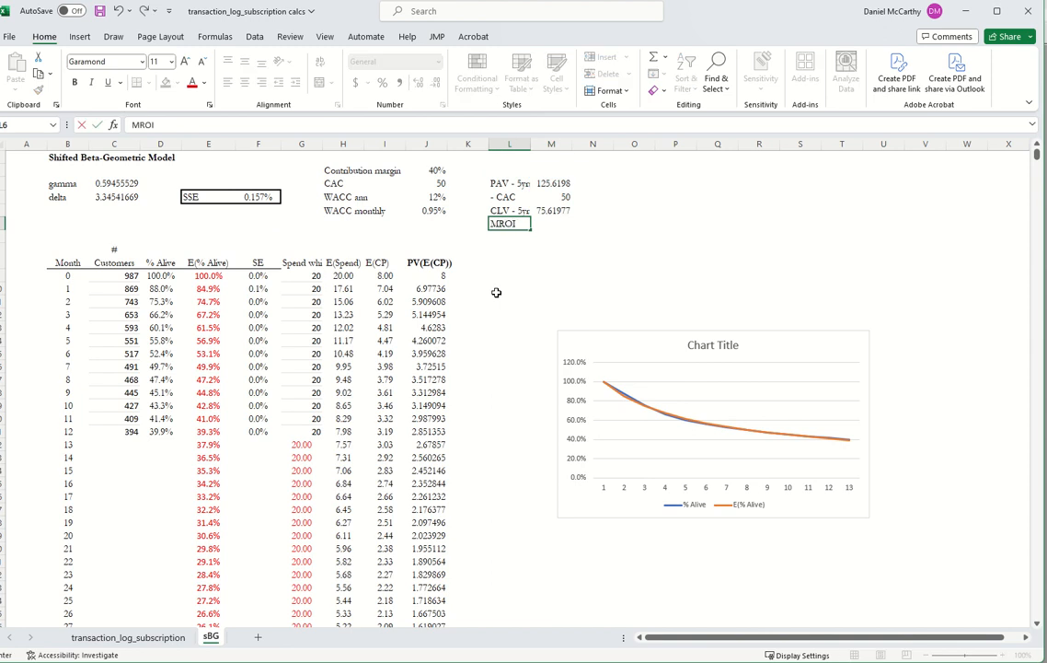
key(Tab)
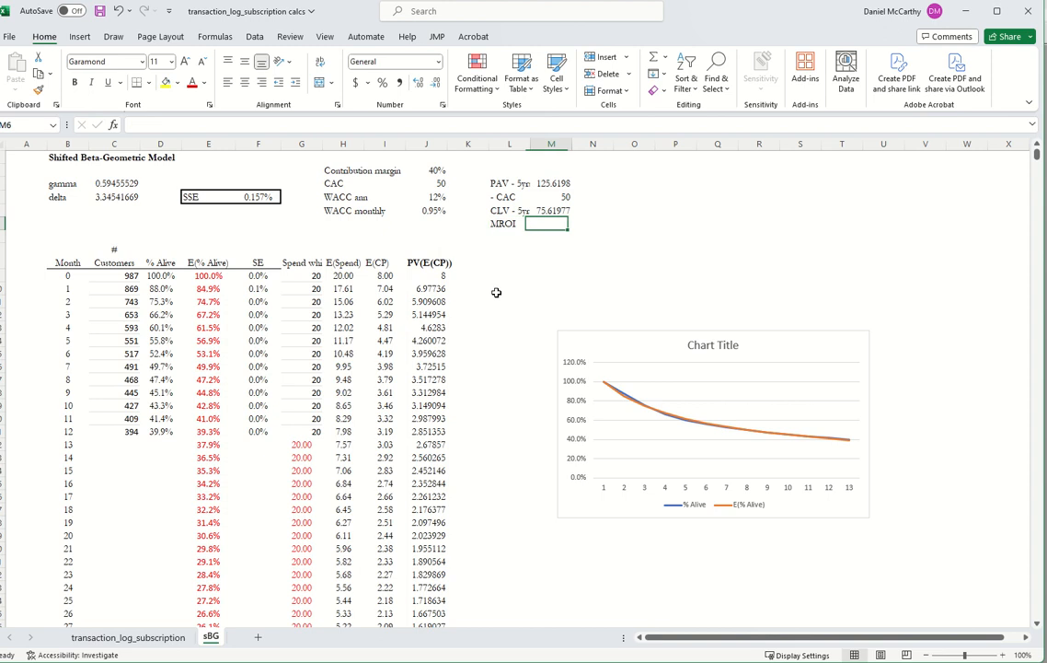
text(=M5)
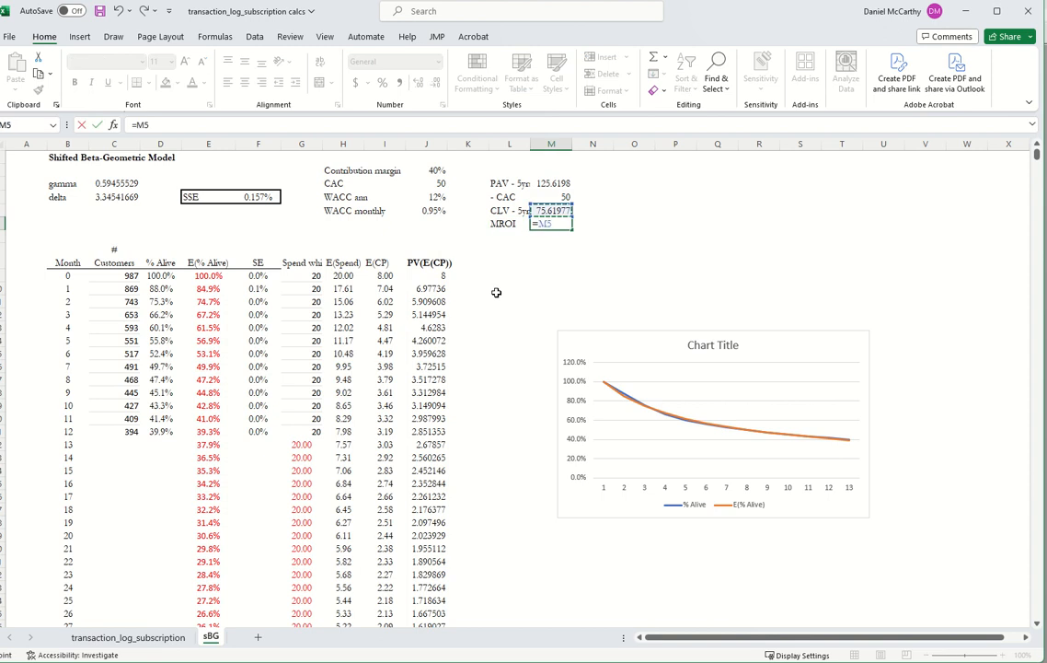
text(/M4)
key(Return)
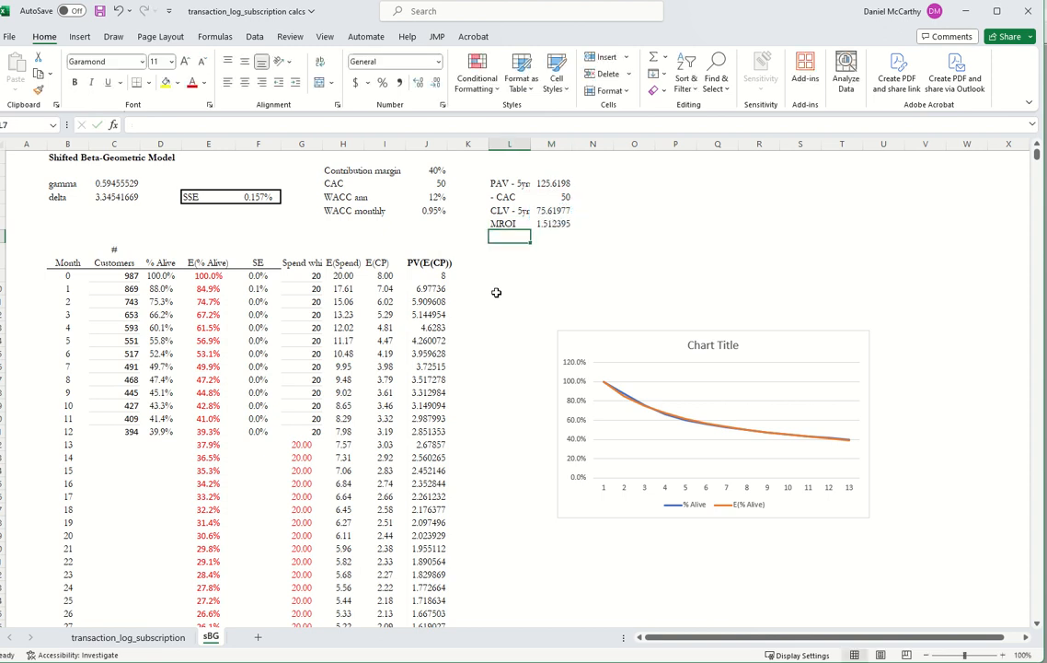
Format the MROI value in M6 as a percentage with one decimal place
click(543, 223)
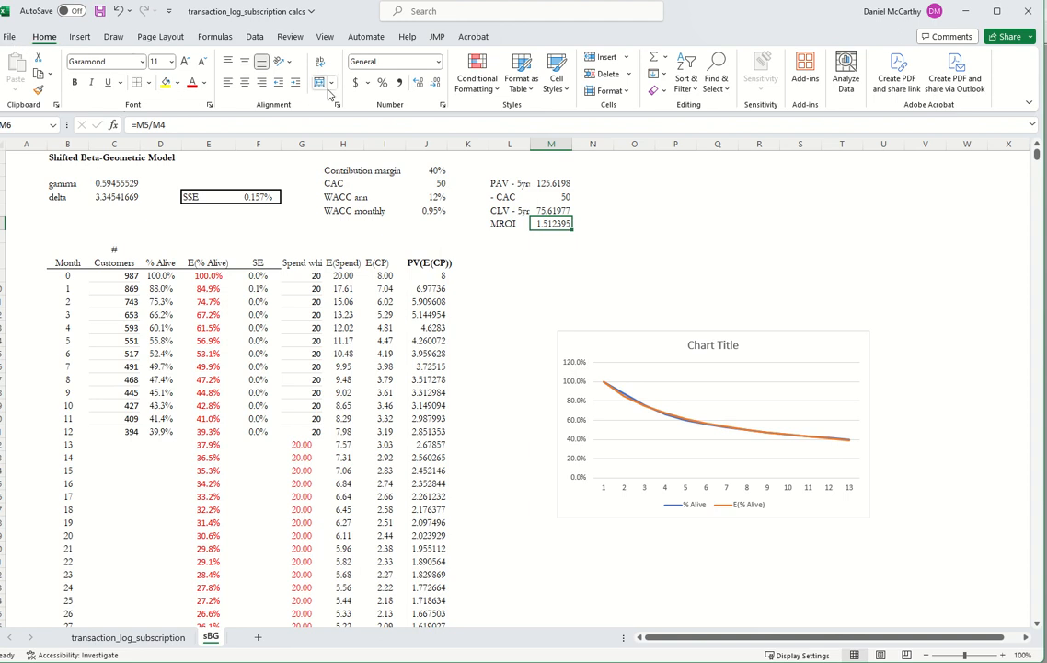
click(384, 83)
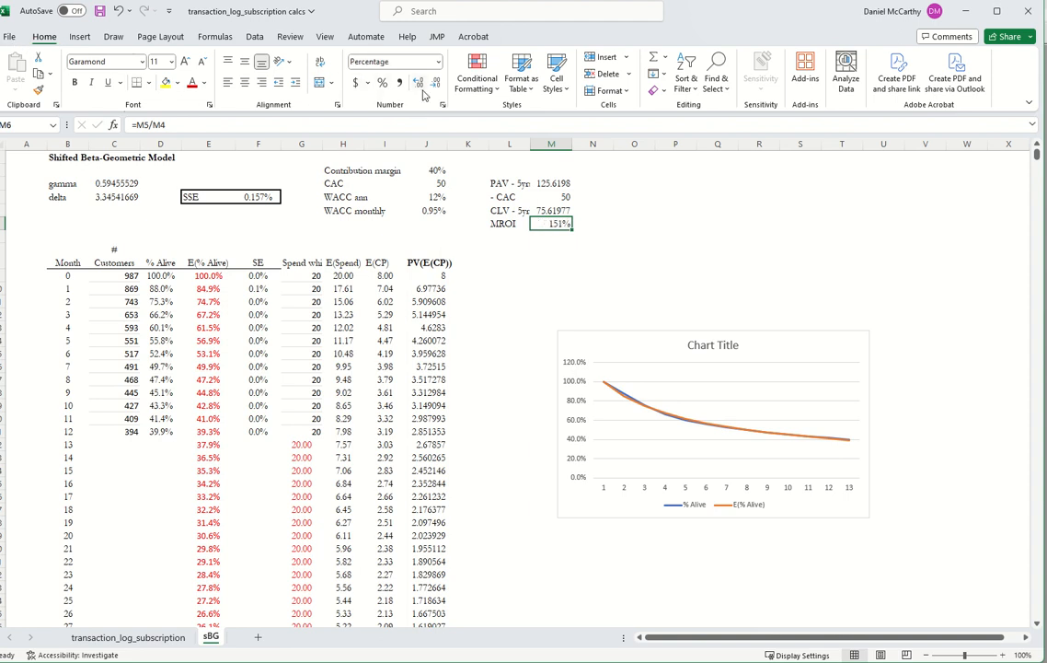
click(419, 83)
mouse_move(550, 10)
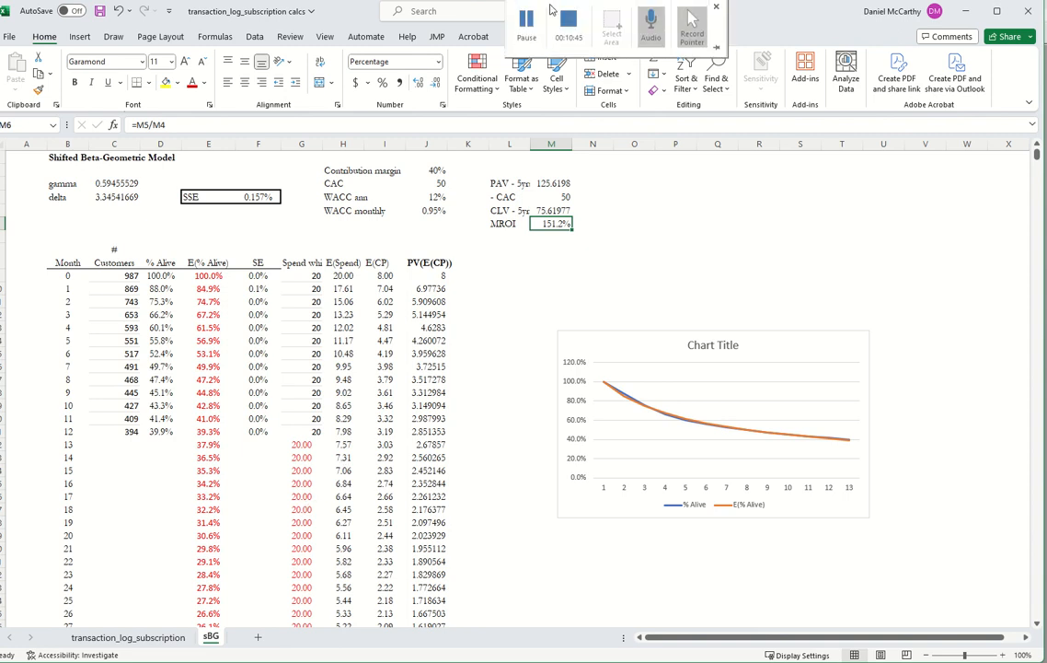